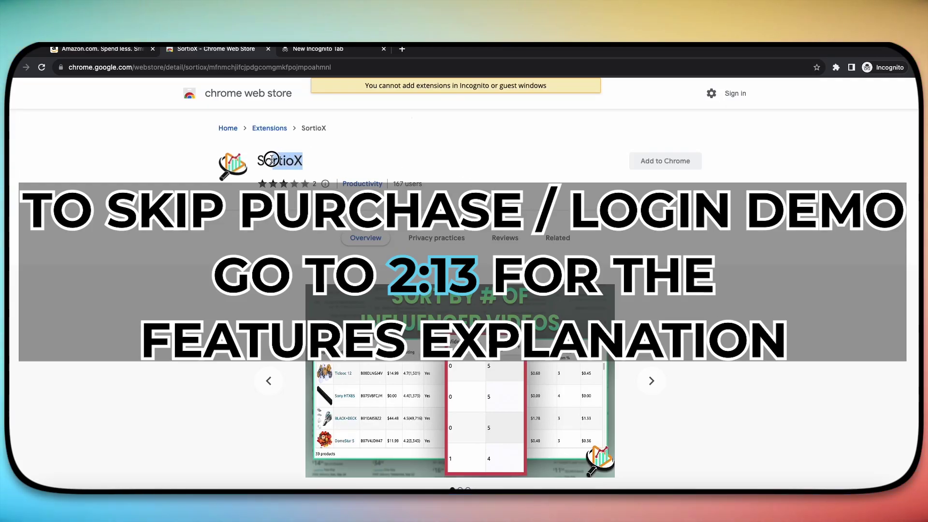
left_click_drag(272, 160, 256, 160)
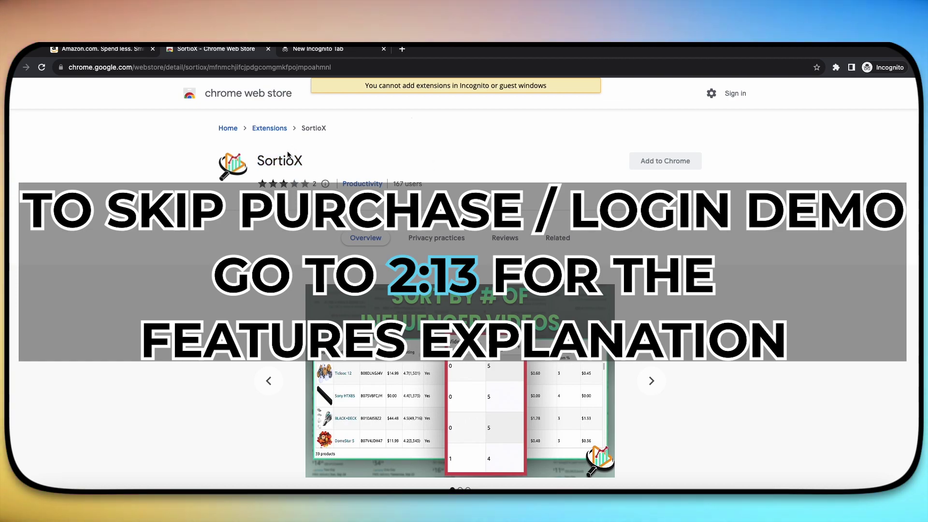
left_click(261, 148)
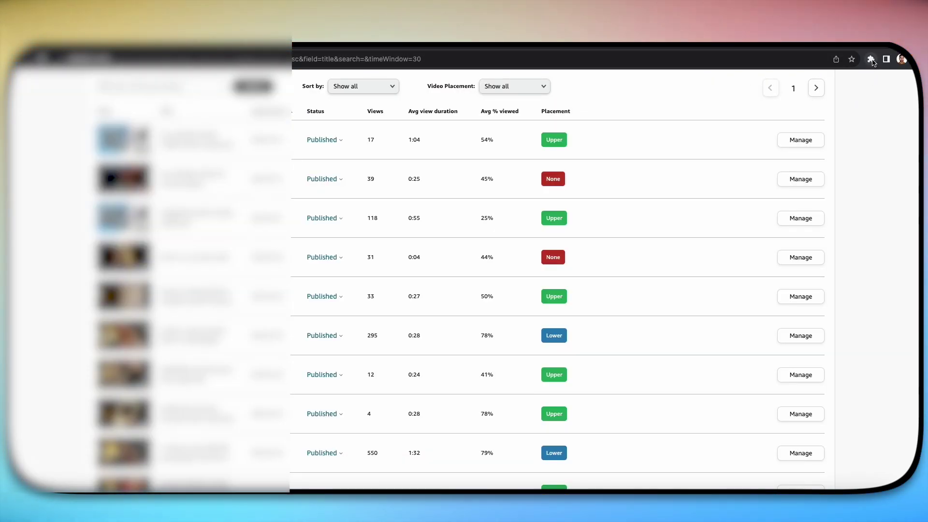
Pin the SortioX extension so that it stays visible in the browser
left_click(872, 60)
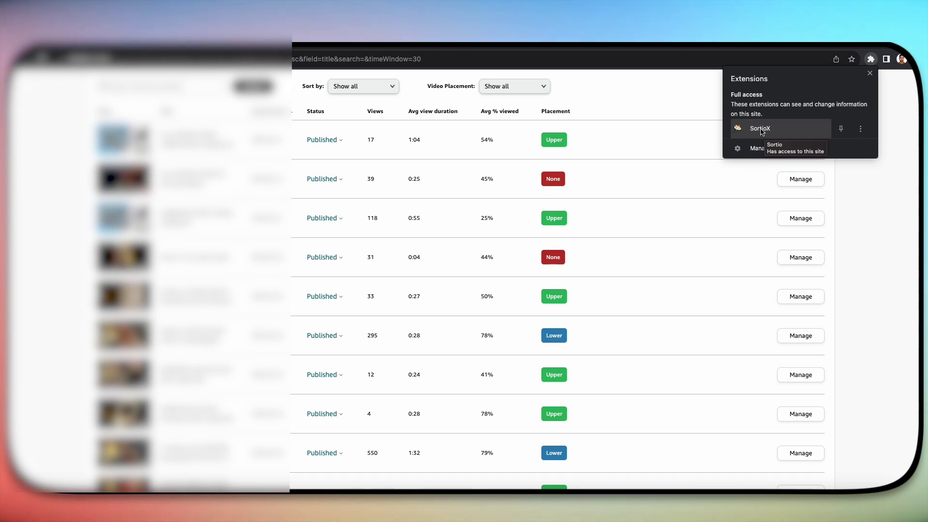
left_click(841, 129)
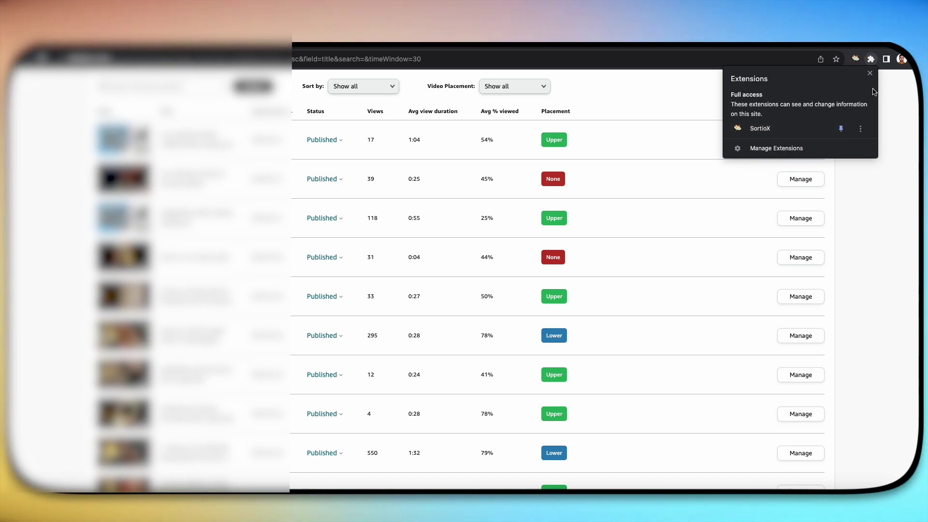
left_click(871, 59)
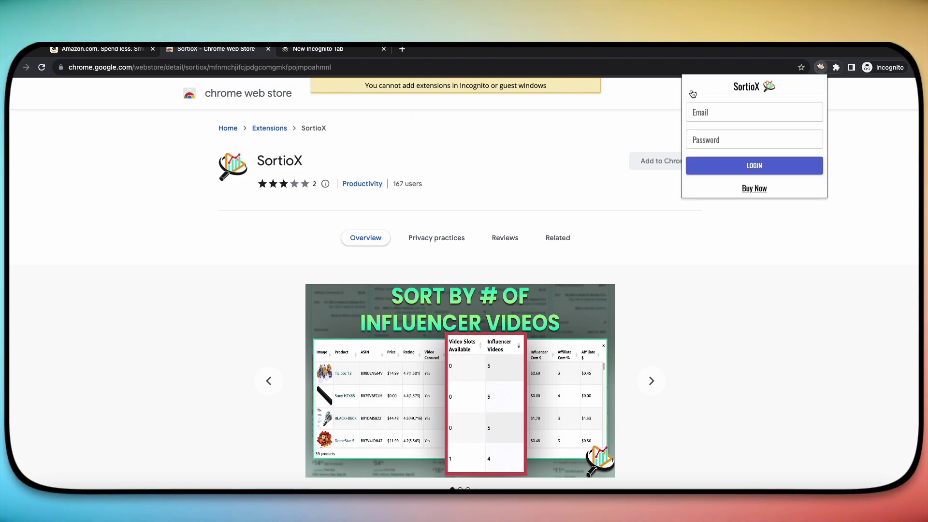
Go from the SortioX extension's login popup to its purchase website and sign up for the SortioX Pro plan to reach the checkout
left_click(699, 147)
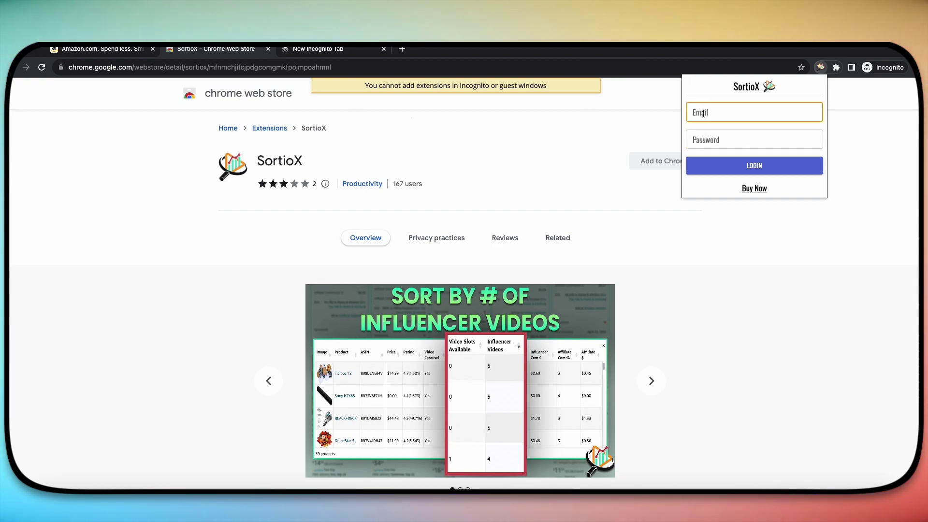
left_click(748, 190)
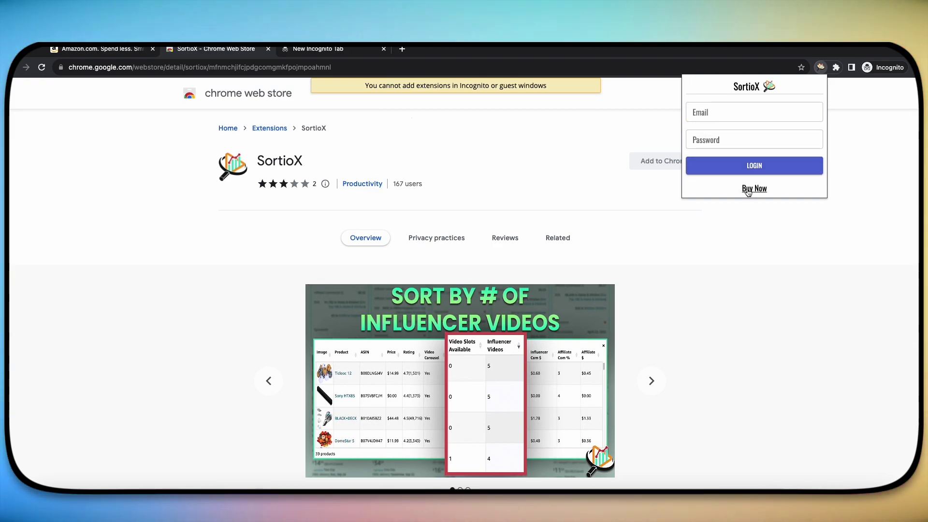
left_click(740, 86)
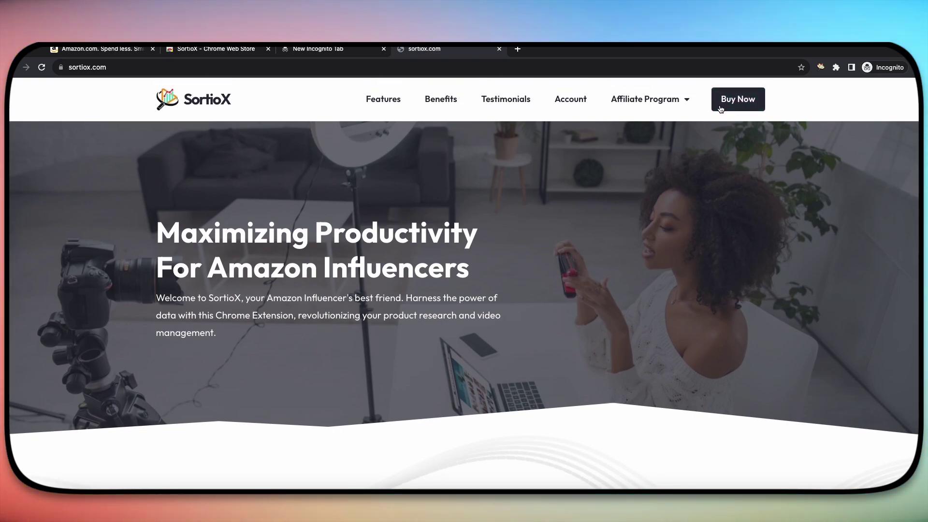
left_click(720, 107)
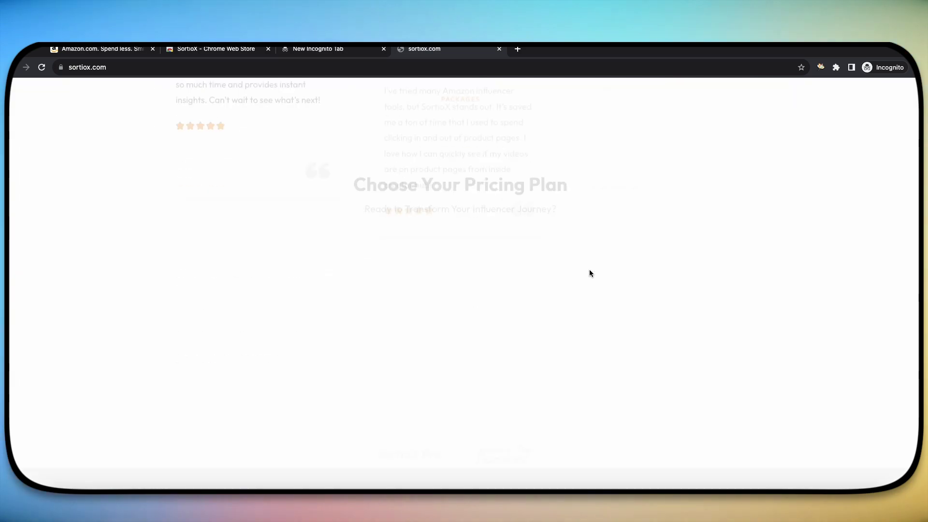
scroll(589, 271, "up", 8)
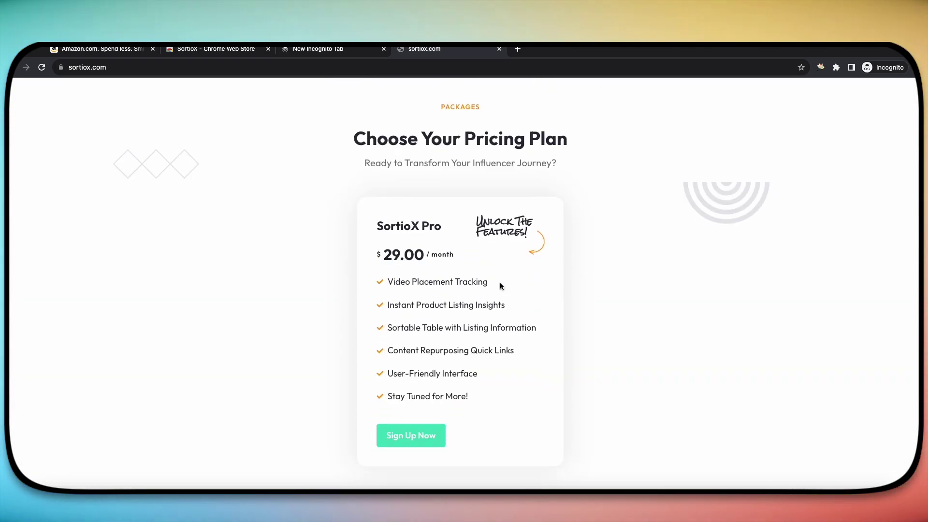
left_click(414, 416)
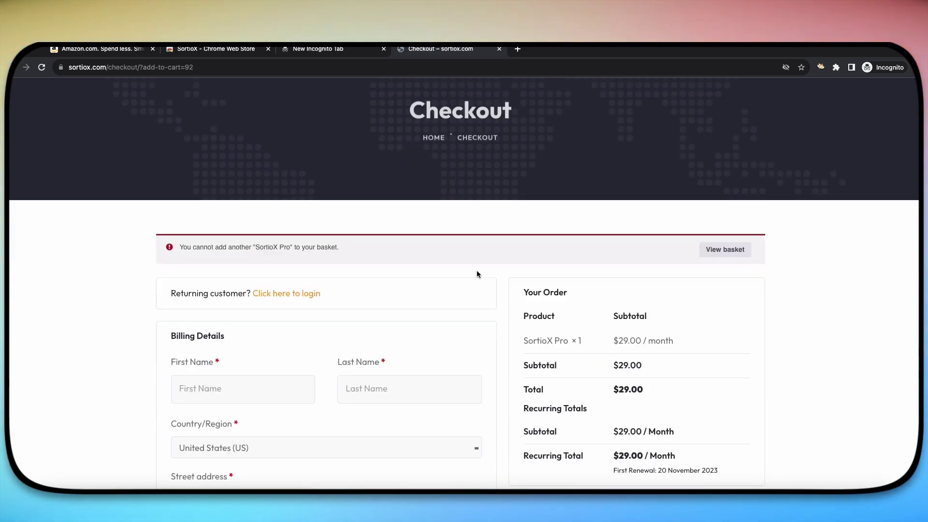
Examine the checkout page's billing fields, order summary and payment options, including the required email address
scroll(476, 274, "down", 5)
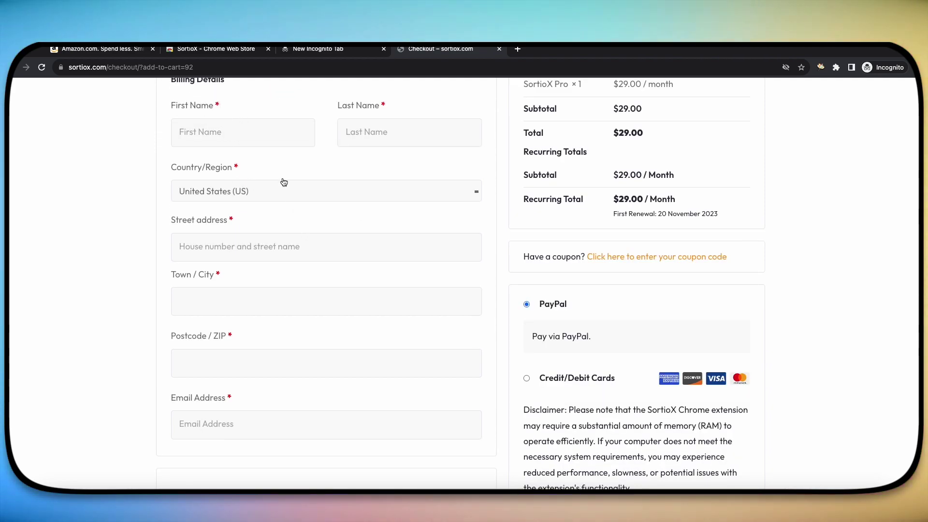
scroll(464, 321, "down", 2)
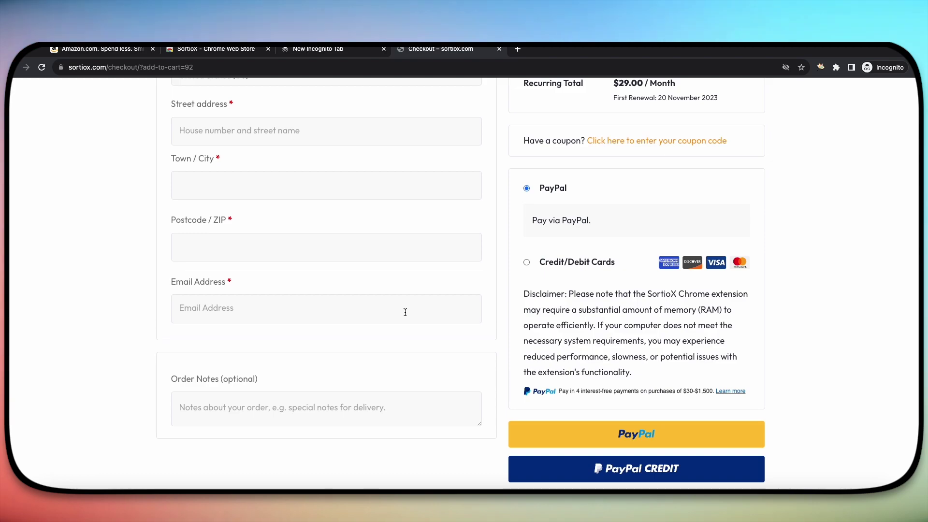
scroll(556, 285, "up", 3)
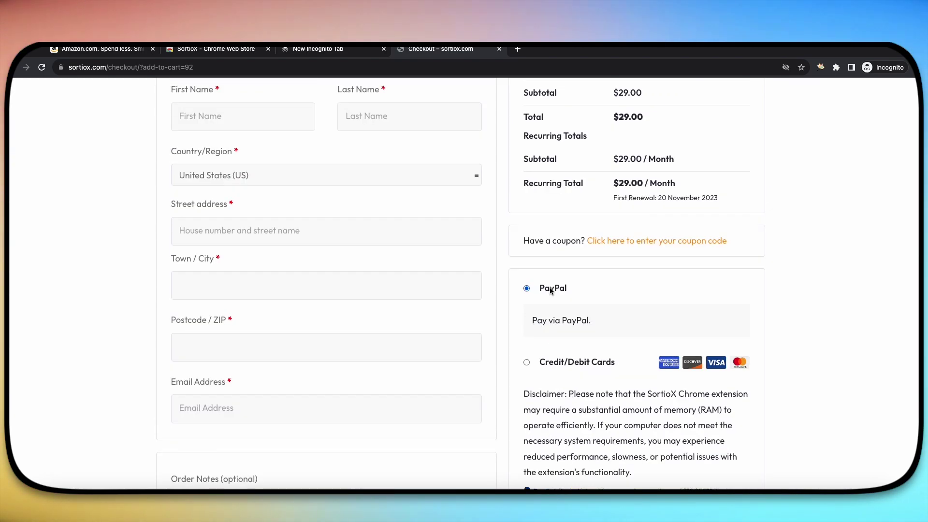
scroll(616, 225, "up", 1)
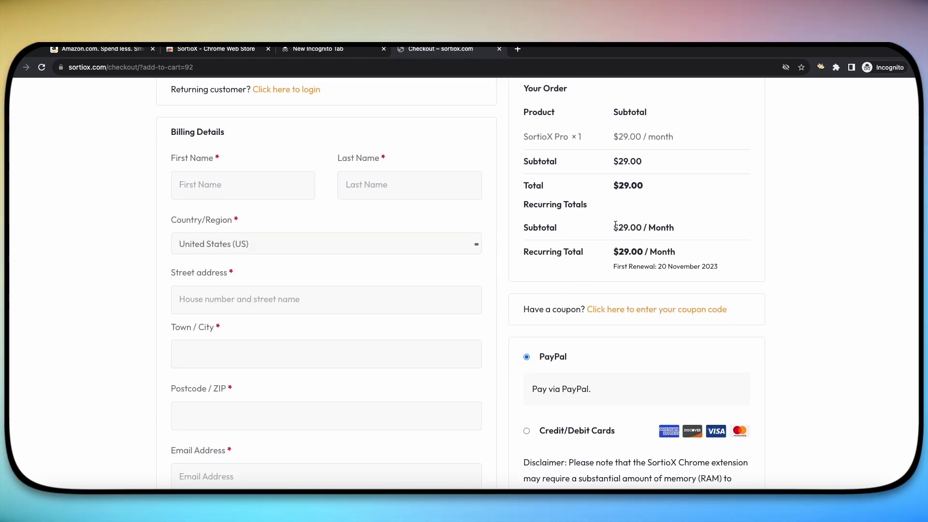
scroll(616, 274, "down", 1)
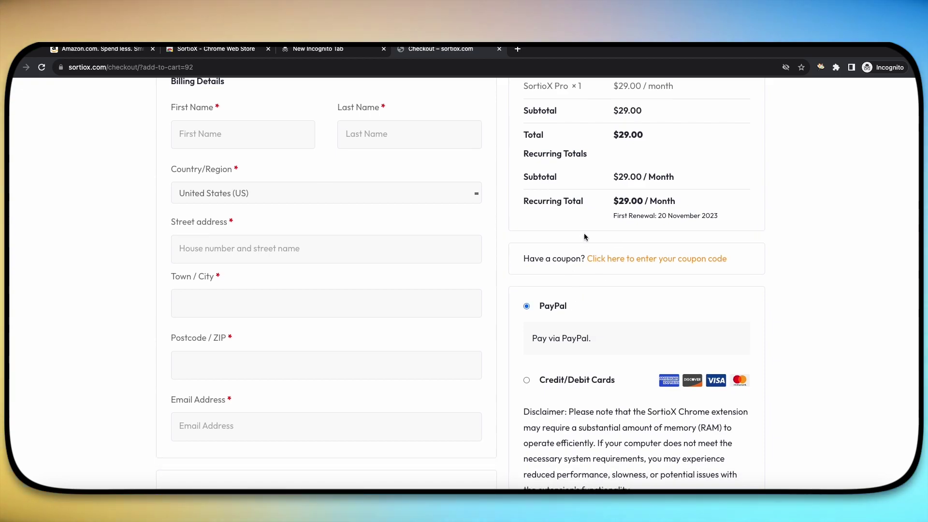
scroll(484, 262, "down", 2)
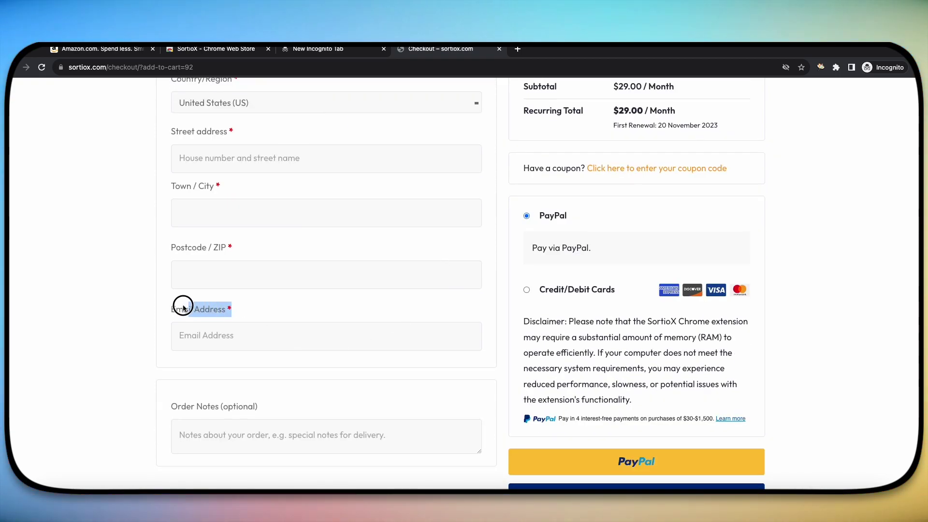
left_click(199, 311)
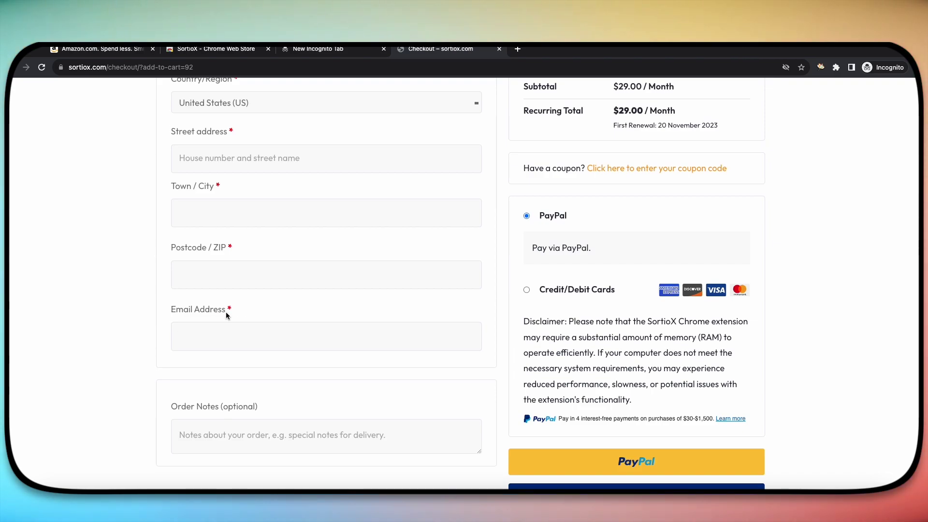
left_click_drag(203, 310, 176, 311)
left_click(517, 296)
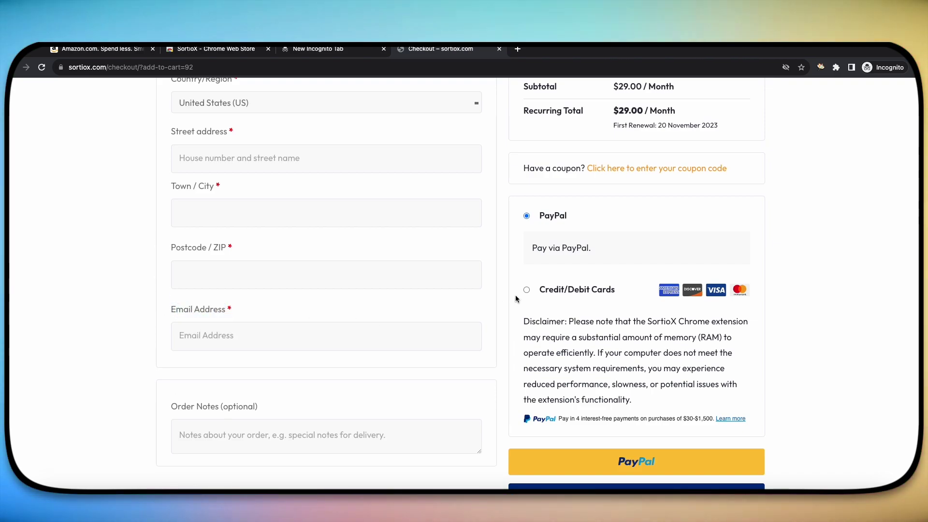
scroll(534, 304, "up", 4)
scroll(534, 304, "up", 3)
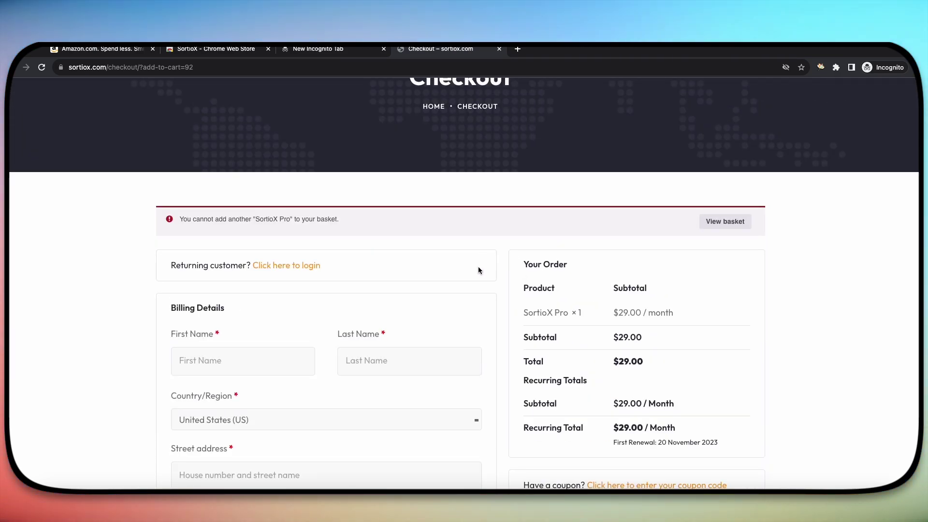
Open the SortioX website's account page and look at its login form
scroll(474, 211, "up", 3)
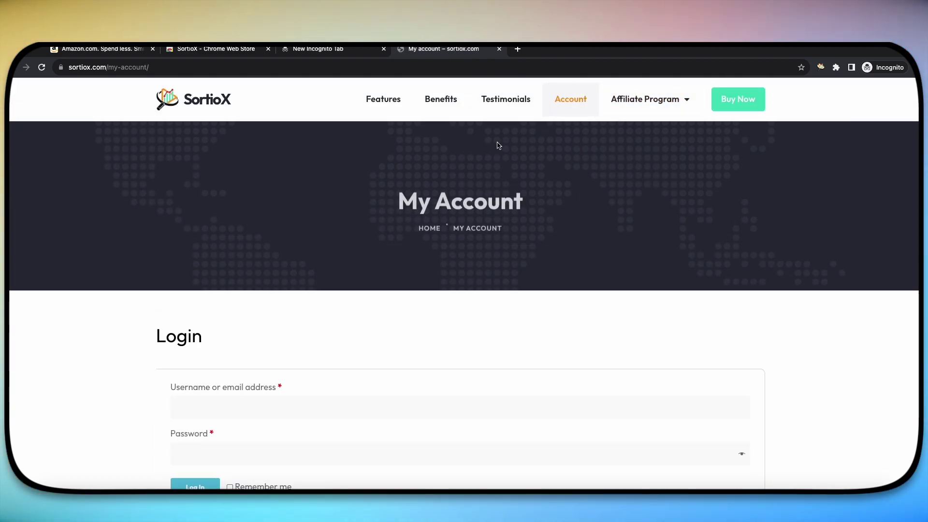
scroll(247, 278, "down", 3)
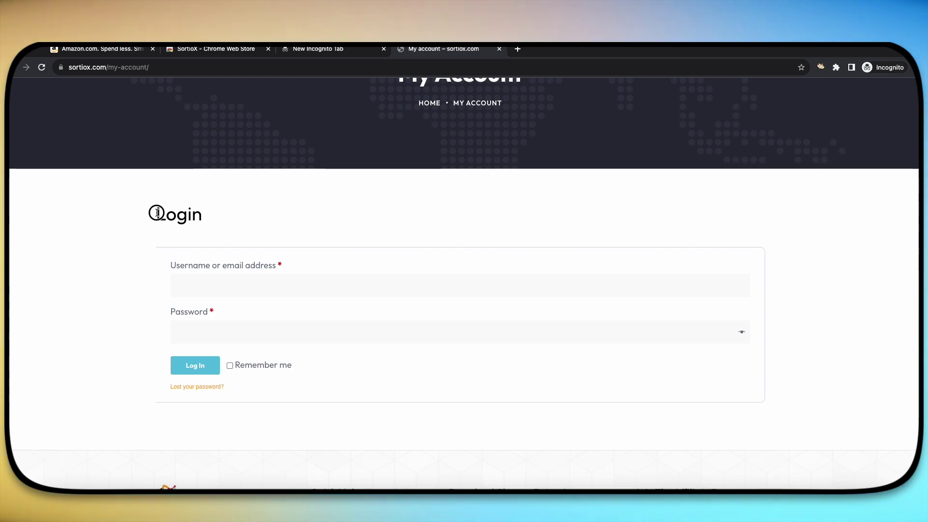
left_click_drag(155, 213, 224, 222)
scroll(228, 223, "up", 1)
scroll(201, 221, "up", 1)
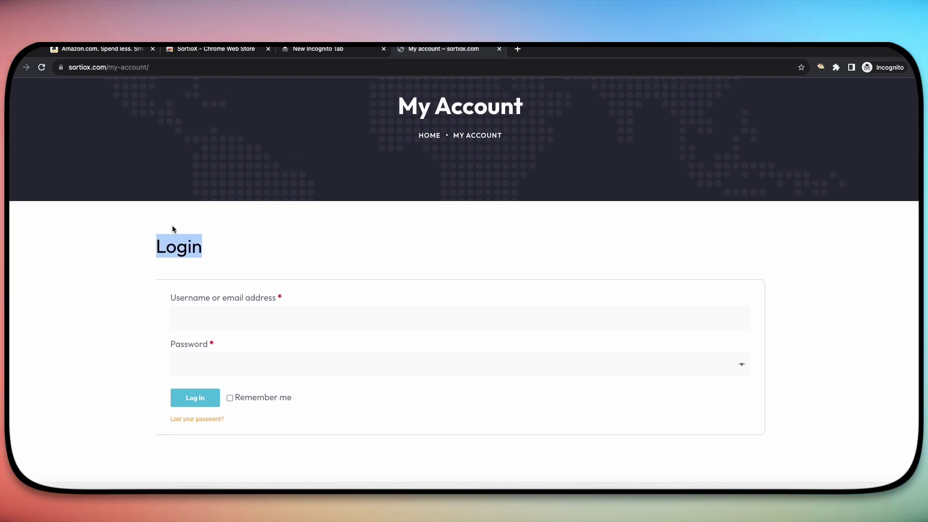
Switch to the Amazon home page and log in to the SortioX extension with the account email and password
left_click(115, 54)
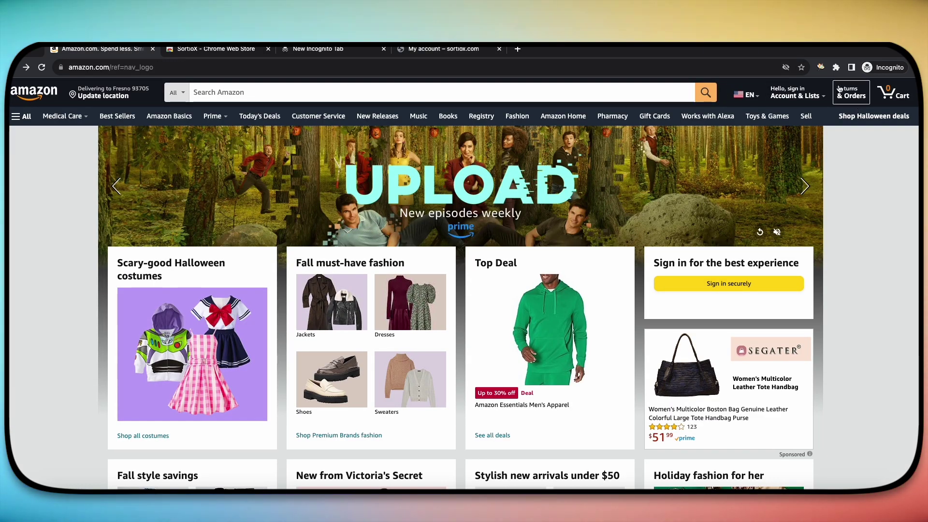
left_click(820, 70)
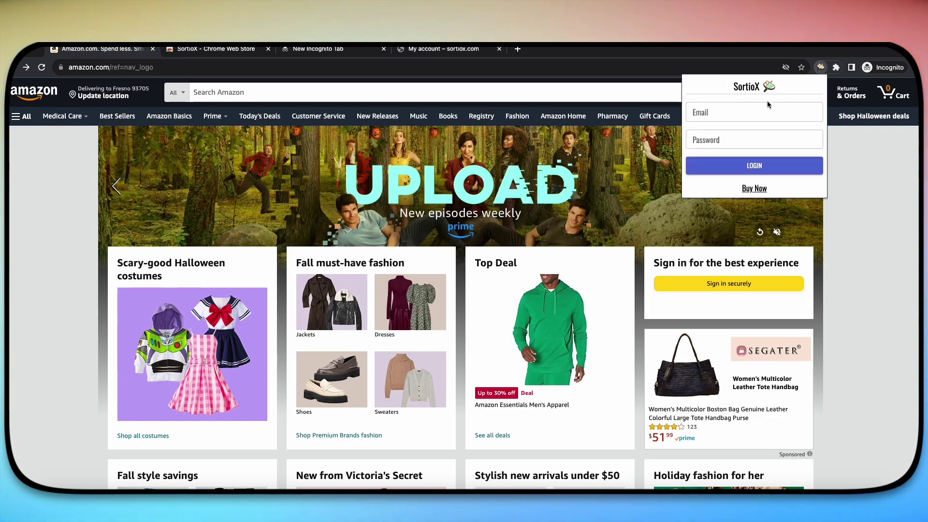
left_click(725, 138)
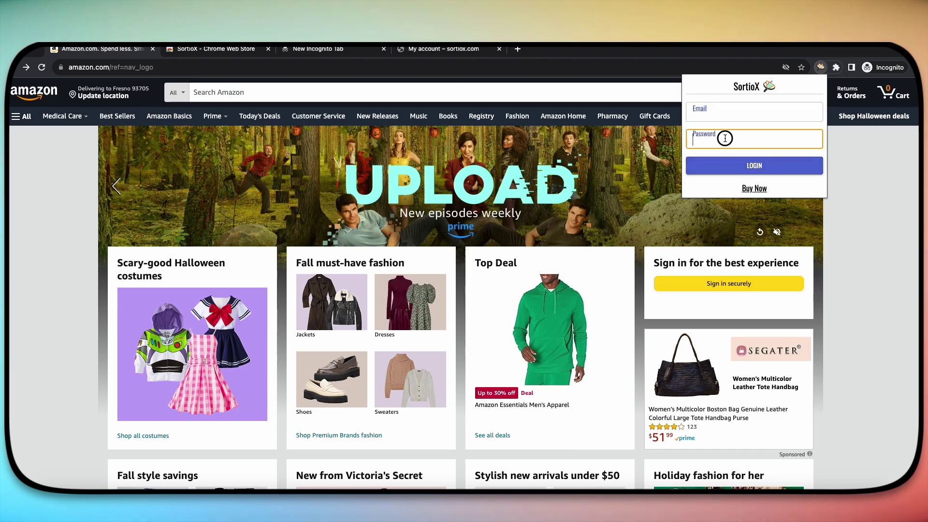
key("super+v")
key("shift+Tab")
key("super+v")
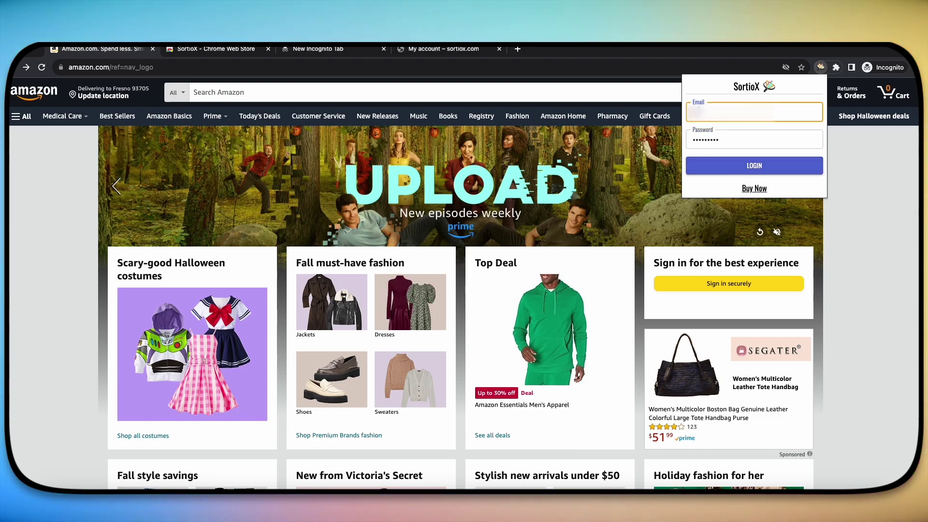
left_click(748, 167)
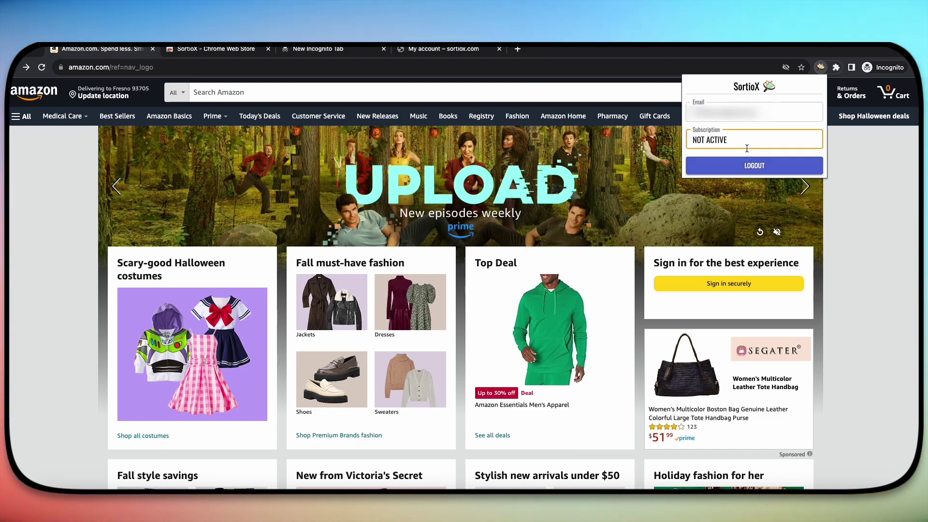
Check the account email and subscription status in the SortioX extension, and close its popup
left_click(725, 105)
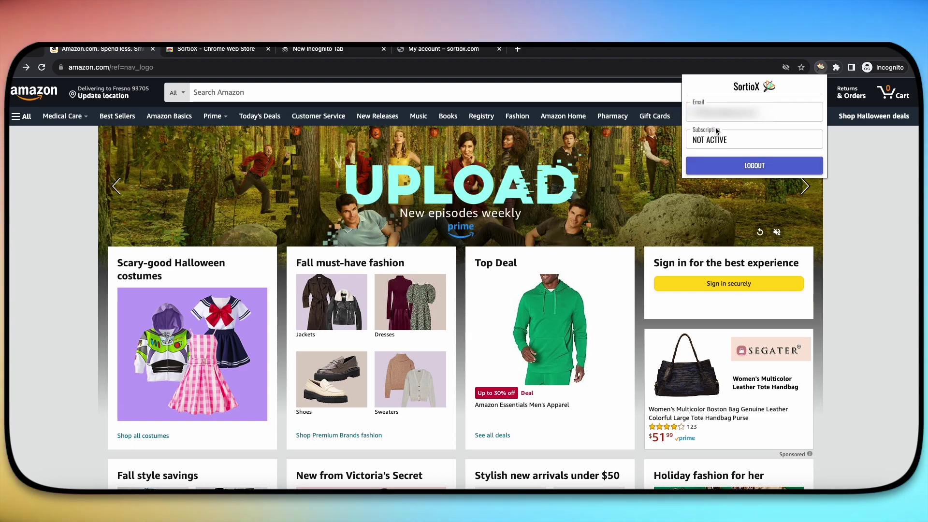
left_click(703, 141)
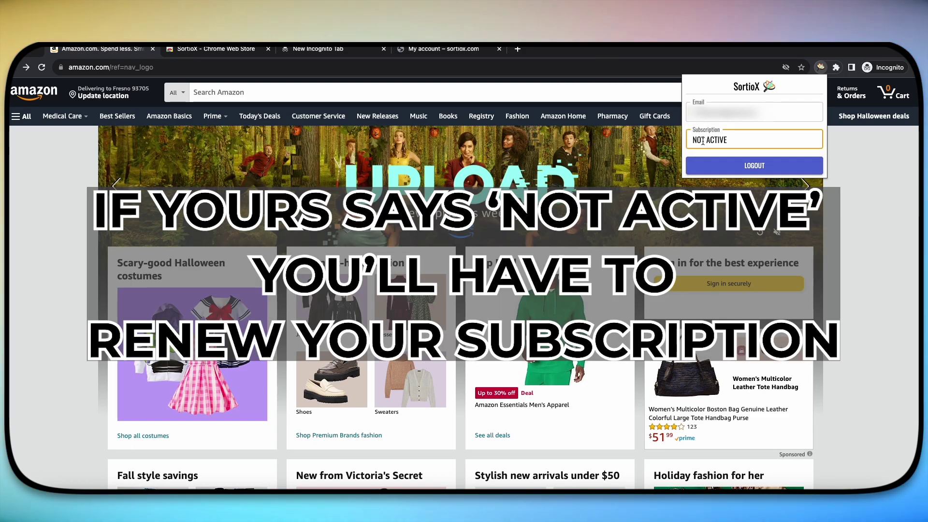
double_click(721, 141)
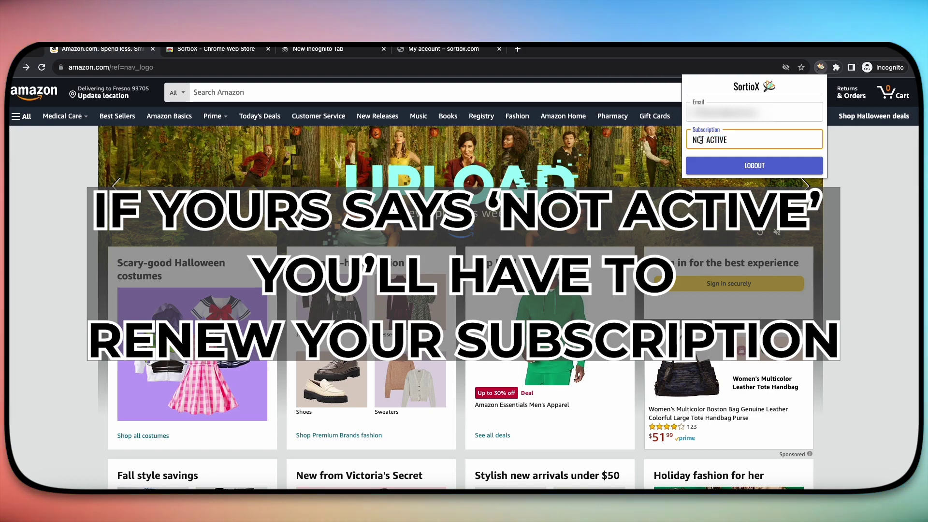
double_click(701, 140)
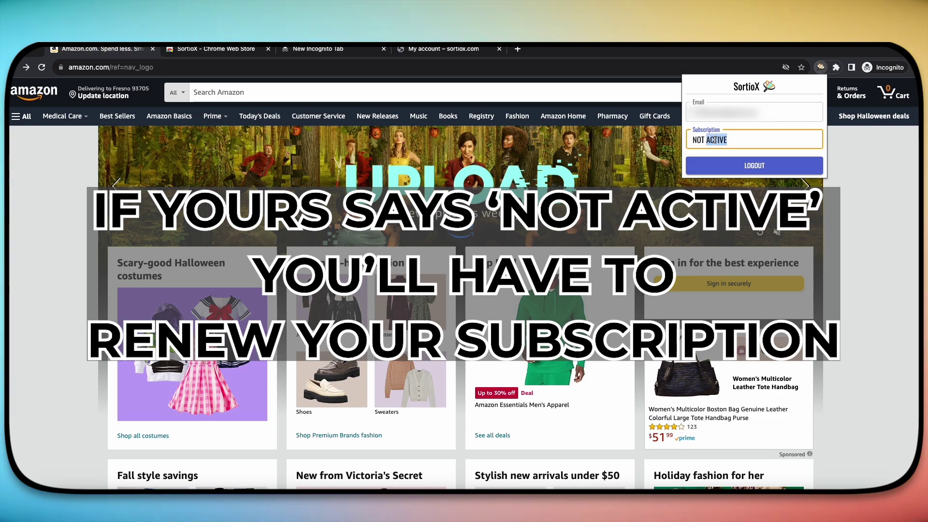
key("Escape")
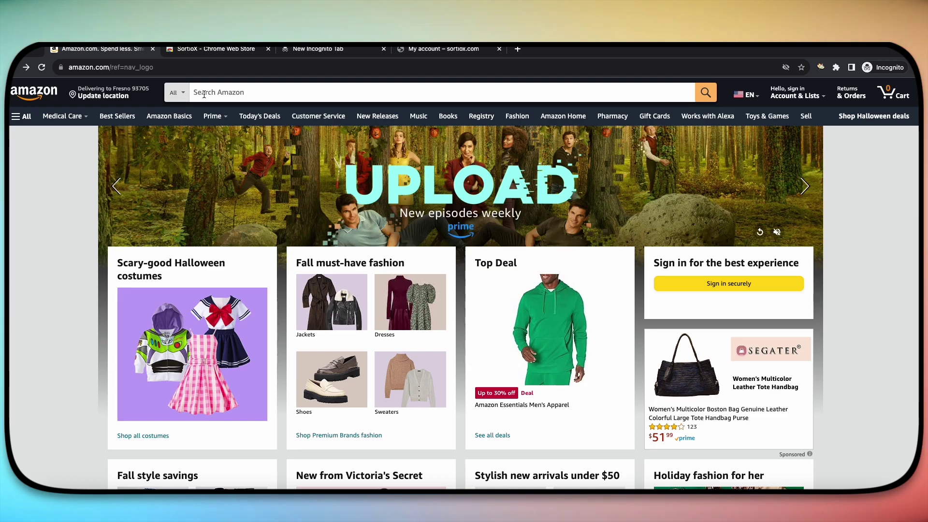
Search Amazon for the suggested term "halloween party decorations" and bring the product results into view
left_click(237, 92)
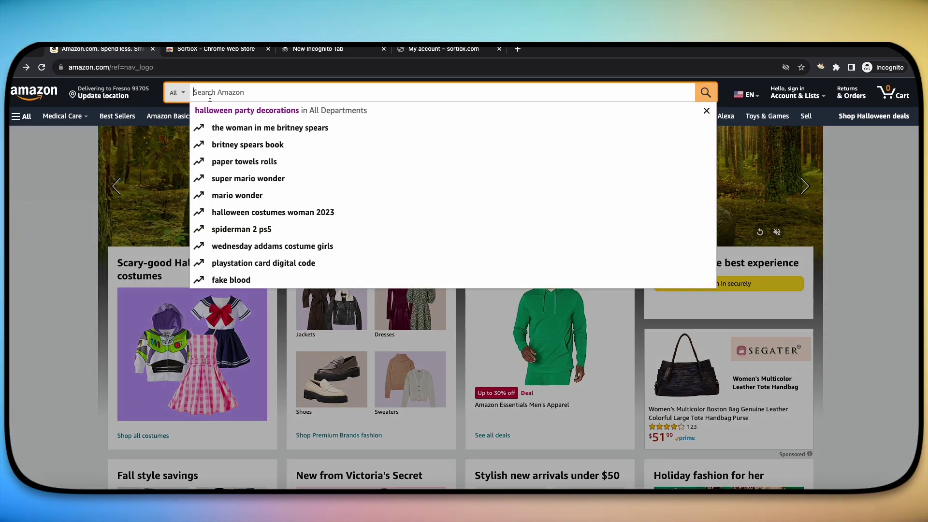
left_click(239, 112)
scroll(657, 315, "down", 5)
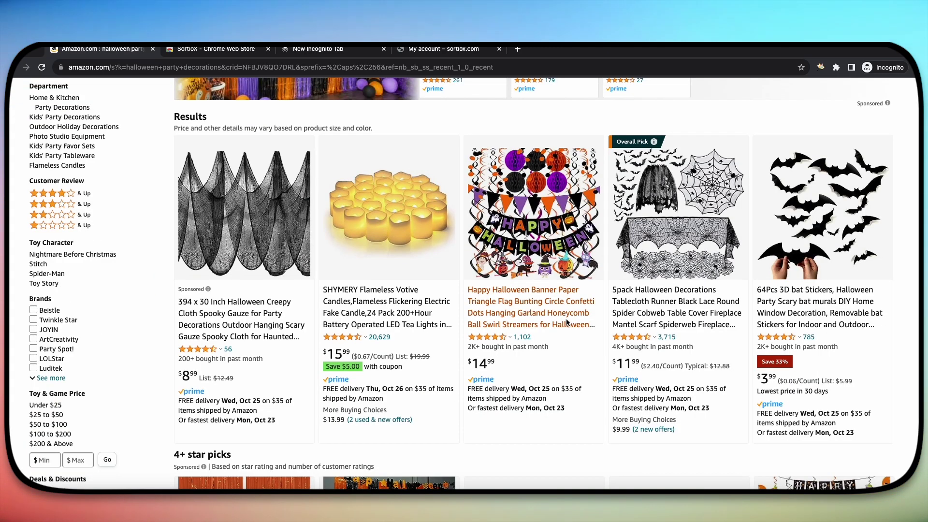
Reload the Halloween party decorations results and check the account status in the SortioX extension popup
scroll(657, 315, "down", 3)
scroll(657, 316, "up", 4)
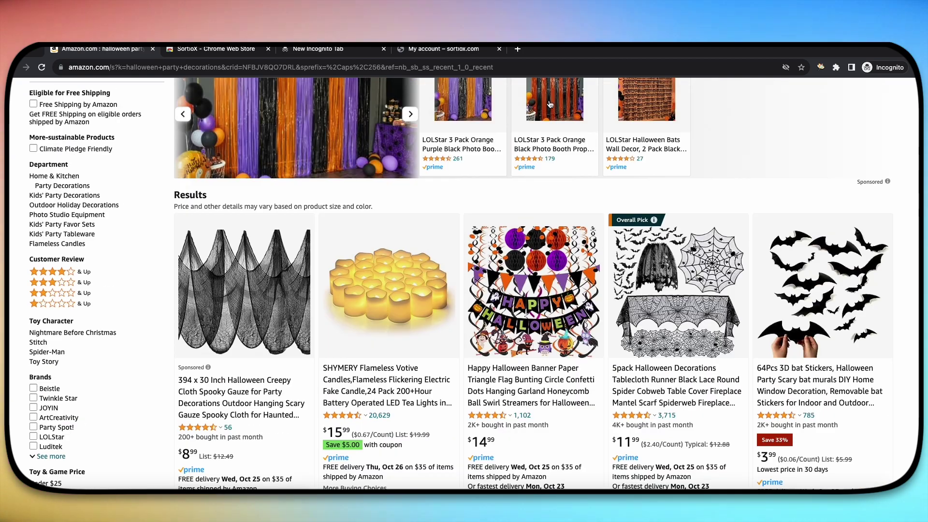
left_click(43, 70)
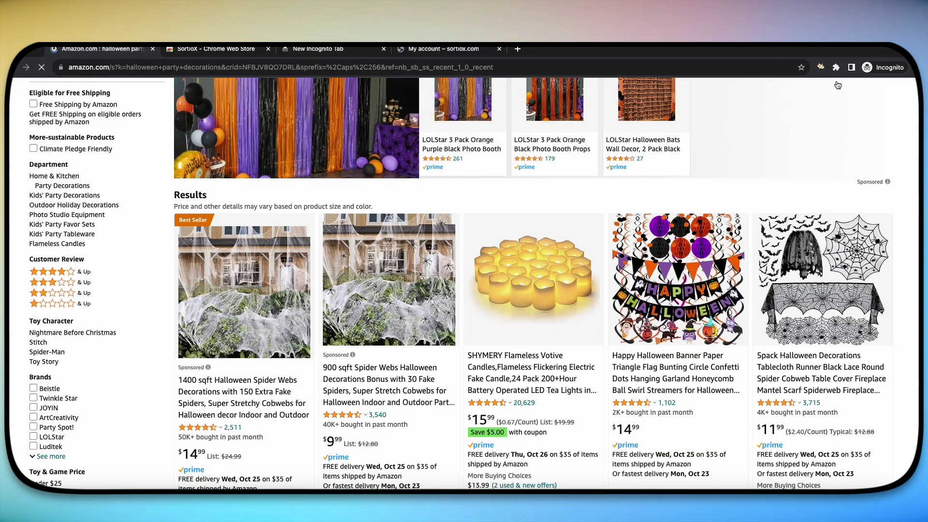
left_click(823, 72)
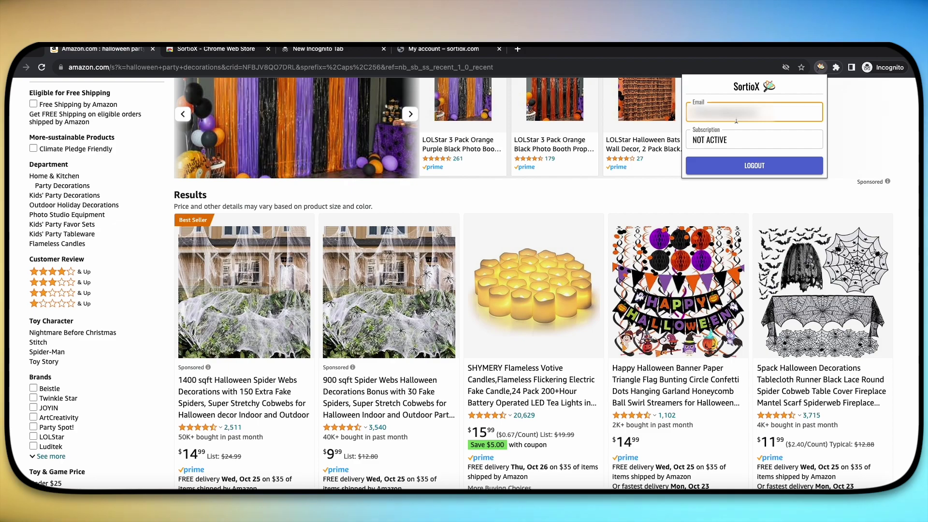
Examine the SortioX data panels beneath the first row of results, including video carousel, influencer videos, commissions and BSR
scroll(510, 274, "down", 6)
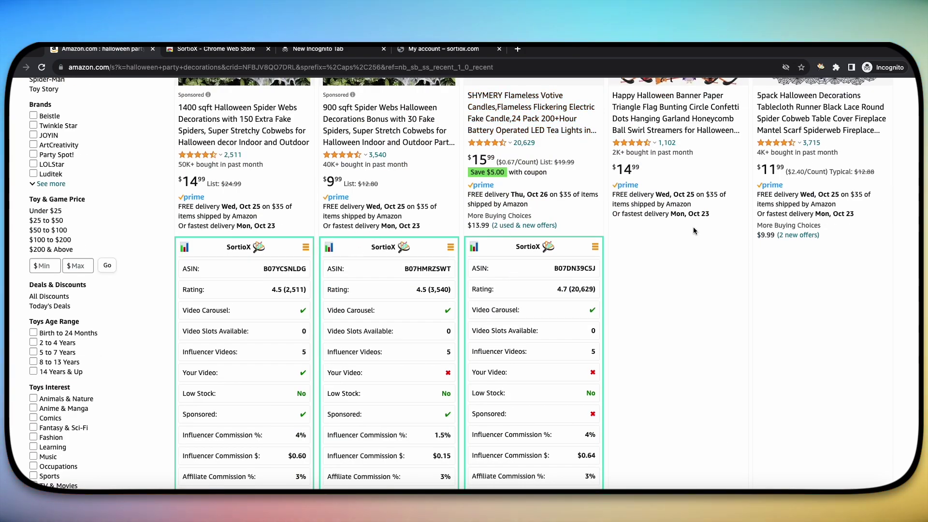
scroll(592, 306, "down", 2)
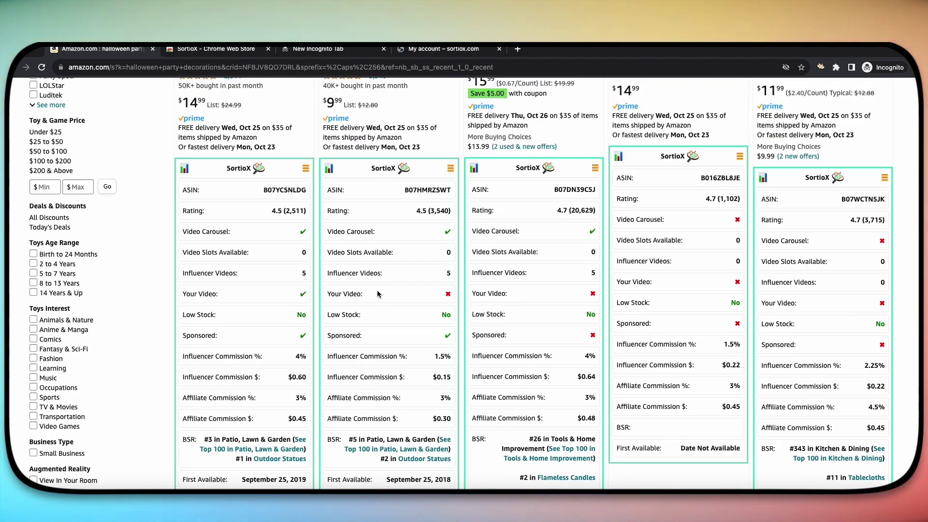
scroll(341, 277, "up", 1)
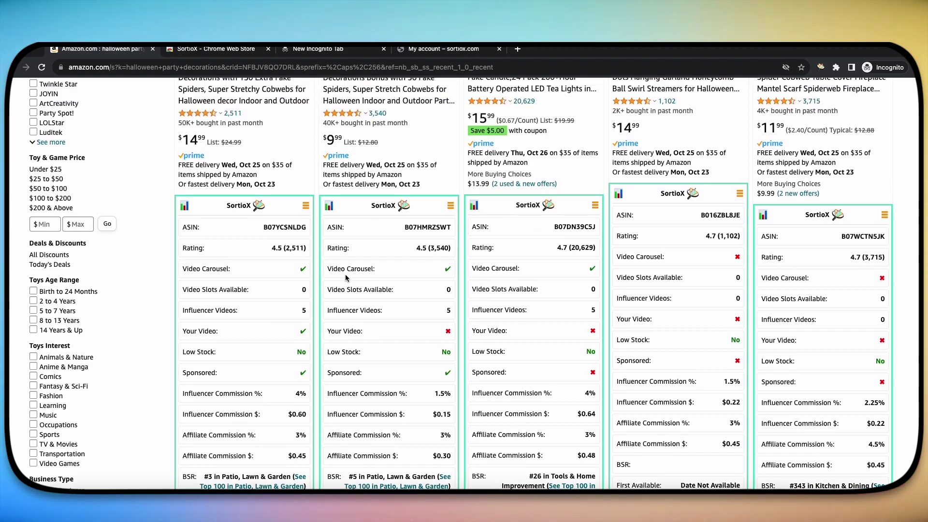
scroll(309, 264, "down", 2)
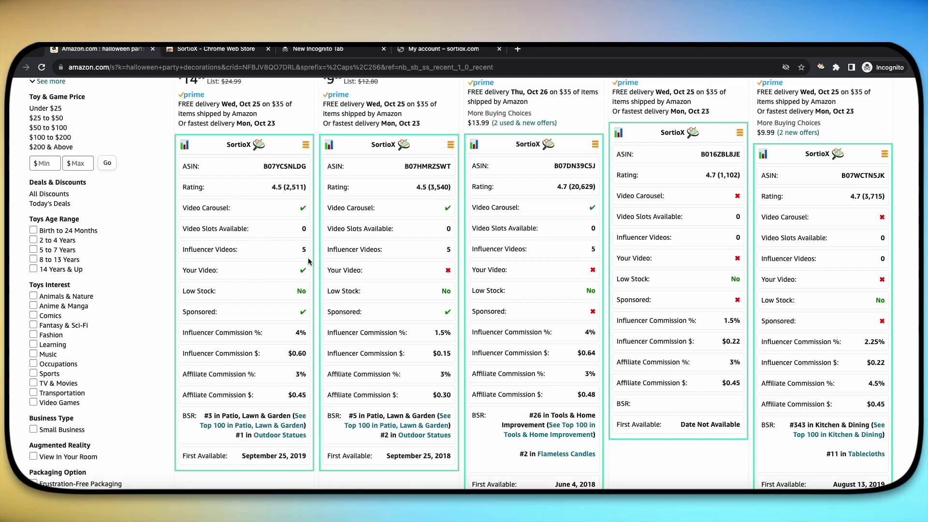
scroll(308, 258, "up", 1)
scroll(308, 259, "up", 1)
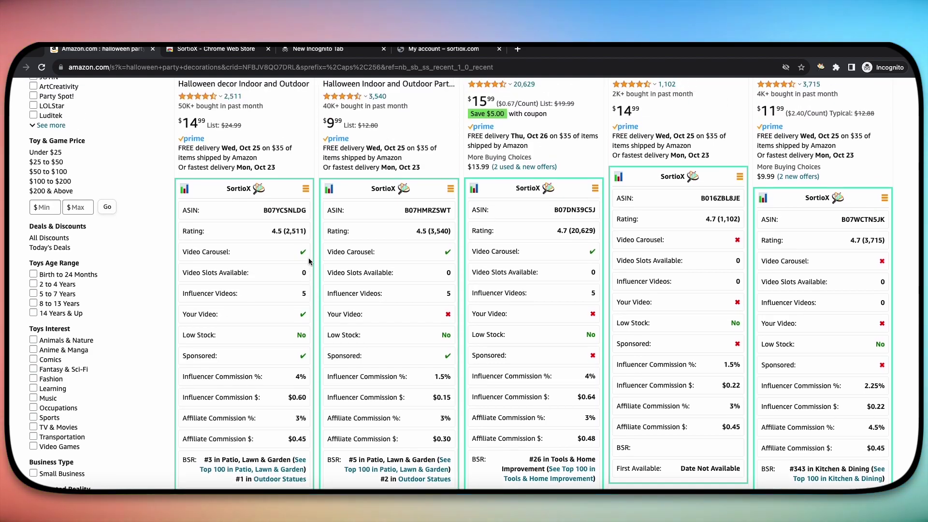
scroll(270, 234, "up", 5)
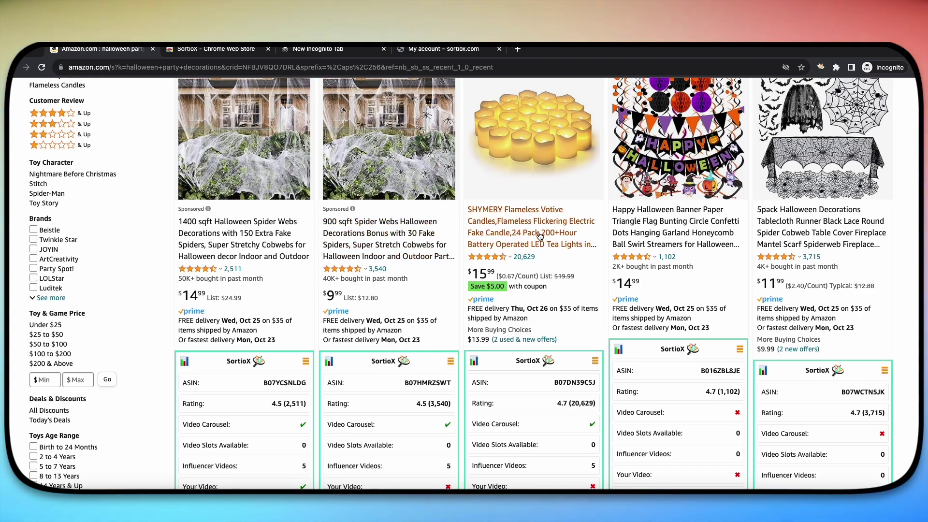
scroll(525, 249, "down", 3)
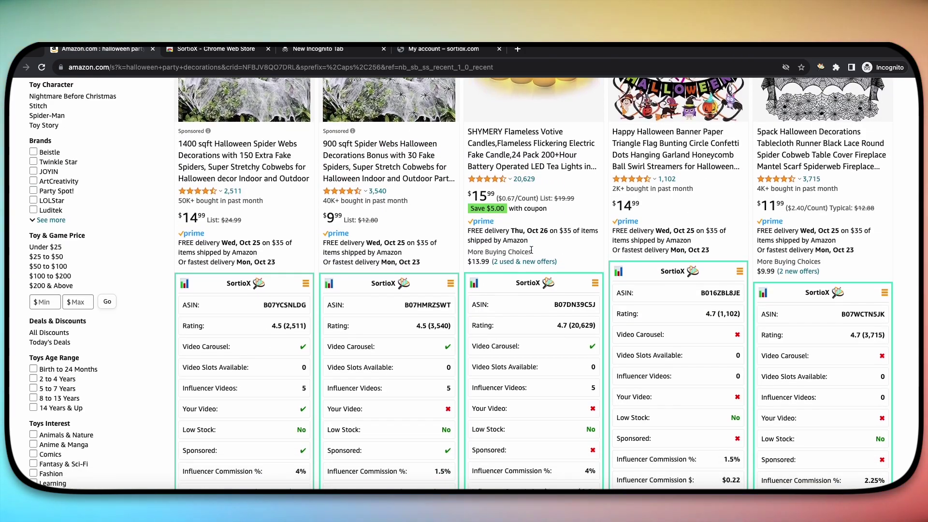
scroll(532, 247, "down", 1)
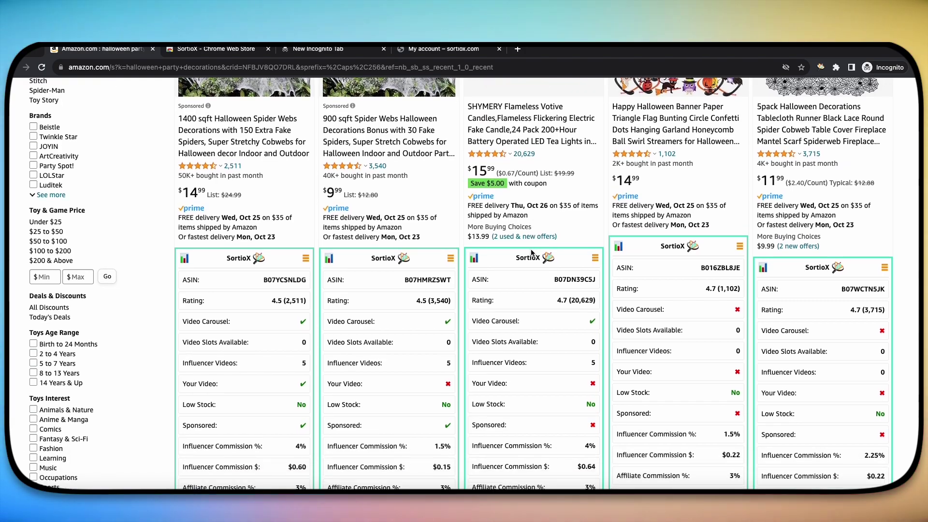
scroll(532, 251, "down", 3)
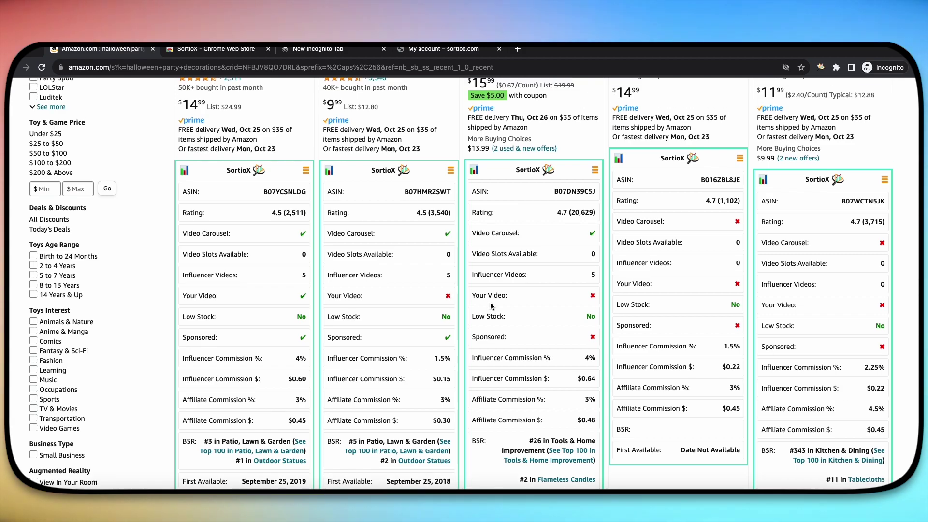
Compare the flameless votive candles listing with its SortioX panel, and look through the panels of the results further down
scroll(490, 305, "up", 5)
scroll(491, 306, "up", 2)
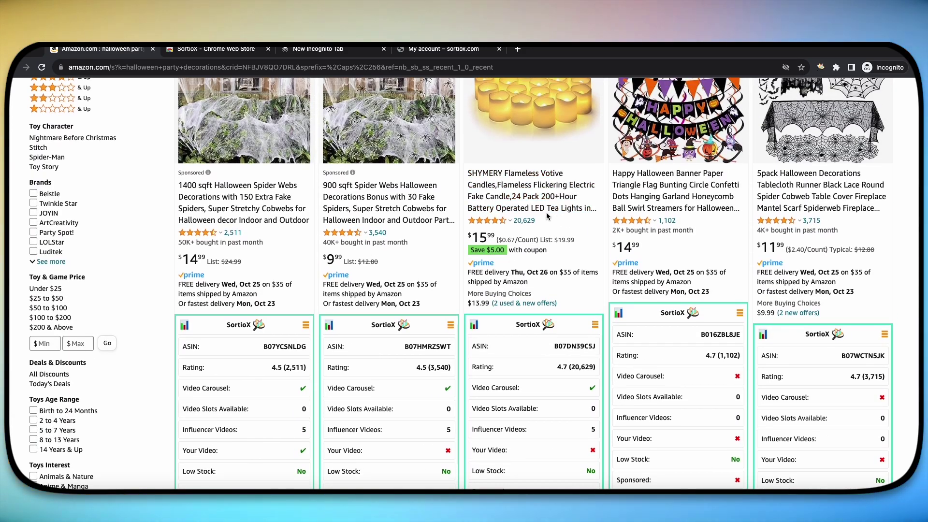
mouse_move(488, 220)
scroll(504, 303, "down", 2)
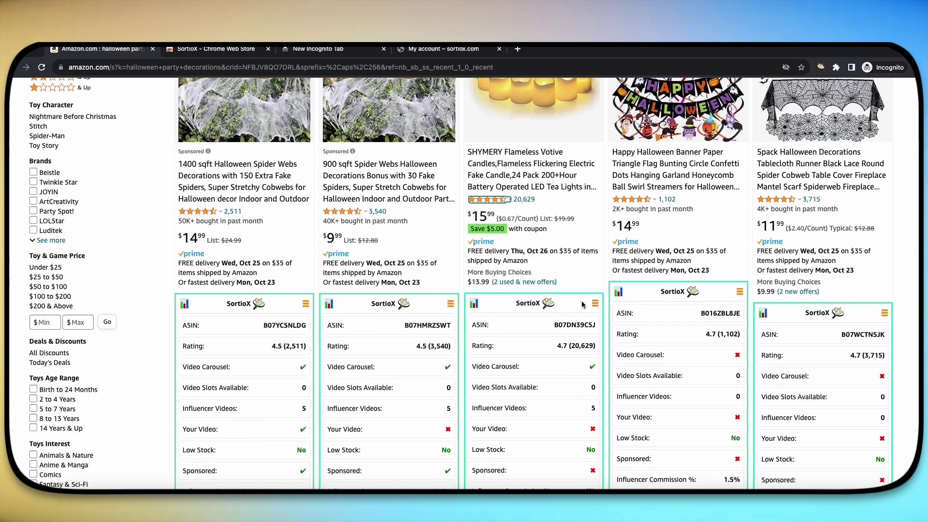
scroll(504, 303, "down", 3)
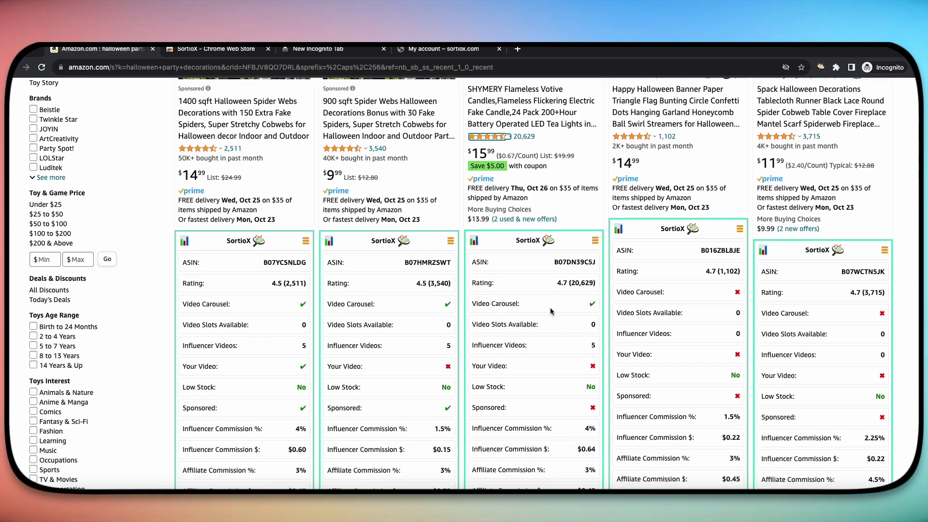
scroll(548, 255, "down", 2)
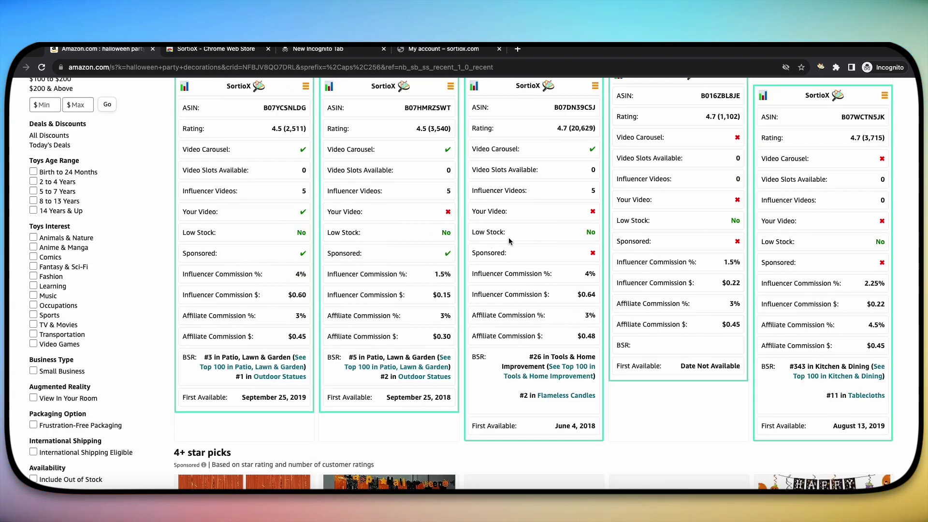
scroll(510, 240, "up", 1)
scroll(510, 238, "down", 15)
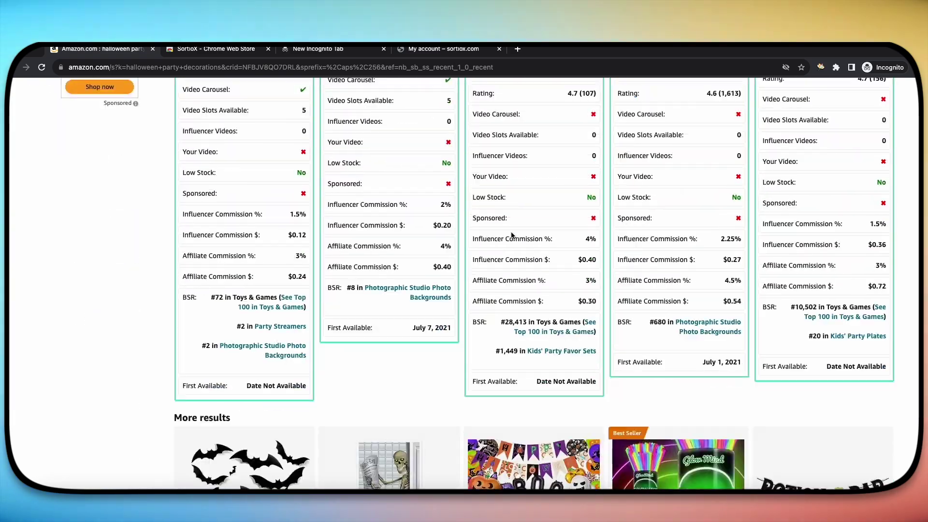
scroll(512, 235, "down", 4)
Sort the Halloween party decorations search results by Best Sellers
scroll(512, 237, "up", 20)
scroll(514, 238, "down", 2)
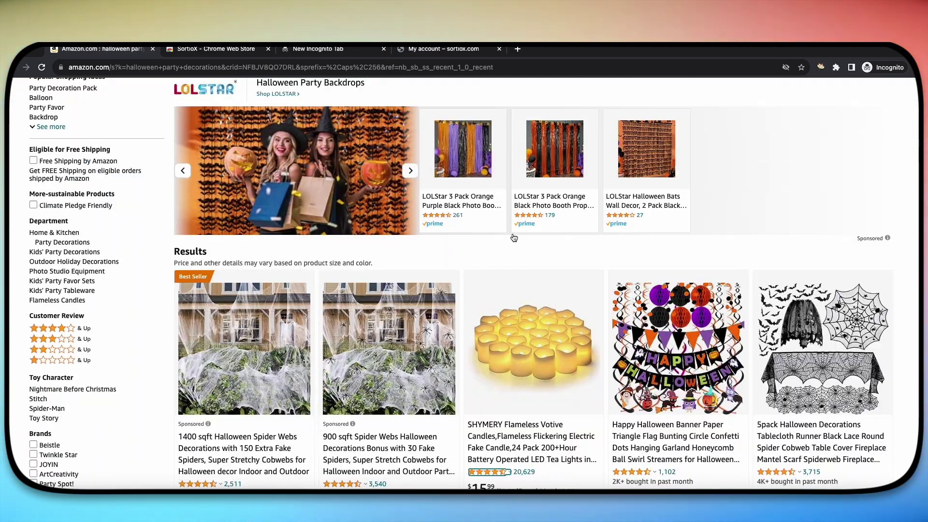
scroll(651, 274, "up", 2)
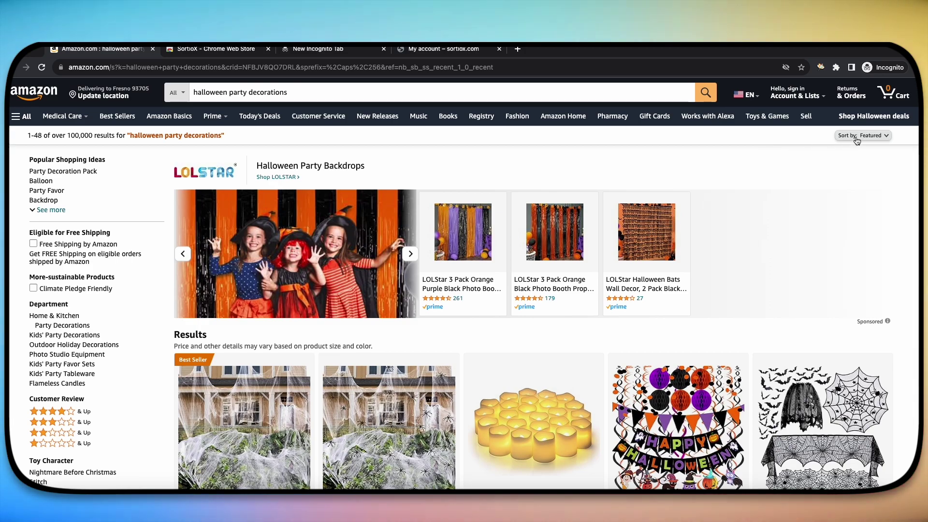
left_click(841, 135)
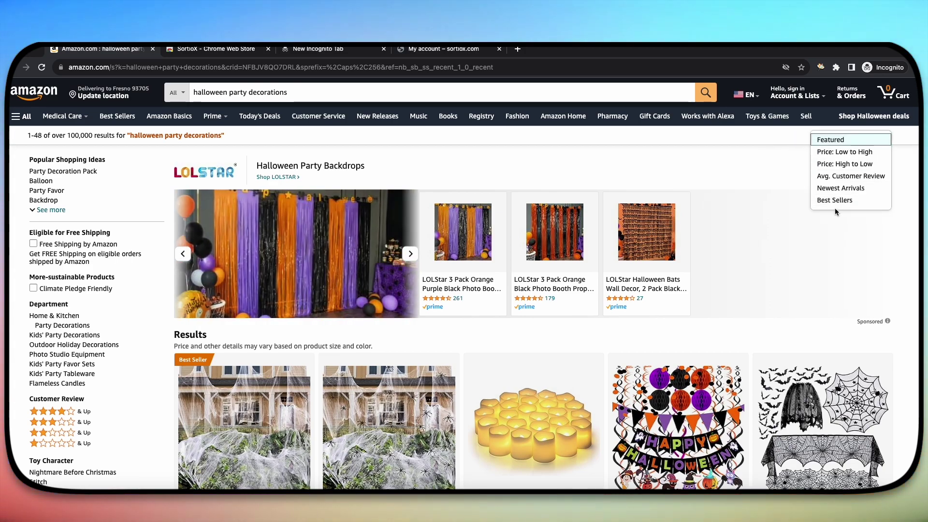
left_click(836, 200)
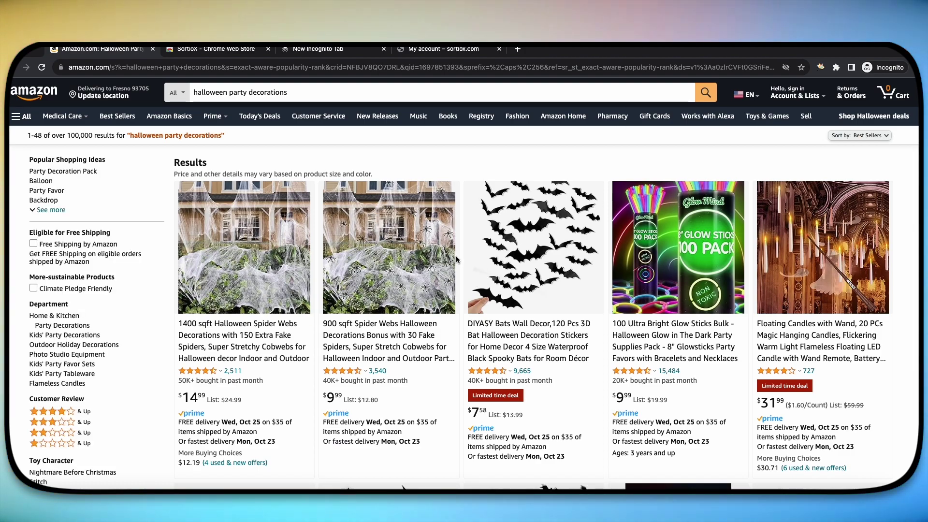
Examine the SortioX panels for the first two rows of best-selling products, including video slots, commissions and BSR
scroll(456, 256, "down", 4)
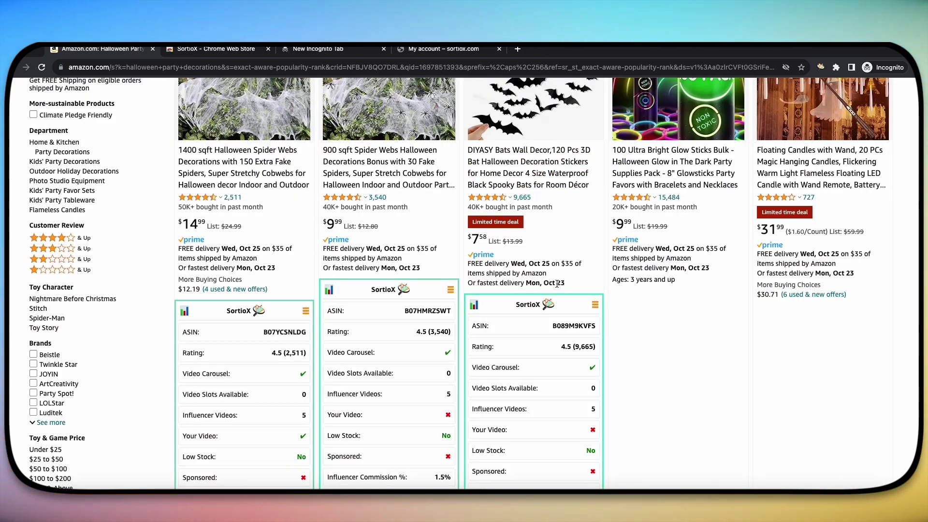
scroll(558, 284, "down", 3)
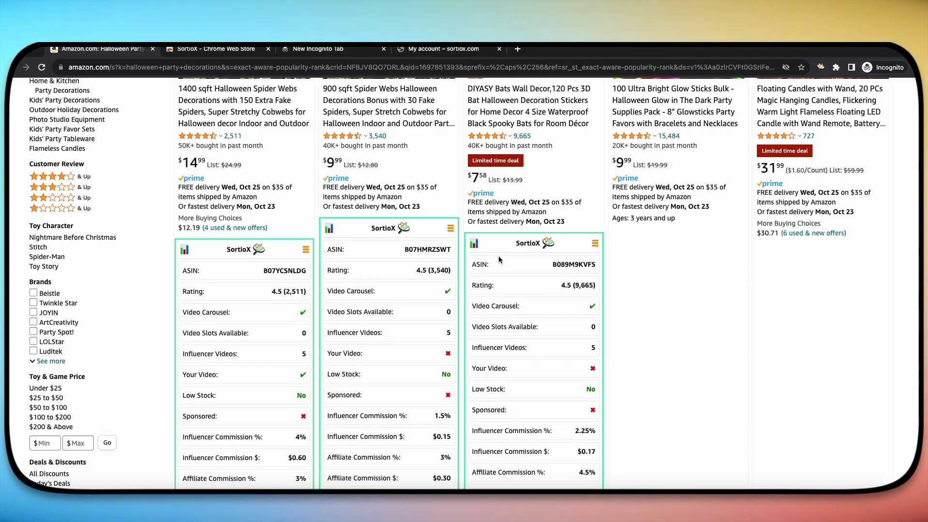
scroll(500, 260, "down", 1)
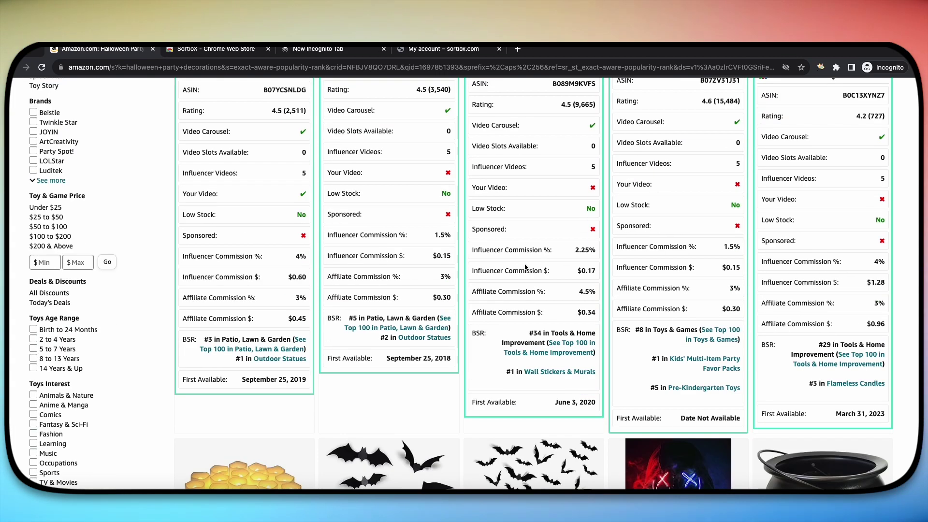
scroll(526, 268, "down", 10)
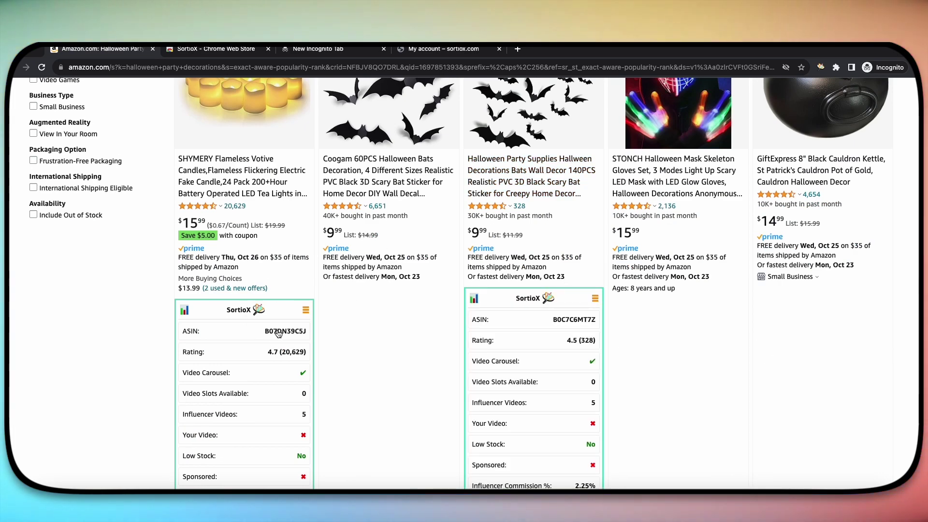
scroll(652, 325, "down", 1)
scroll(651, 324, "down", 7)
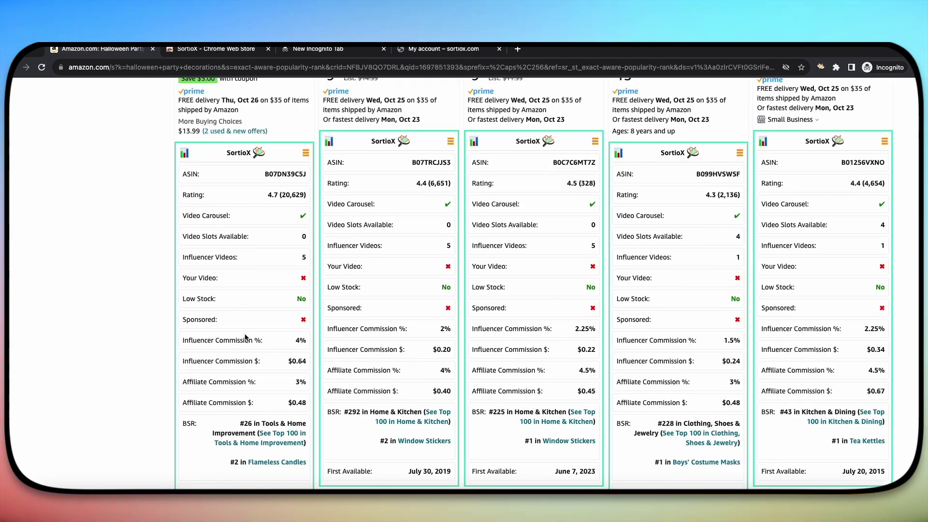
scroll(459, 202, "up", 10)
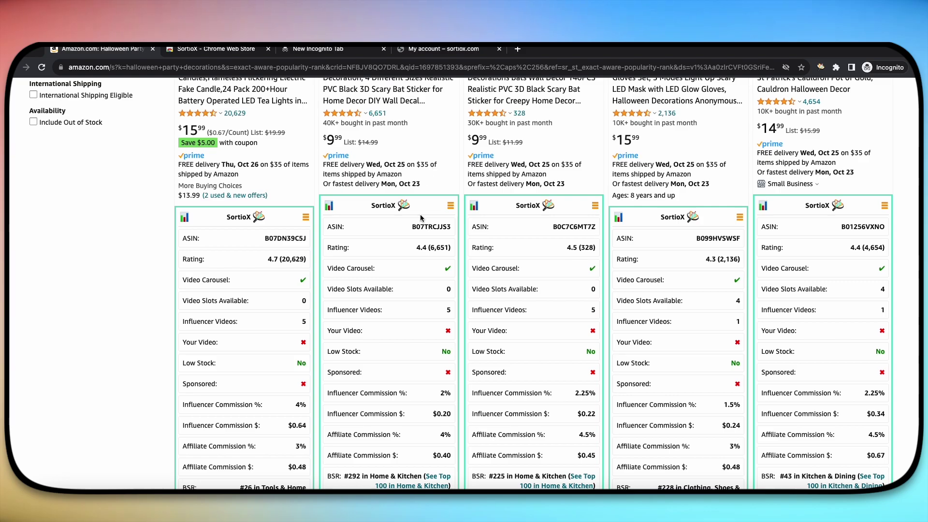
scroll(457, 282, "up", 4)
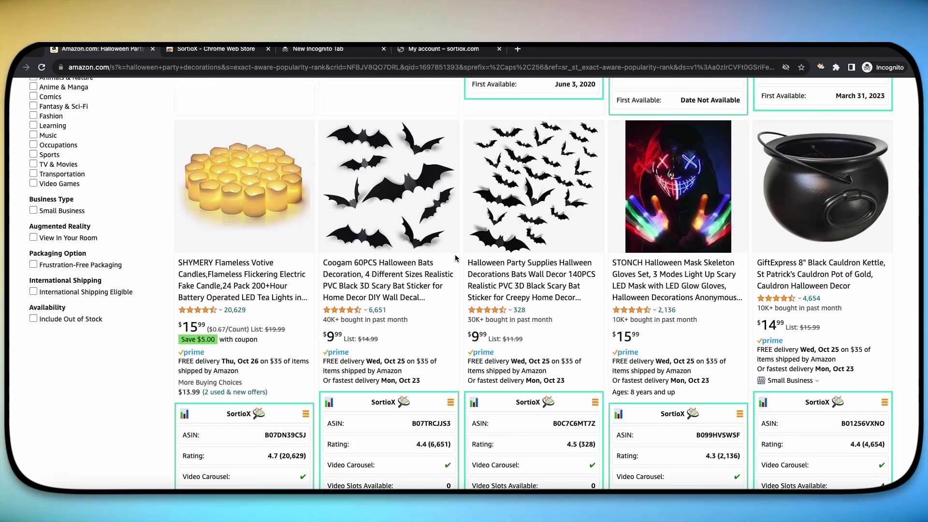
scroll(455, 258, "up", 12)
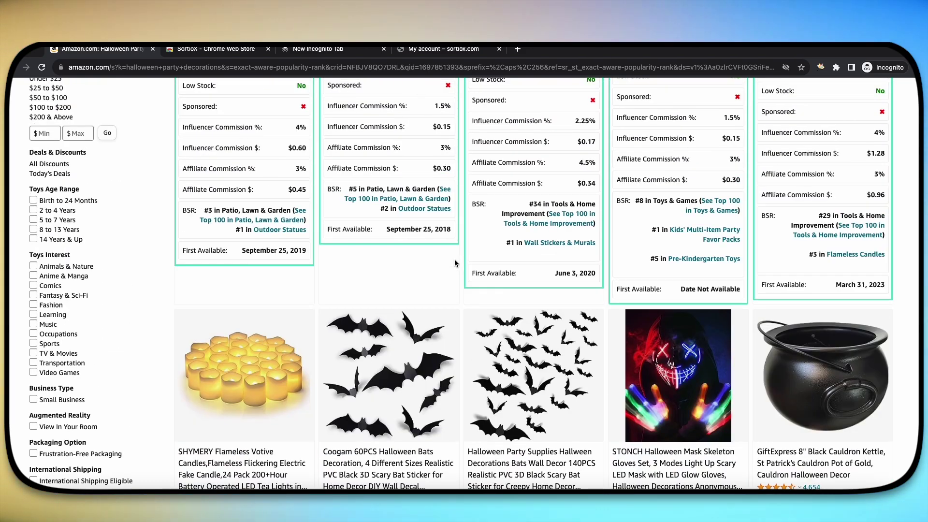
Inspect the ASIN and Video Carousel fields in the first spider web product's SortioX panel, and compare them with neighbouring products
scroll(312, 231, "up", 4)
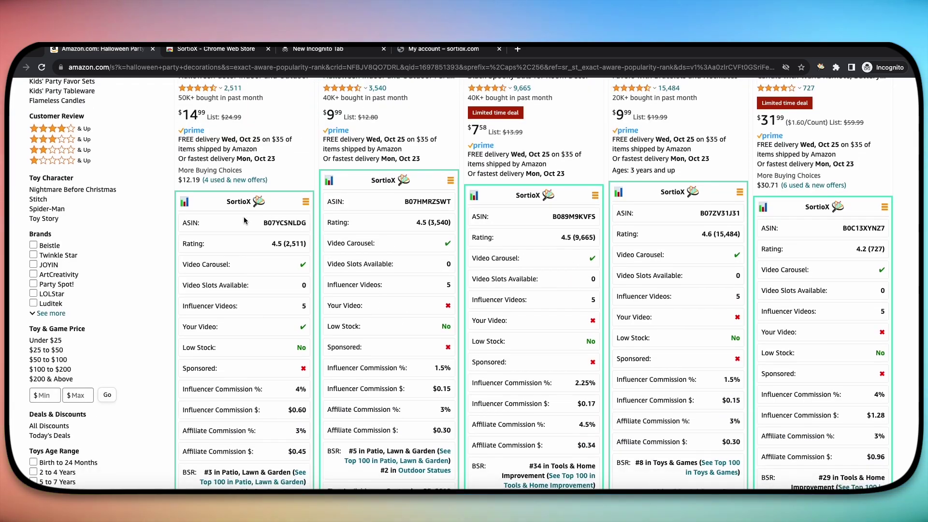
left_click_drag(200, 179, 184, 177)
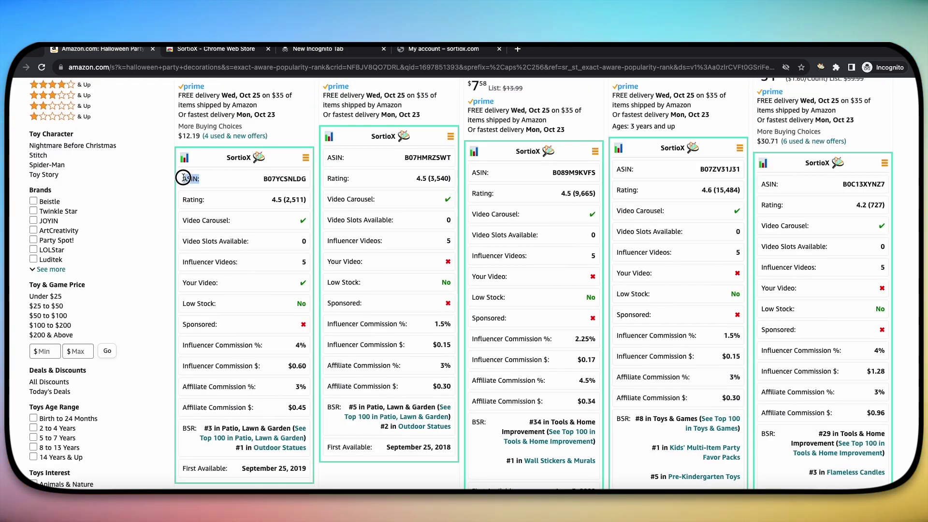
left_click(277, 182)
scroll(280, 165, "down", 1)
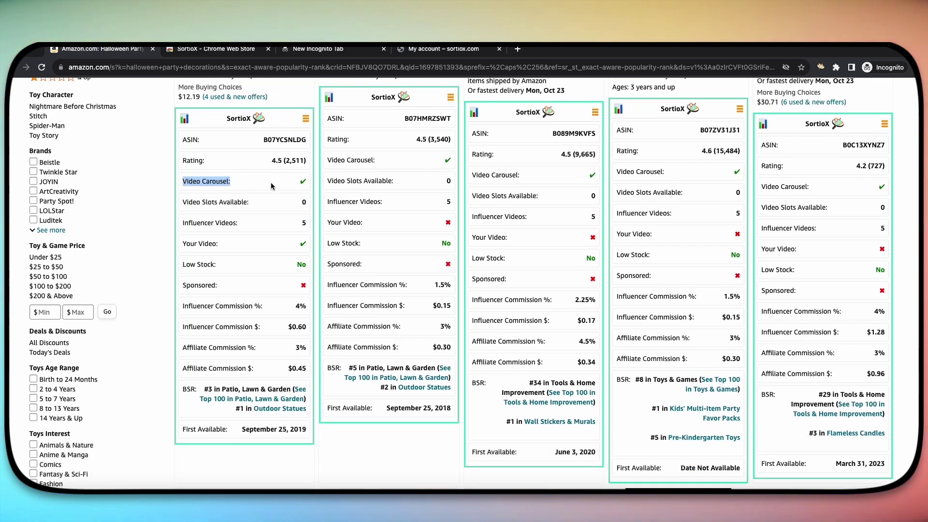
scroll(281, 184, "up", 1)
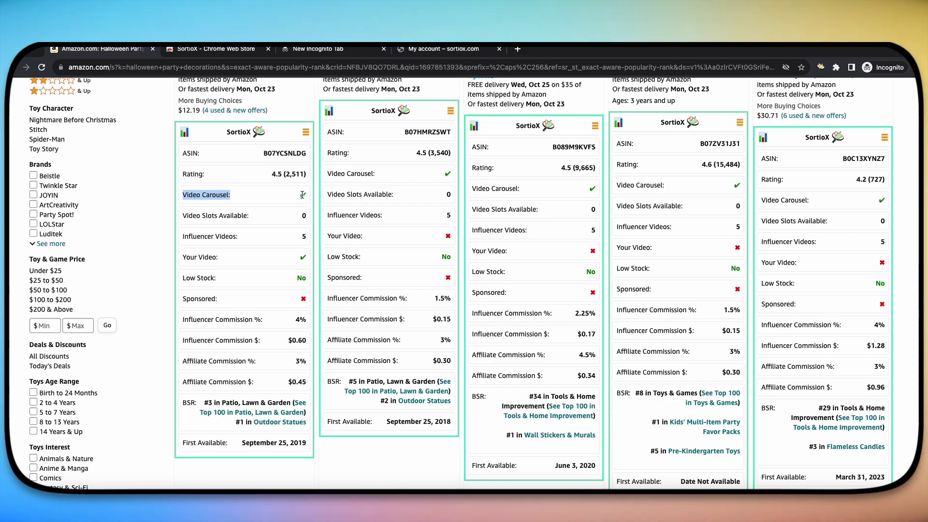
left_click(390, 215)
scroll(390, 215, "down", 10)
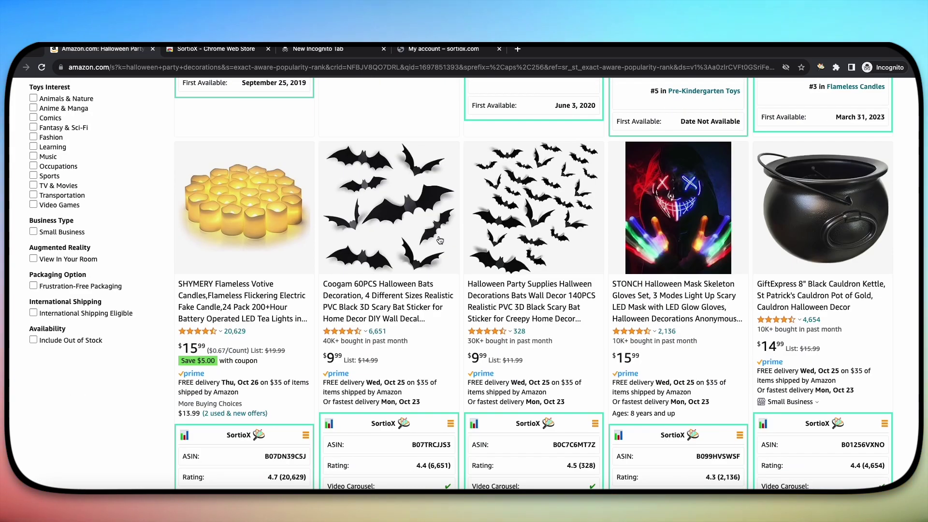
scroll(225, 167, "up", 9)
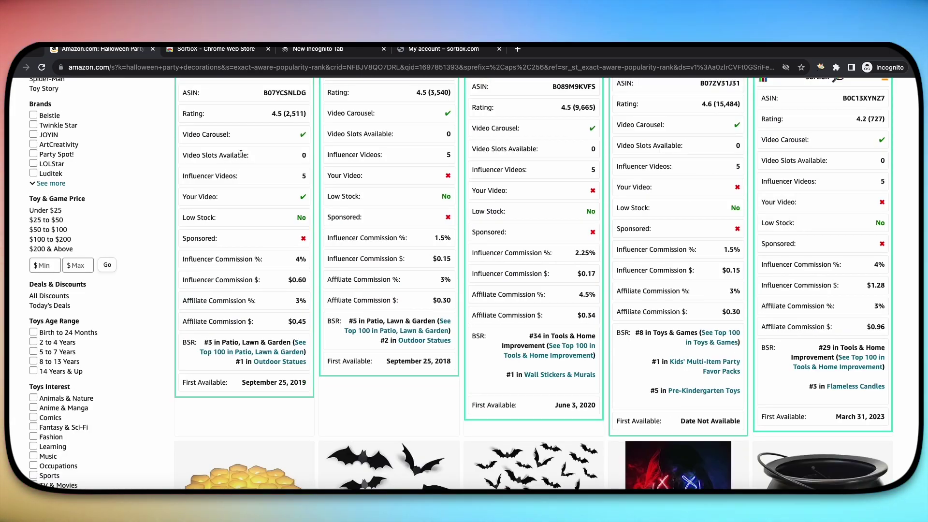
Inspect the Video Slots Available, Influencer Videos and Your Video fields in the first spider web product's SortioX panel
left_click(303, 154)
left_click(264, 179)
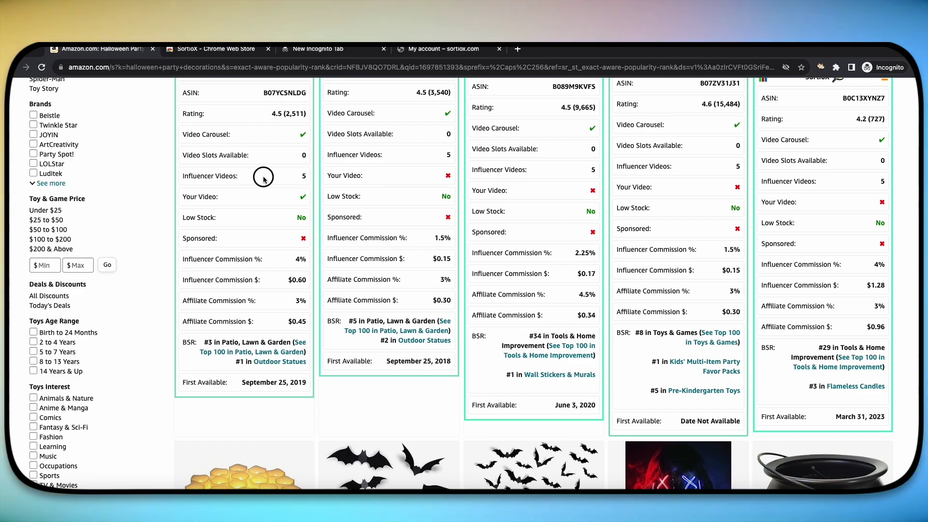
left_click_drag(290, 178, 305, 177)
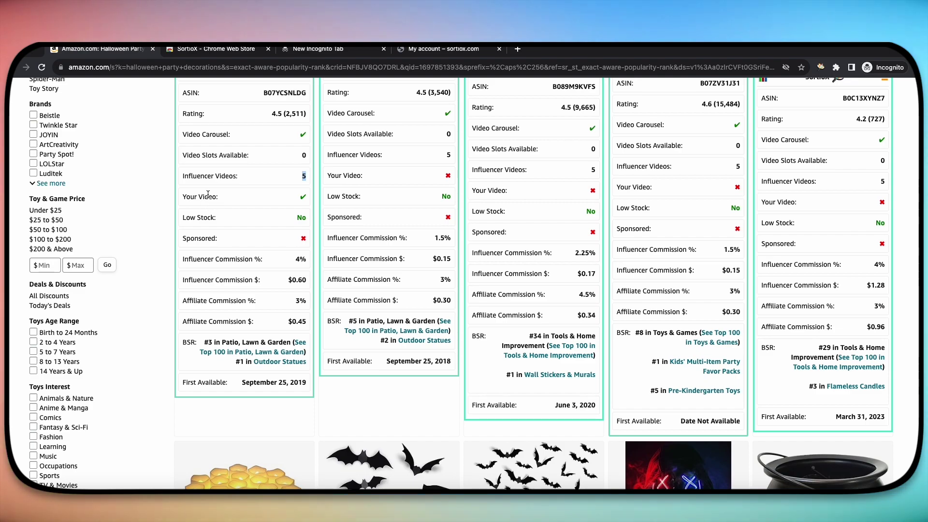
left_click_drag(231, 203, 186, 197)
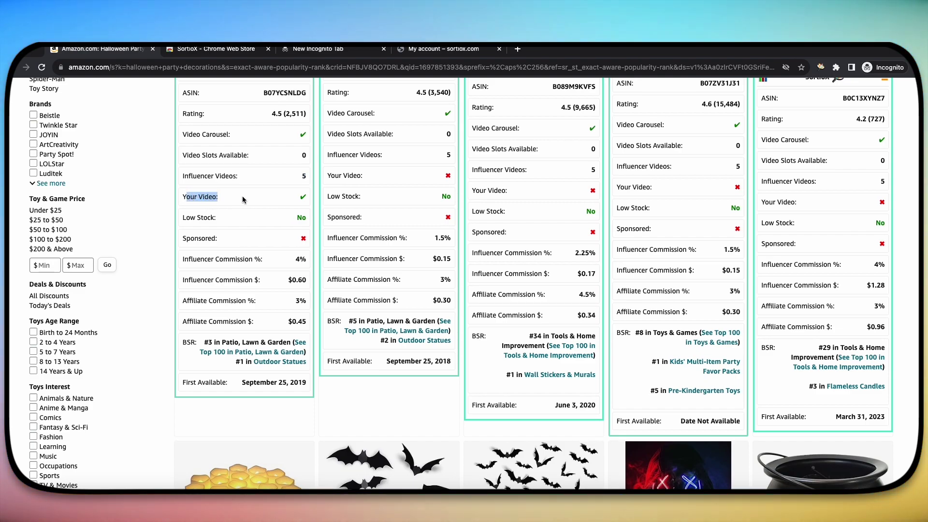
scroll(263, 216, "up", 1)
left_click(299, 202)
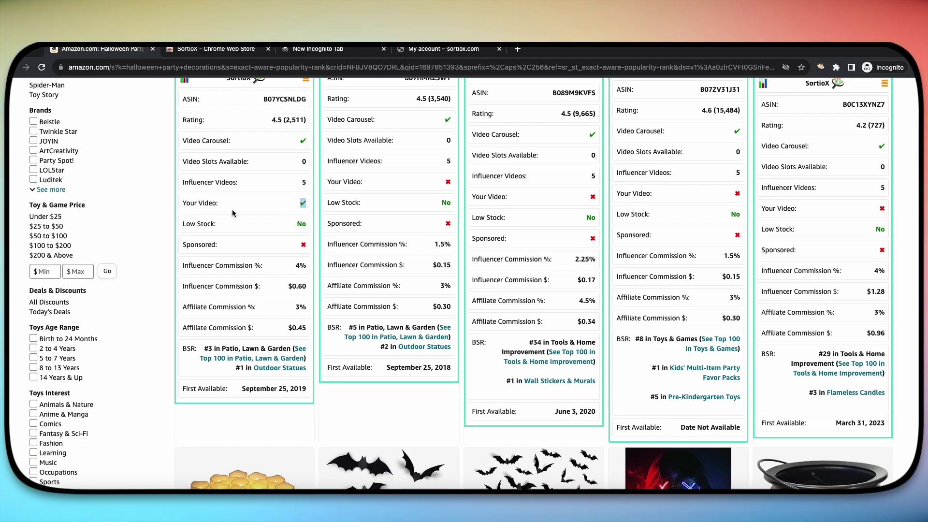
scroll(271, 237, "up", 1)
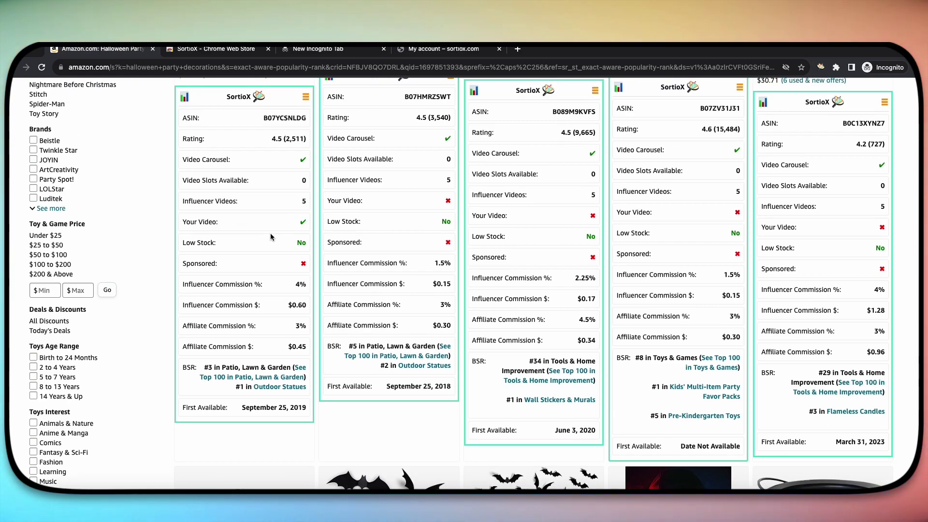
left_click_drag(219, 222, 191, 222)
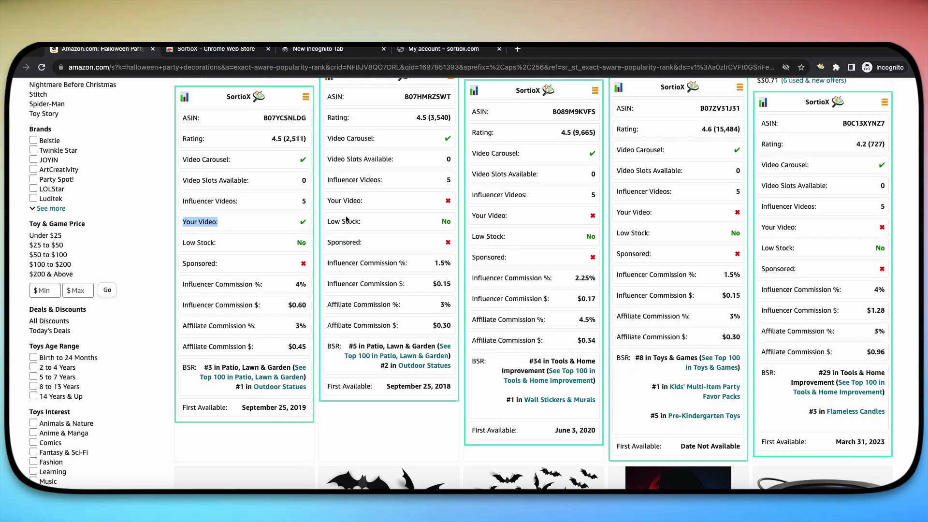
left_click(346, 219)
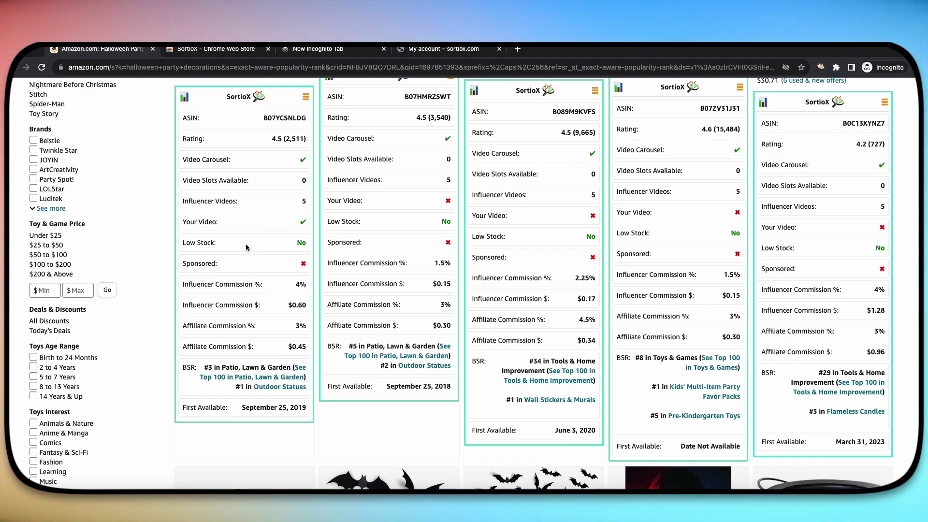
left_click_drag(234, 218, 216, 221)
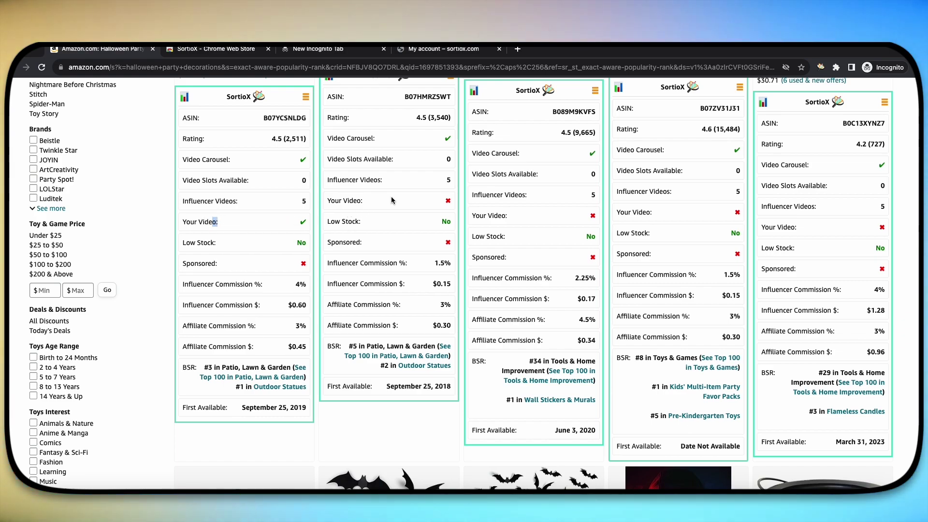
Inspect the Low Stock and Sponsored fields in the same spider web product's panel
left_click(236, 241)
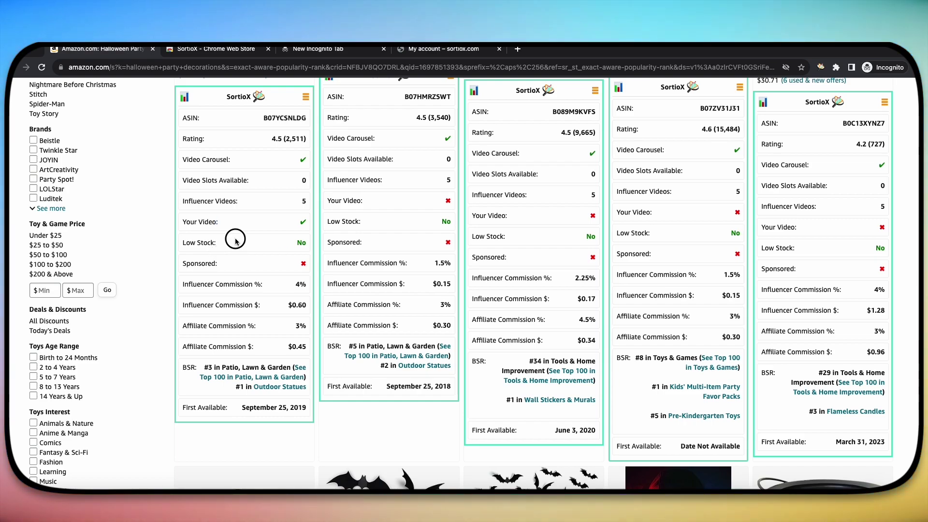
left_click(218, 249)
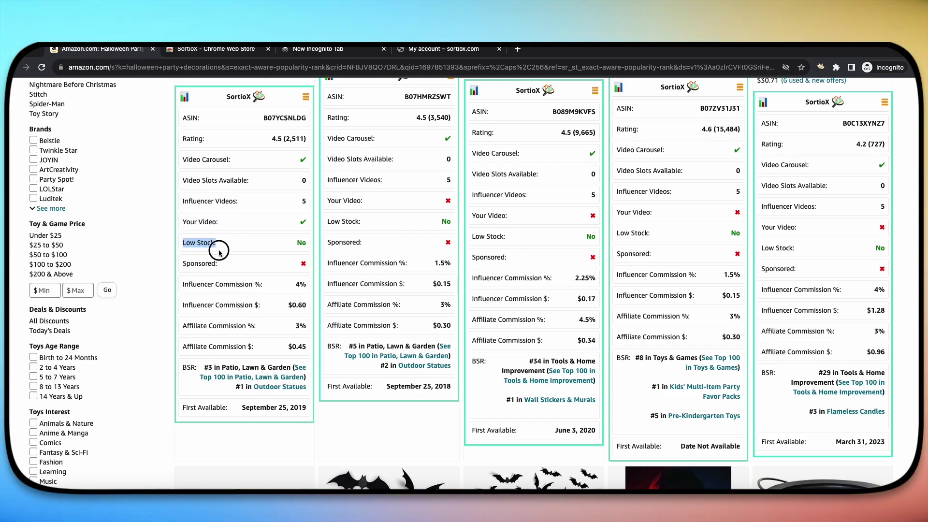
scroll(225, 245, "up", 1)
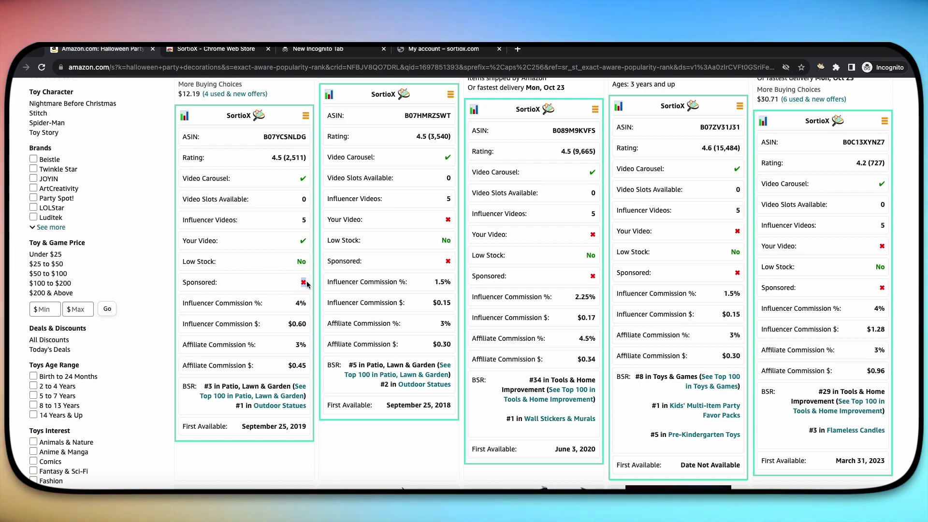
scroll(366, 287, "down", 2)
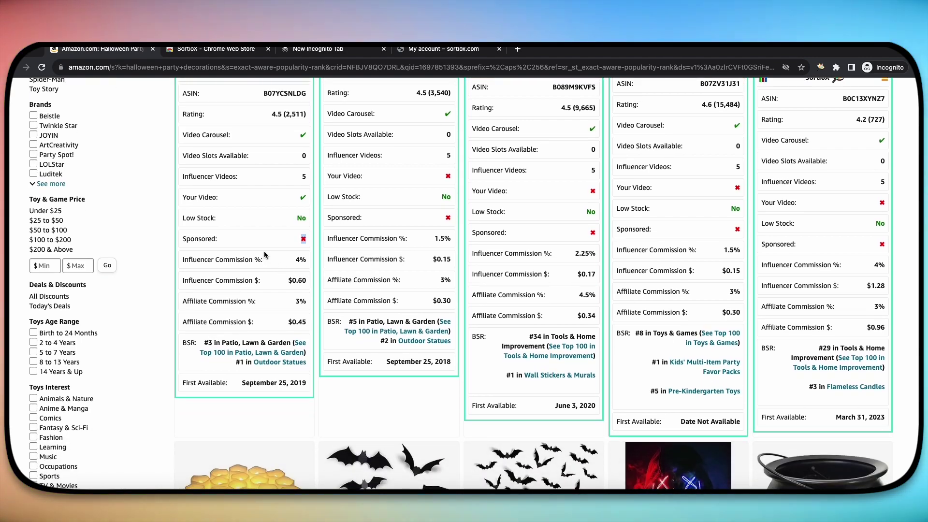
Review the influencer and affiliate commission percentages and amounts, the BSR and the First Available date in the first product's panel
scroll(265, 245, "down", 1)
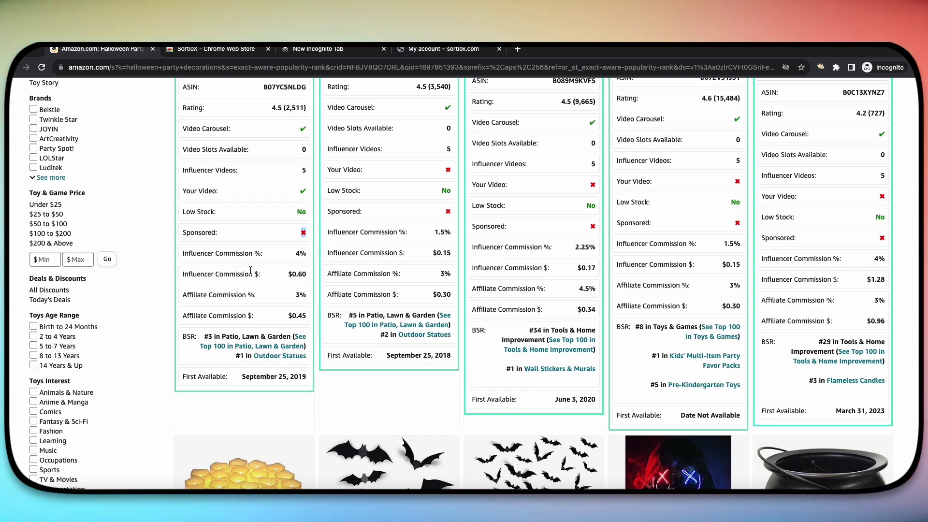
left_click_drag(282, 252, 310, 253)
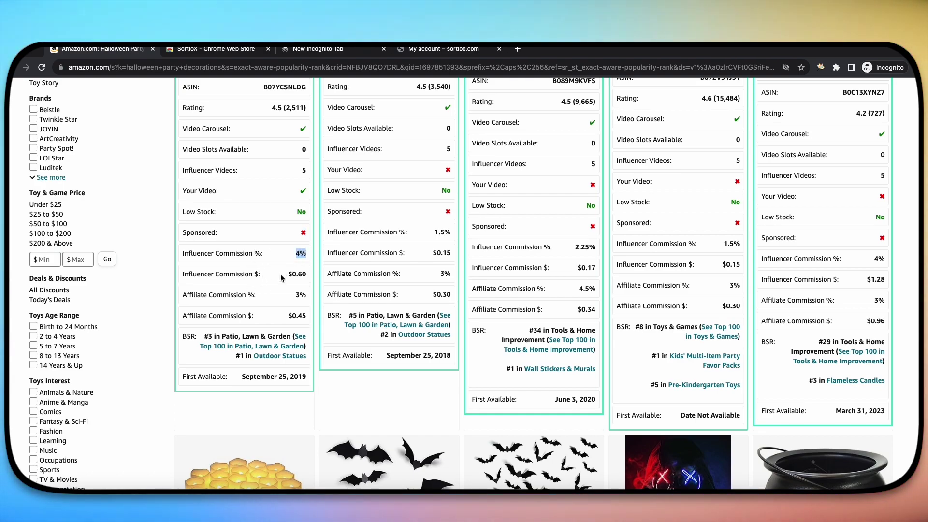
left_click(283, 275)
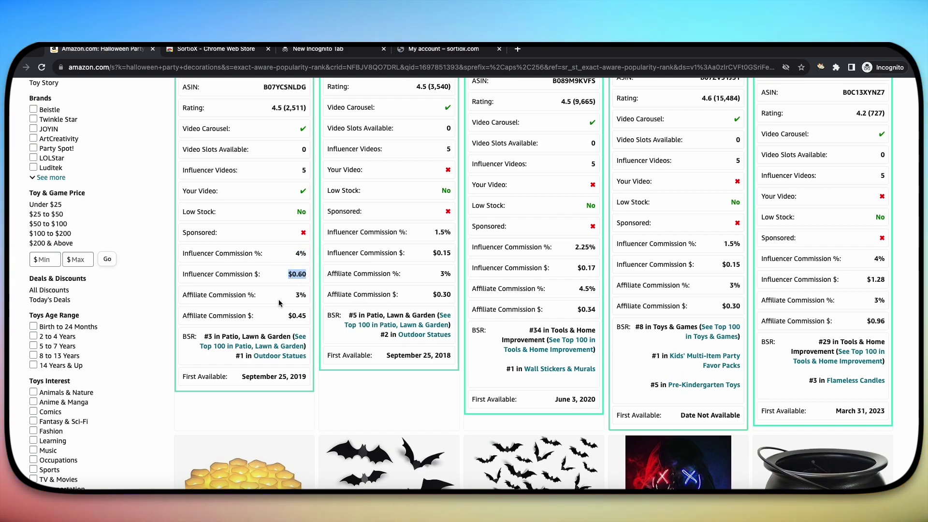
left_click_drag(293, 294, 307, 319)
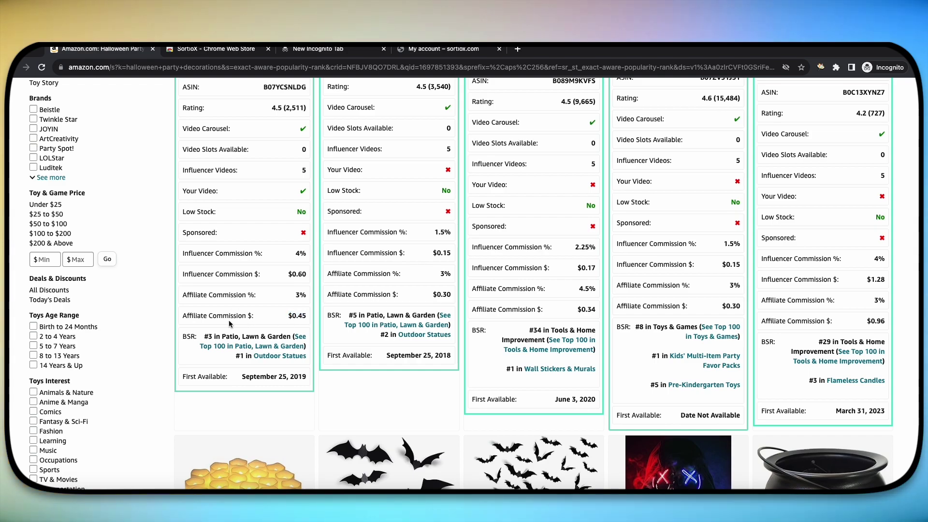
left_click(195, 338)
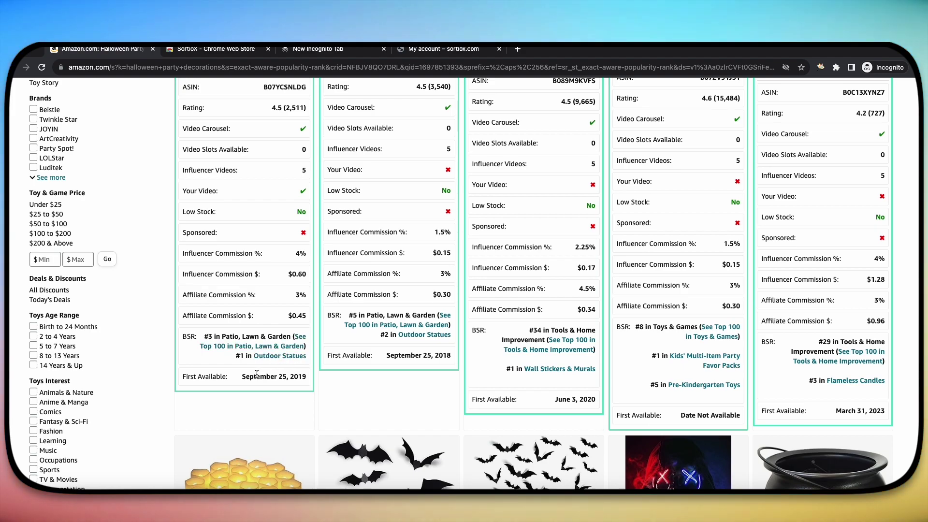
scroll(294, 353, "up", 2)
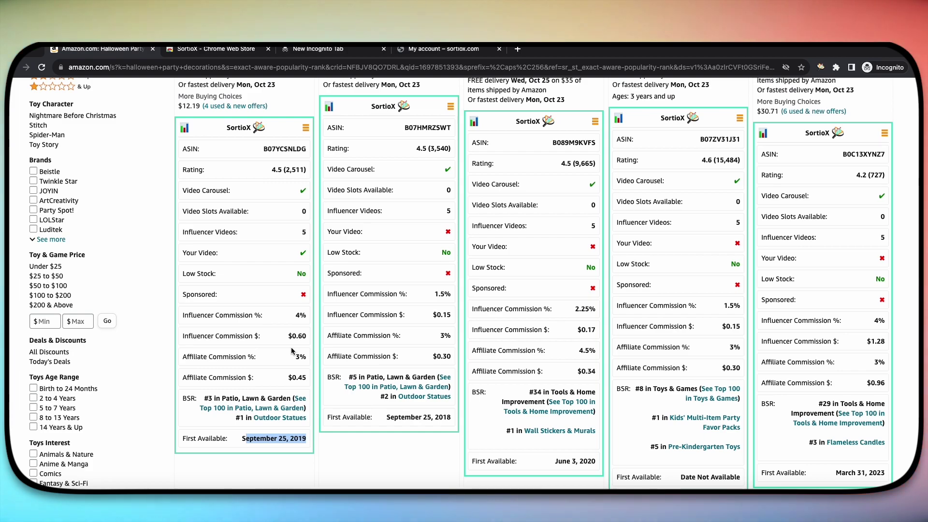
Hide the Affiliate Commission % and Affiliate Commission $ fields in the SortioX panels
left_click(305, 128)
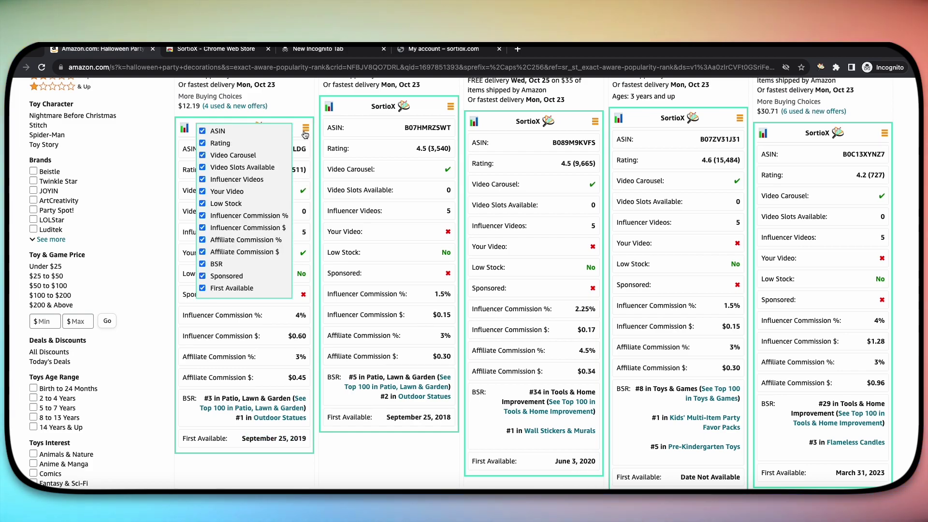
left_click(203, 252)
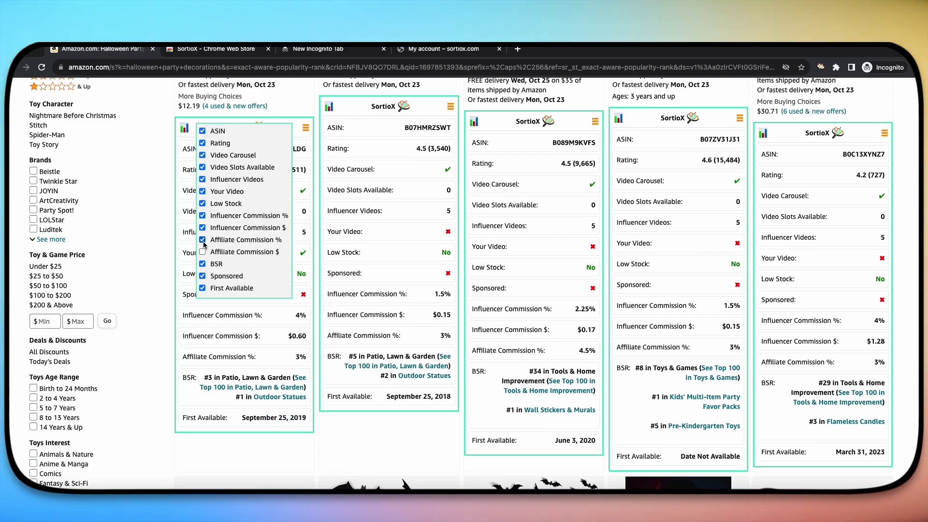
left_click(203, 240)
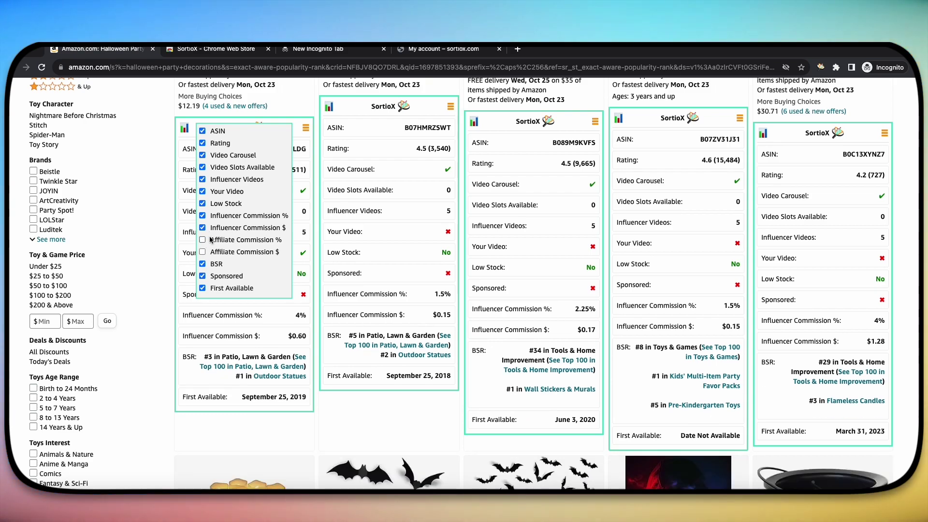
left_click(305, 131)
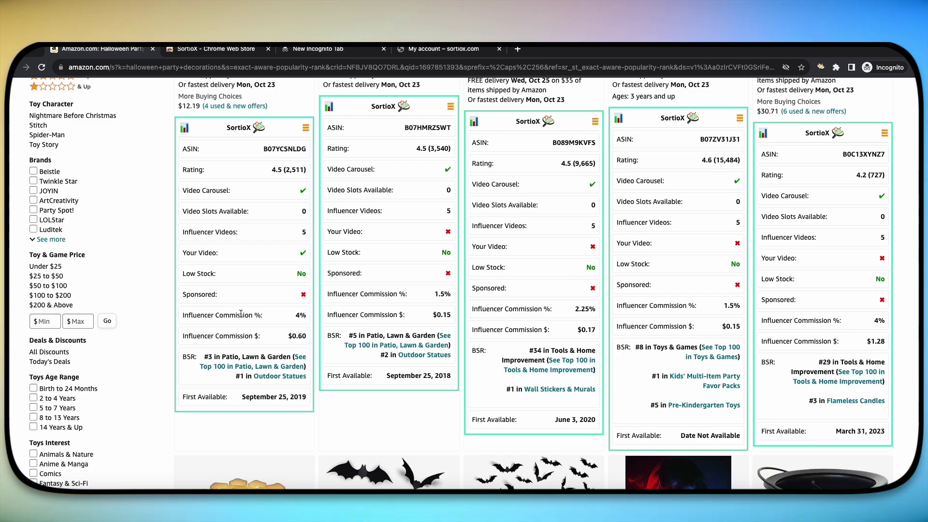
Show the Affiliate Commission $ and Affiliate Commission % fields in the SortioX panels again
left_click(305, 128)
left_click(202, 252)
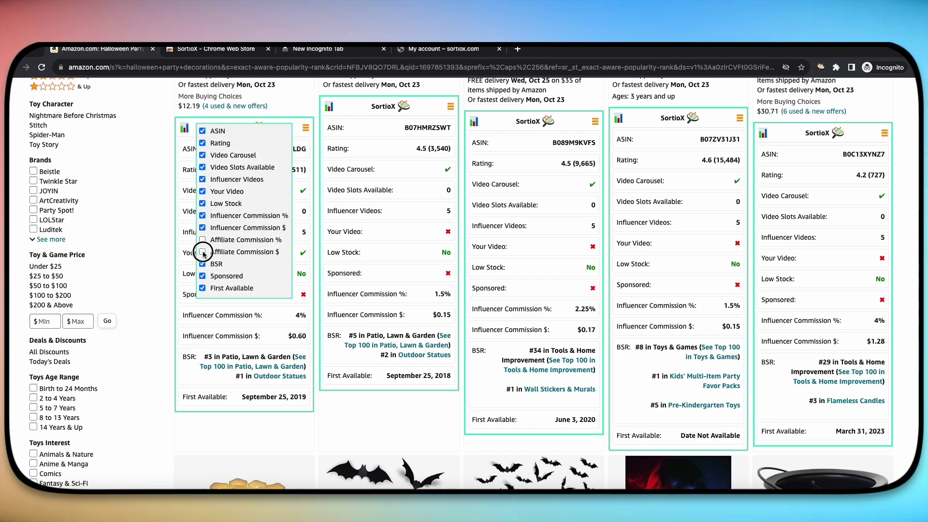
left_click(203, 240)
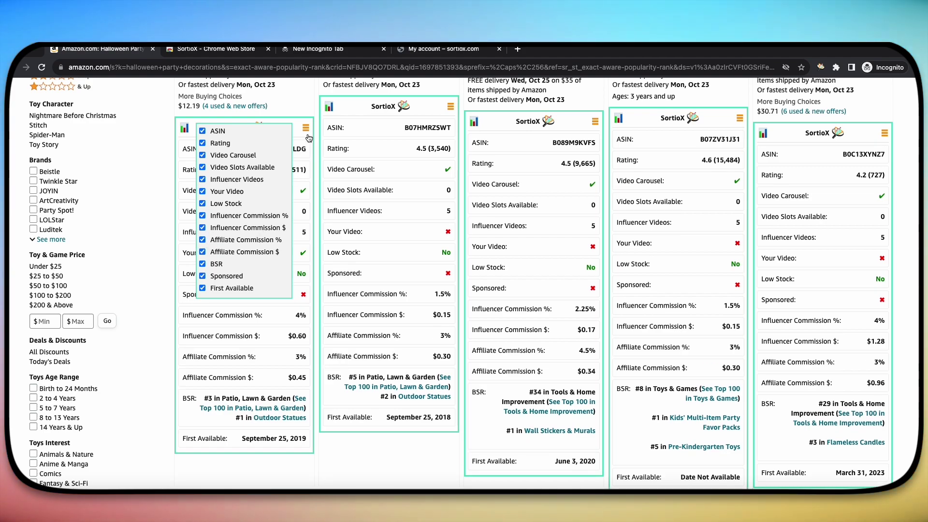
Hide the Influencer Commission $ and Influencer Commission % fields, restore both, and close the field list
left_click(202, 228)
left_click(202, 216)
left_click(203, 215)
left_click(203, 227)
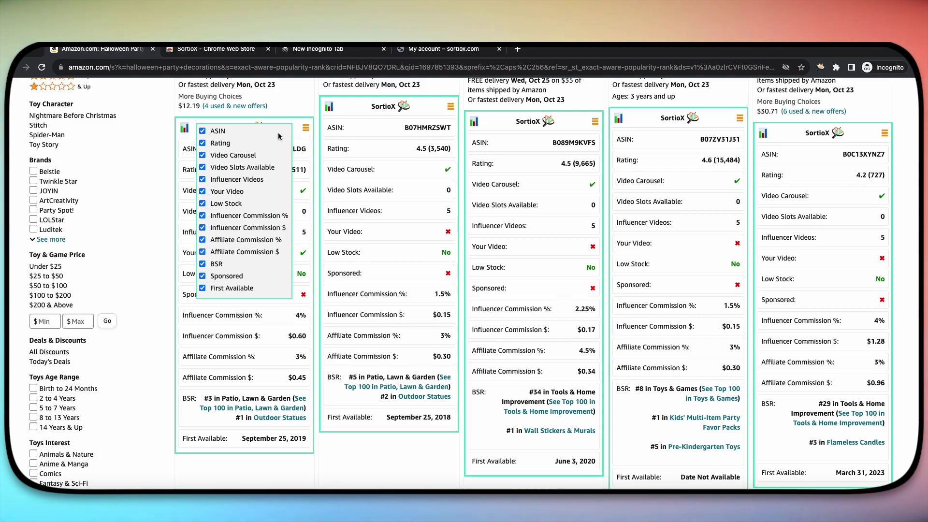
left_click(306, 131)
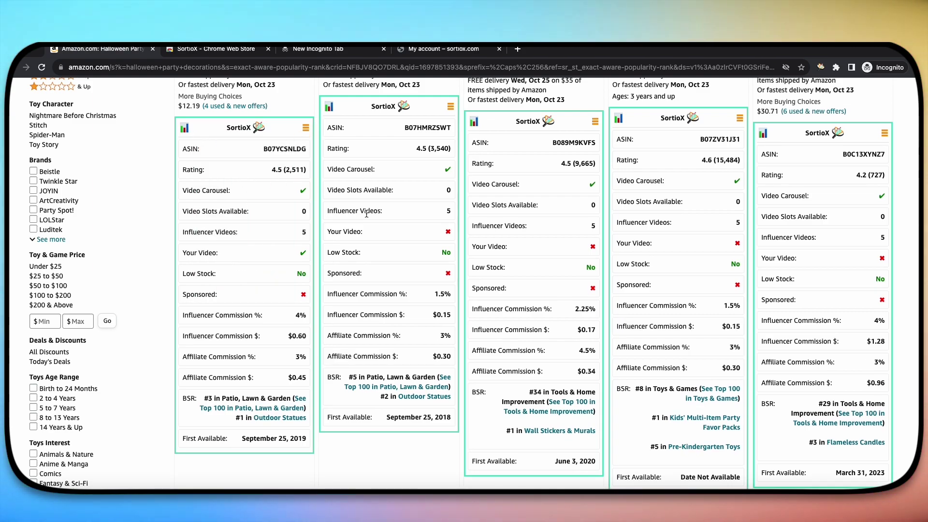
Open the SortioX product table for all search results and browse the product panels further down the page behind it
left_click(184, 129)
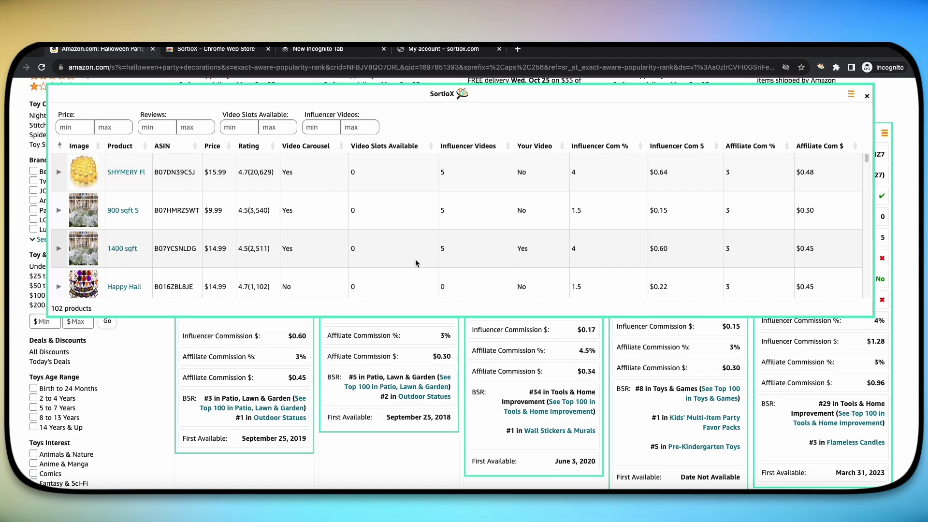
scroll(349, 395, "down", 10)
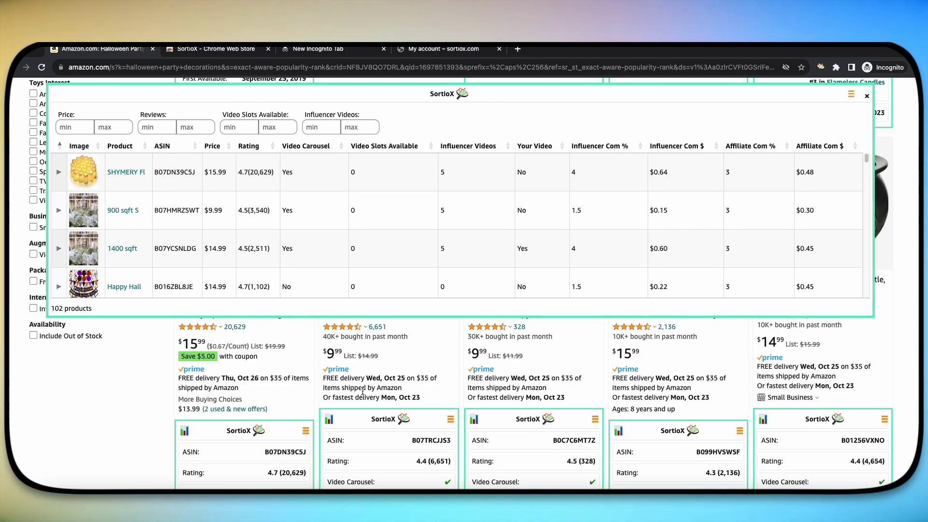
scroll(401, 386, "down", 15)
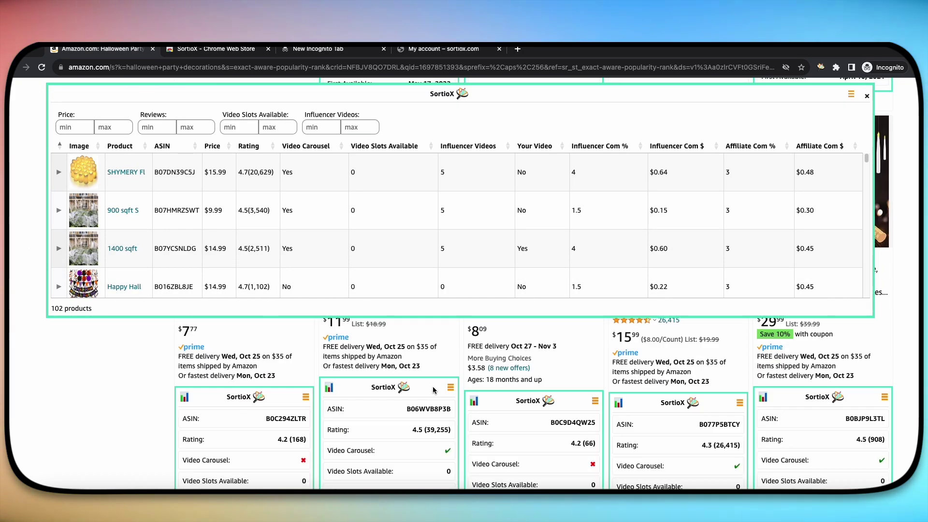
scroll(434, 391, "down", 3)
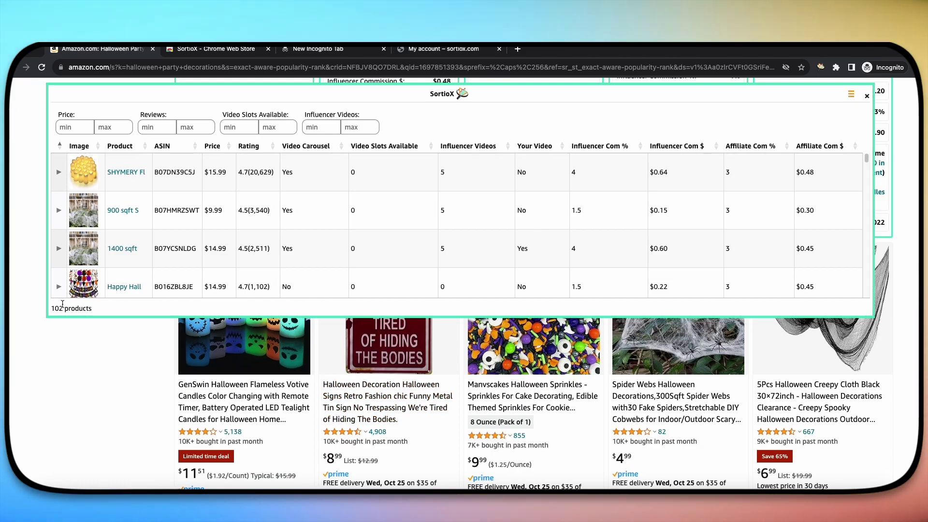
scroll(357, 389, "down", 6)
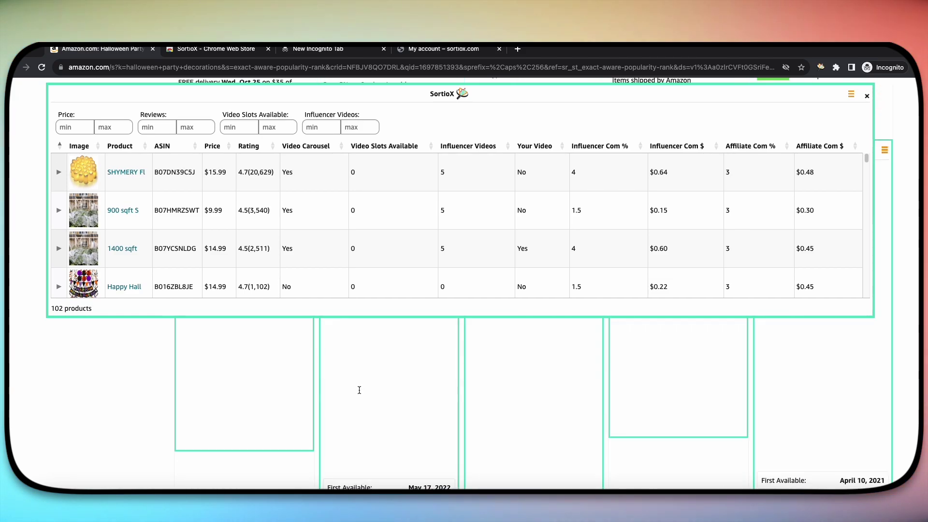
scroll(360, 394, "up", 5)
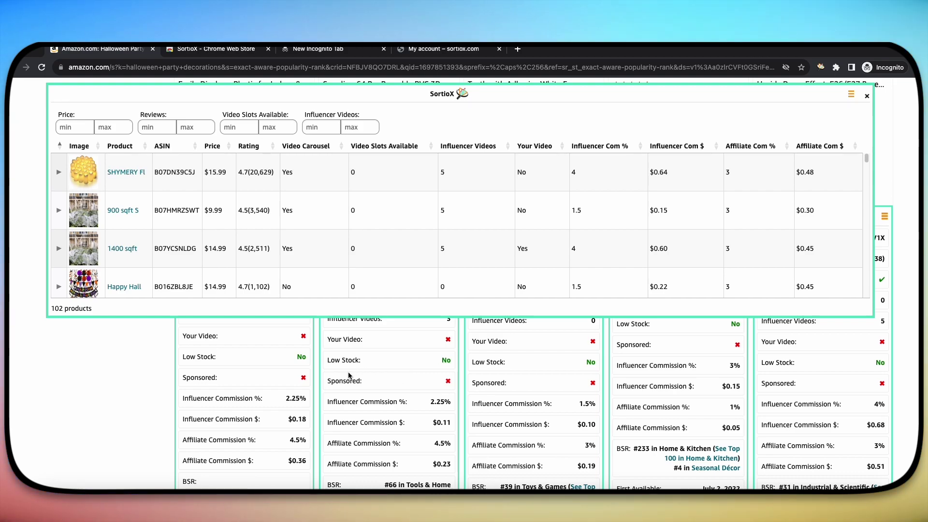
scroll(447, 404, "up", 3)
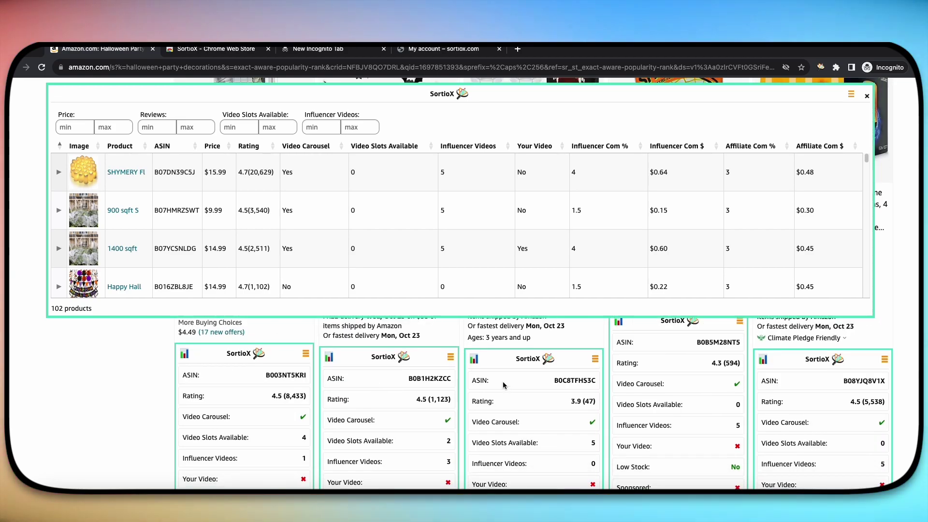
Sort the SortioX product table by Video Slots Available, highest first
scroll(462, 393, "down", 1)
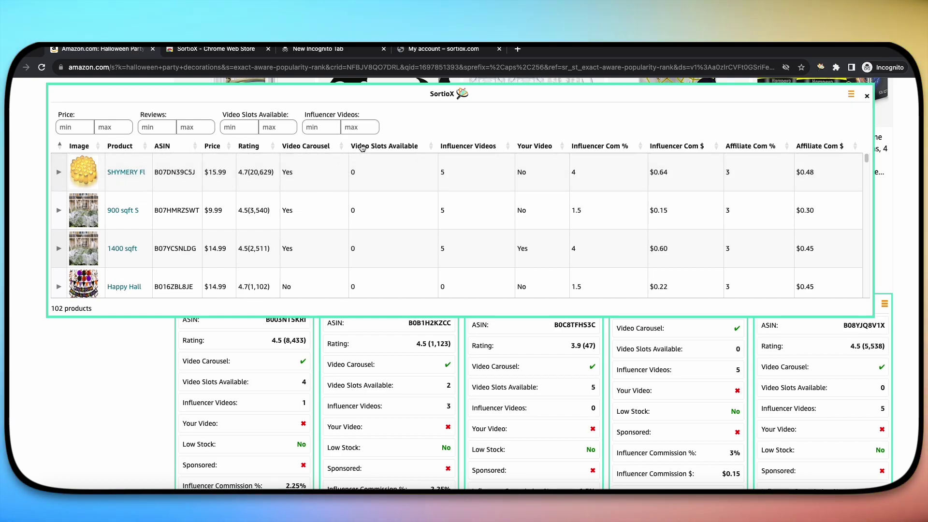
left_click(432, 146)
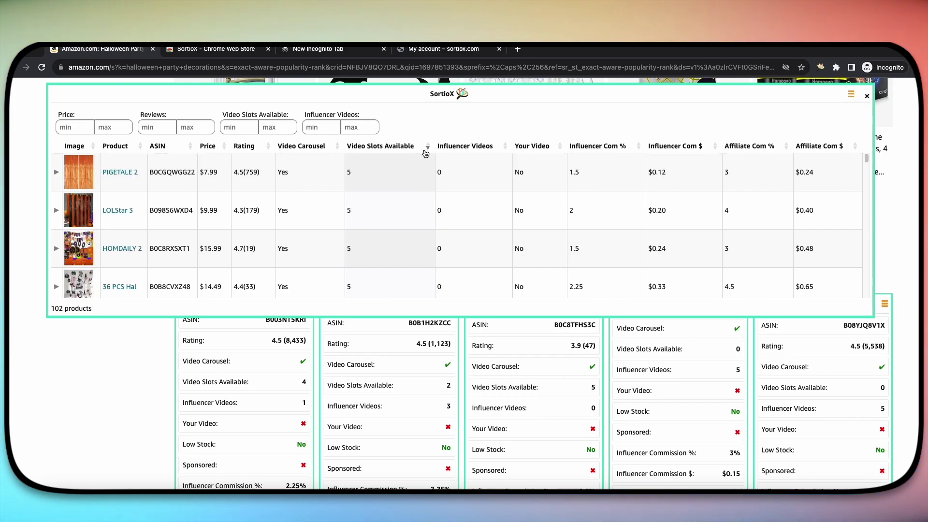
Sort the product table by Influencer Videos, highest first, and re-sort it by Influencer Com $, highest first
scroll(382, 222, "down", 10)
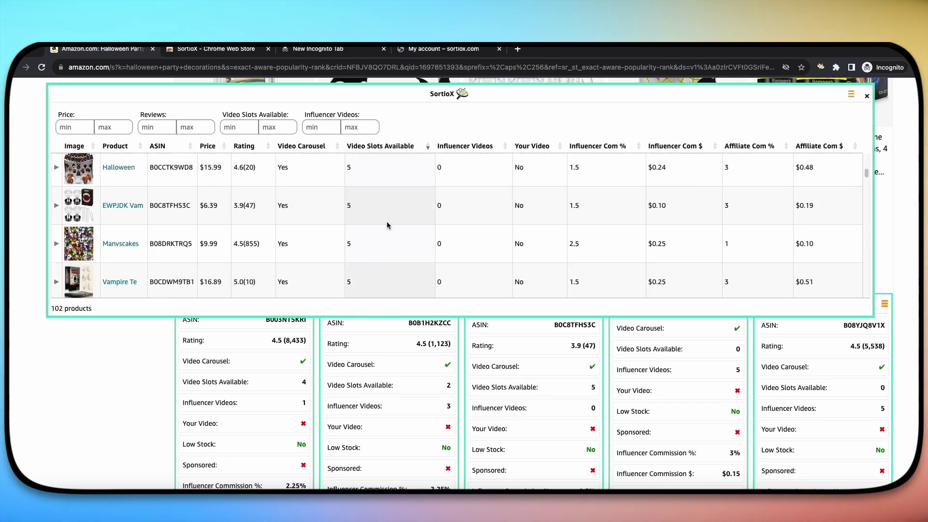
scroll(387, 225, "up", 2)
left_click(505, 147)
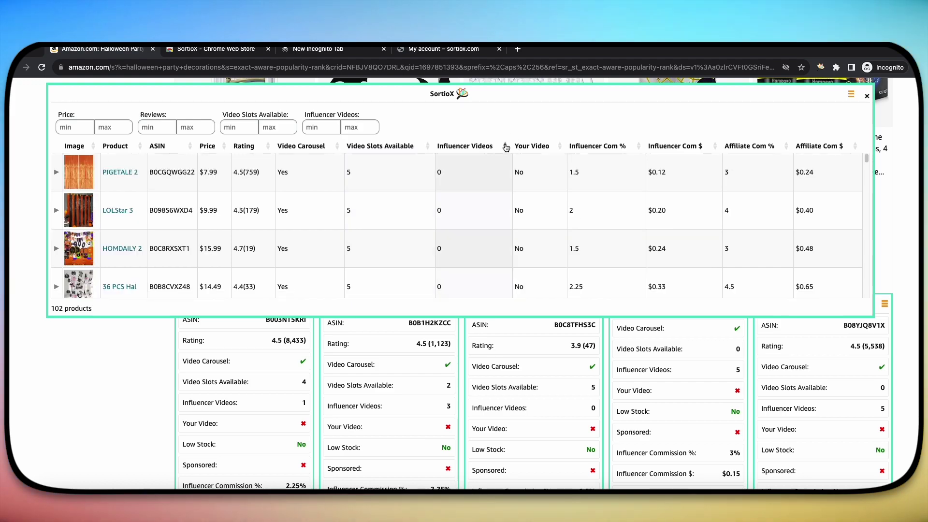
left_click(506, 150)
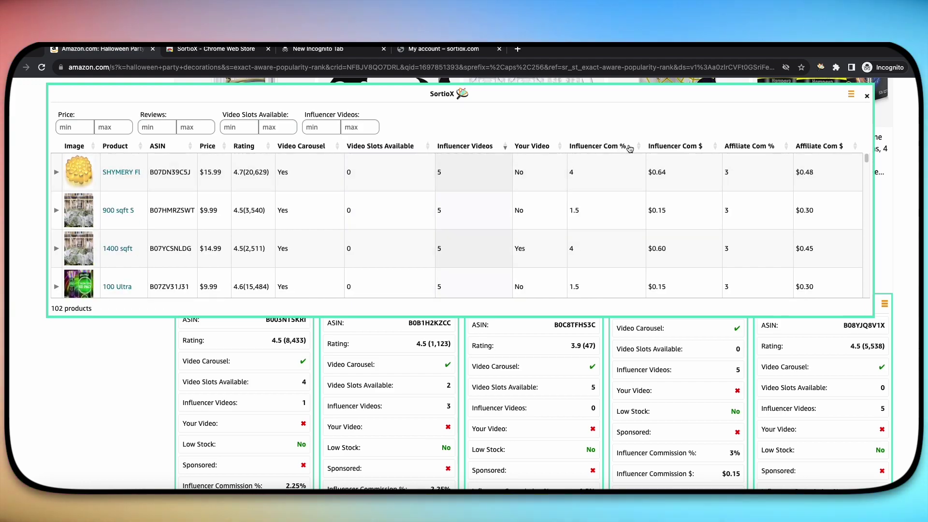
left_click(714, 147)
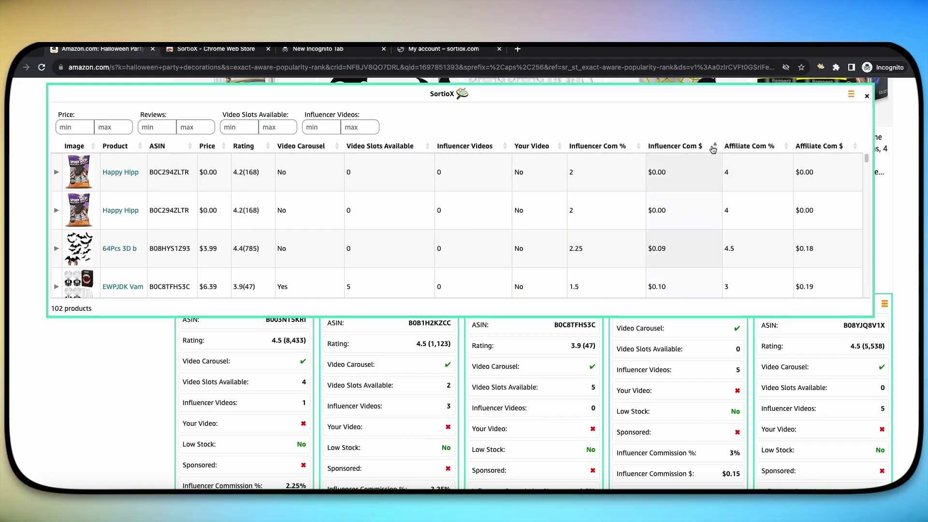
left_click(714, 149)
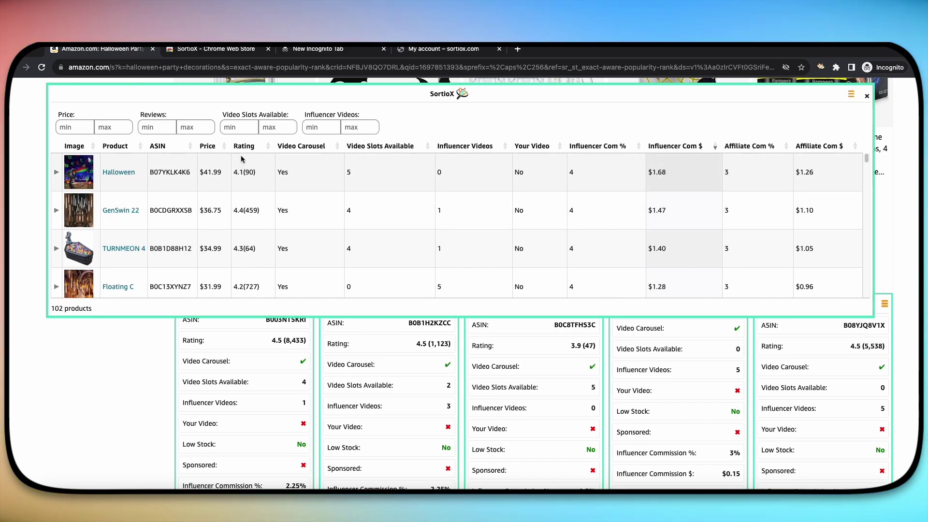
Expand the best-seller rank details of the first two products in the table and collapse them again
left_click(57, 175)
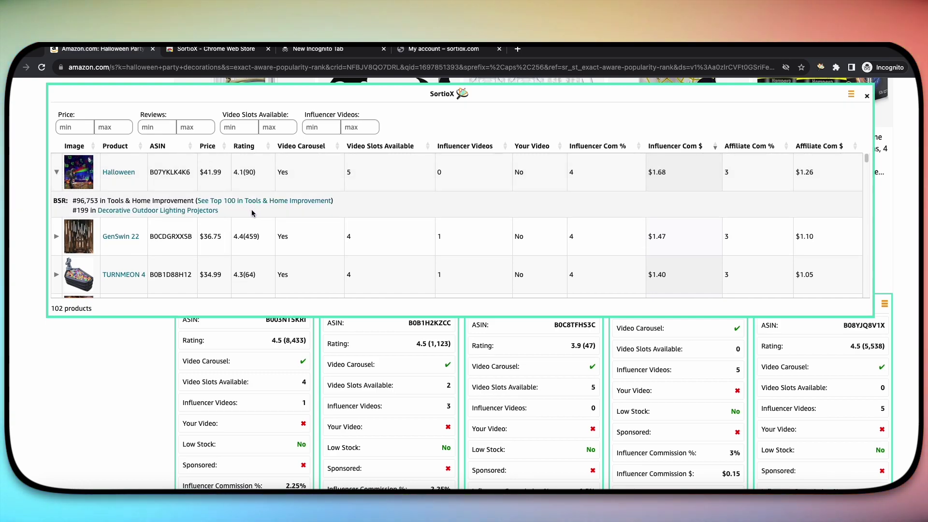
left_click(56, 172)
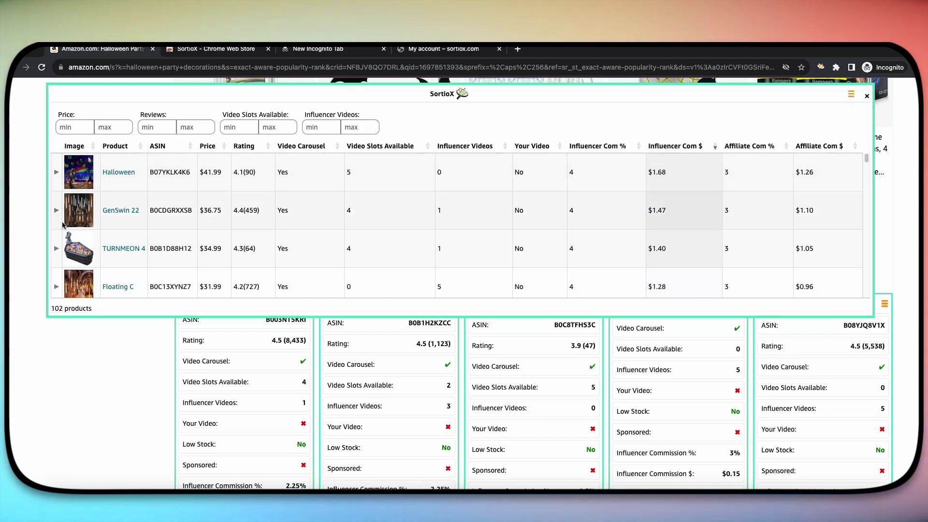
left_click(56, 211)
left_click(57, 211)
scroll(439, 212, "up", 2)
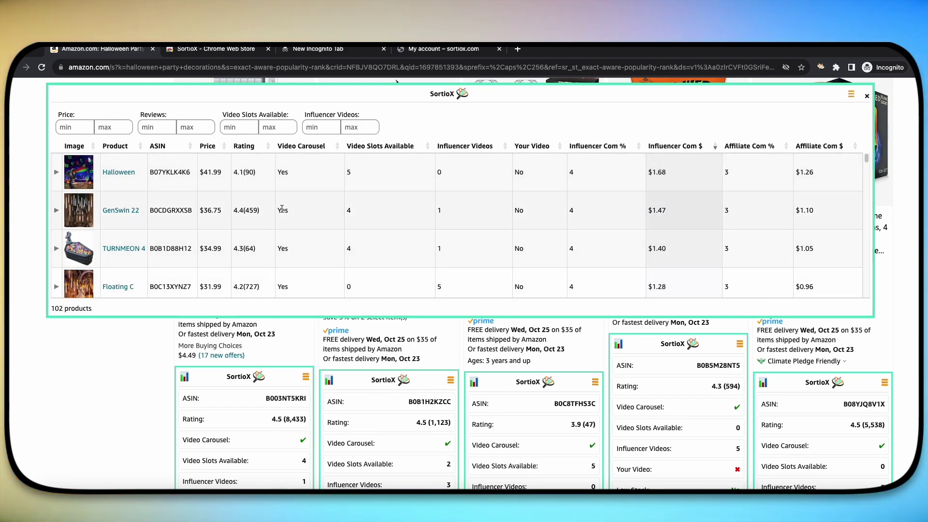
Filter the product table to a minimum price of 20 and a minimum of 100 reviews
left_click(85, 128)
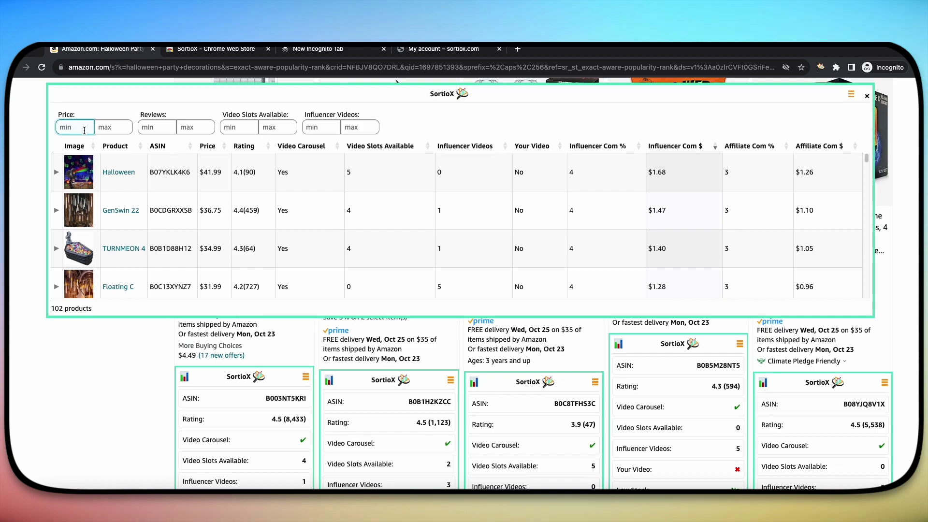
type("20")
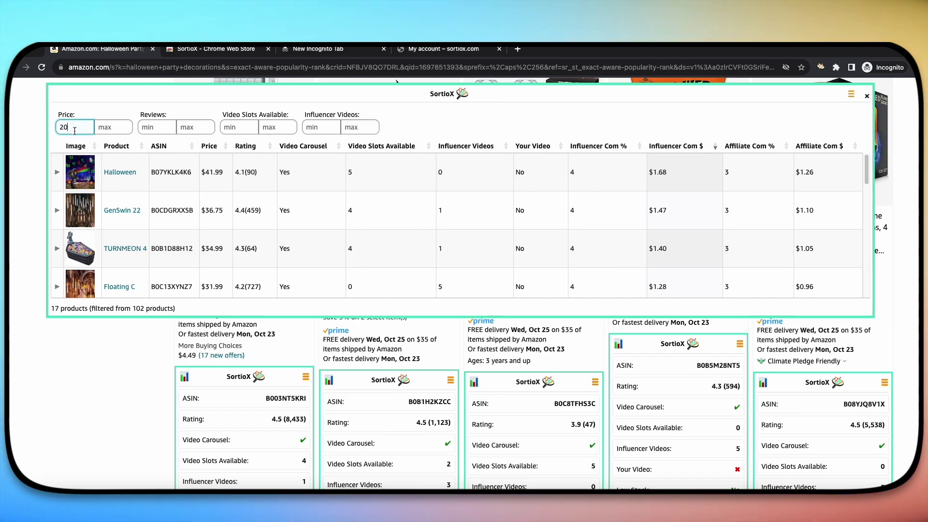
left_click(170, 128)
type("100")
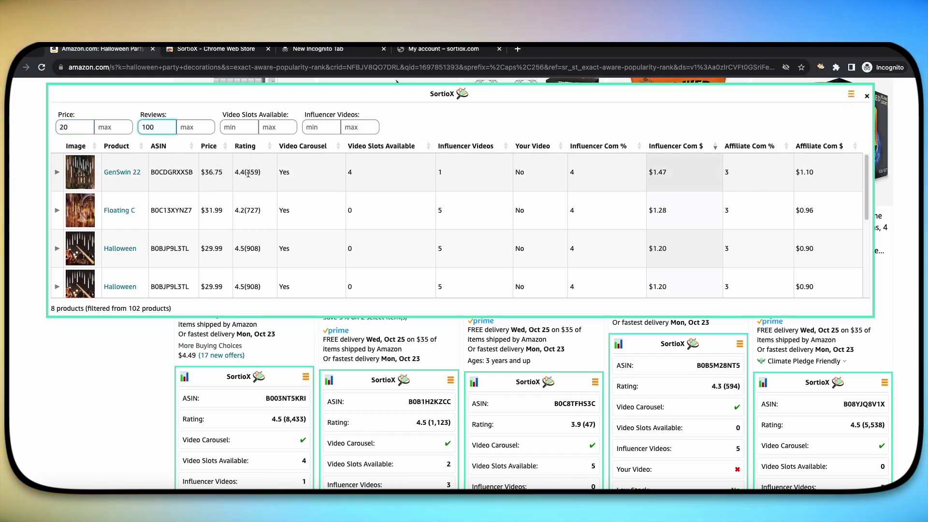
left_click_drag(245, 173, 259, 173)
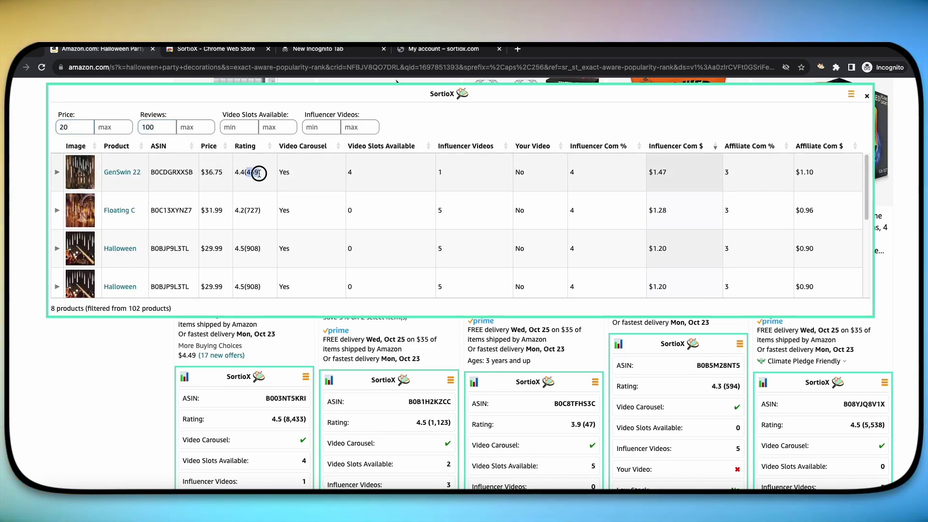
Limit the table to products with Video Slots Available between 1 and 4
left_click(245, 118)
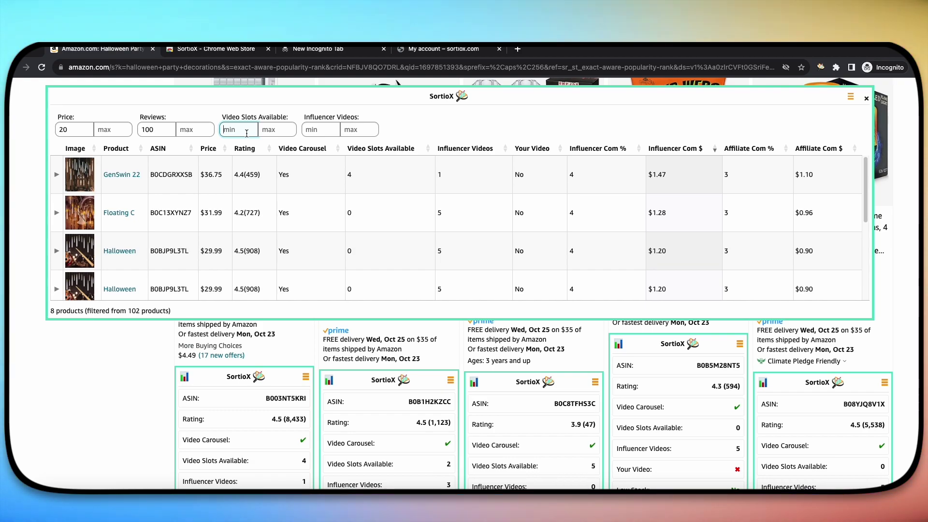
type("1")
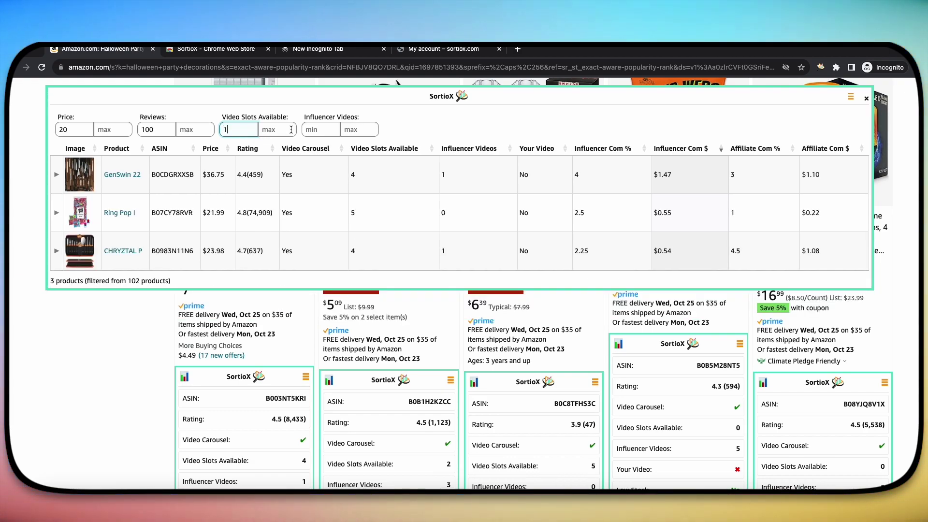
left_click(275, 129)
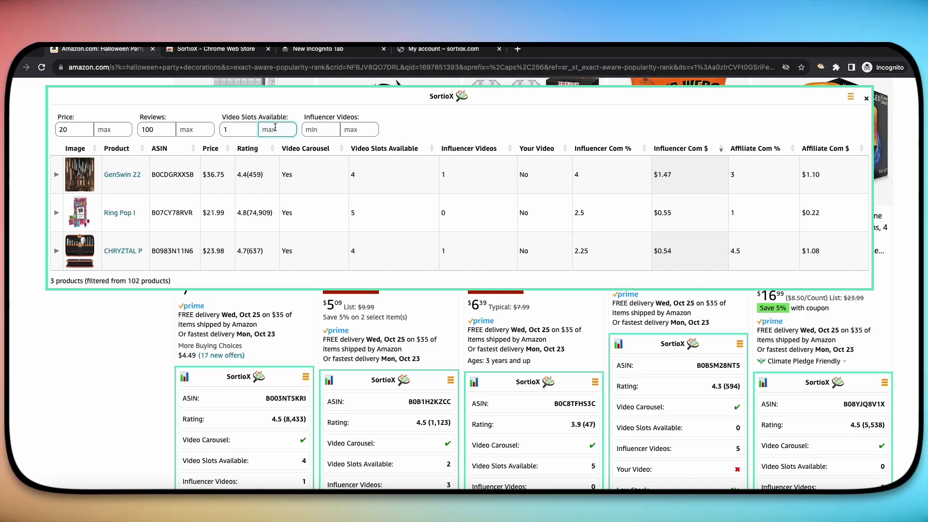
type("4")
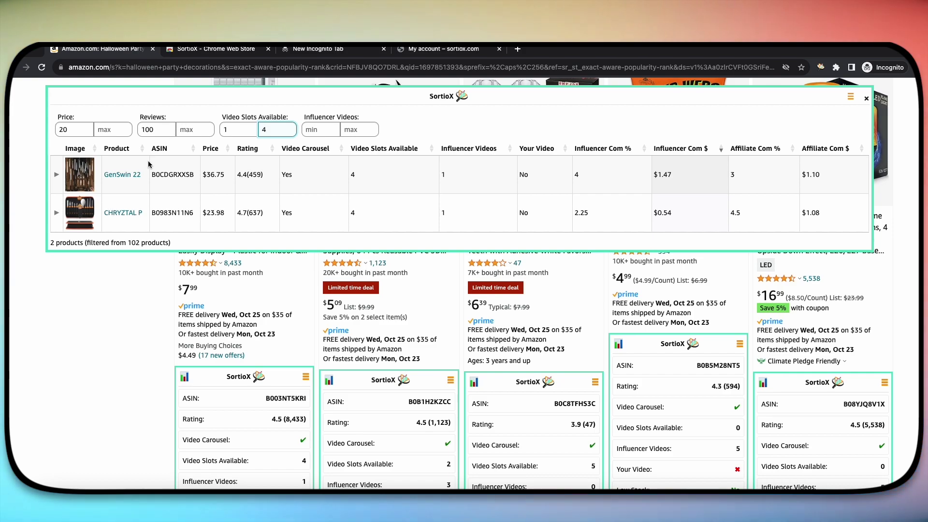
double_click(63, 131)
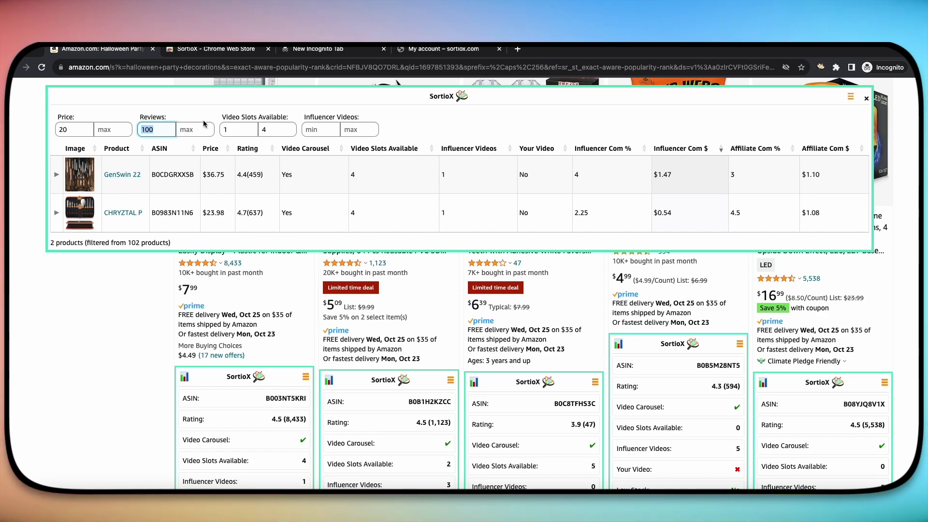
double_click(242, 131)
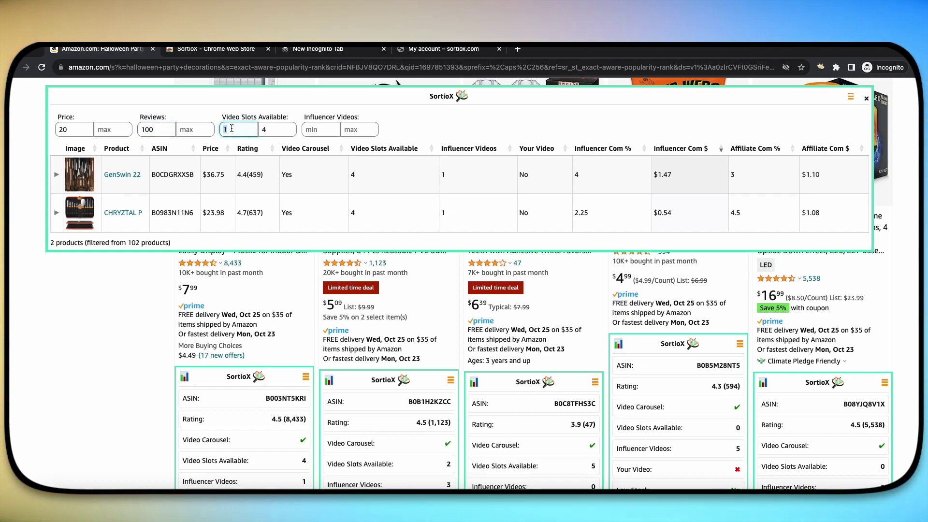
double_click(264, 129)
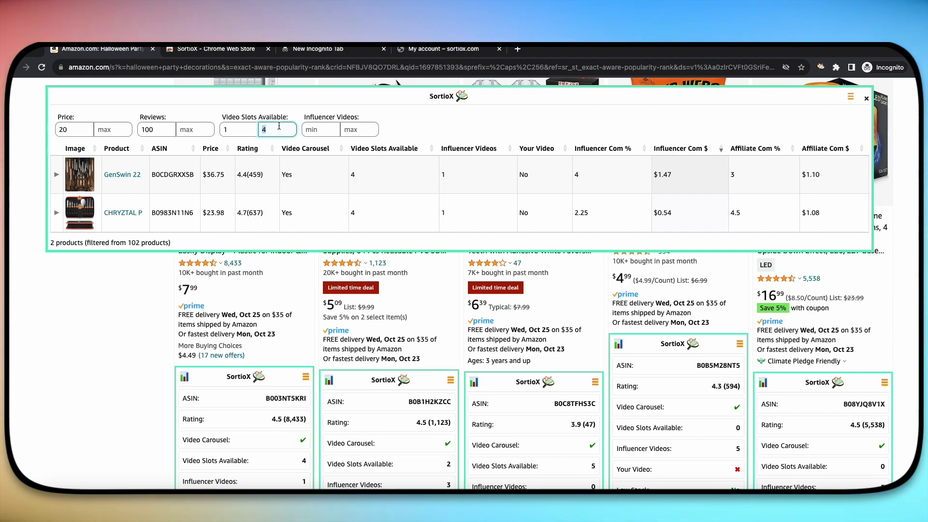
left_click(316, 124)
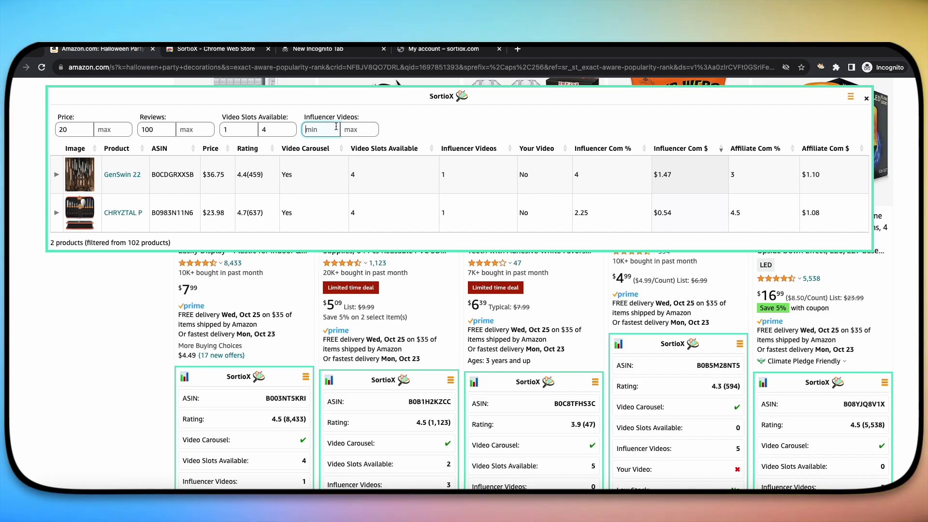
left_click(371, 131)
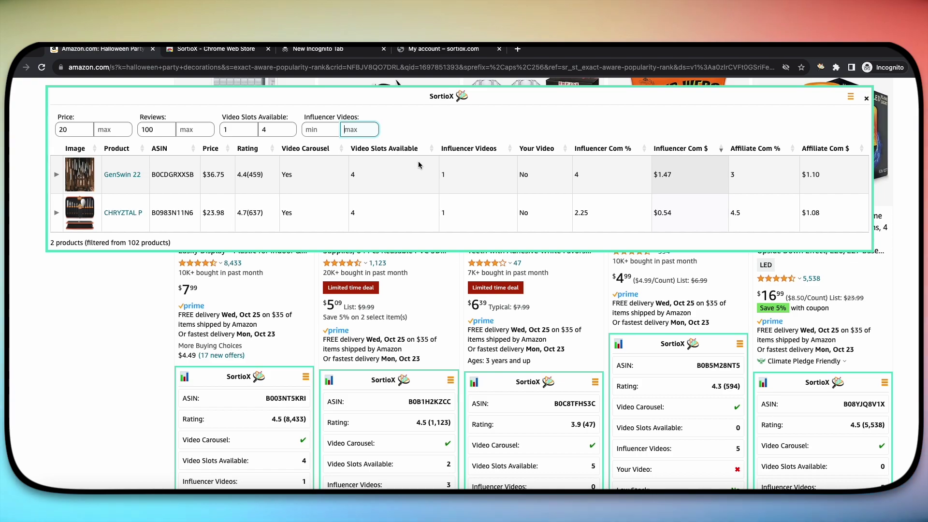
Sort the filtered products by Video Slots Available, lowest first, and return to sorting by Influencer Com $, highest first
left_click(433, 149)
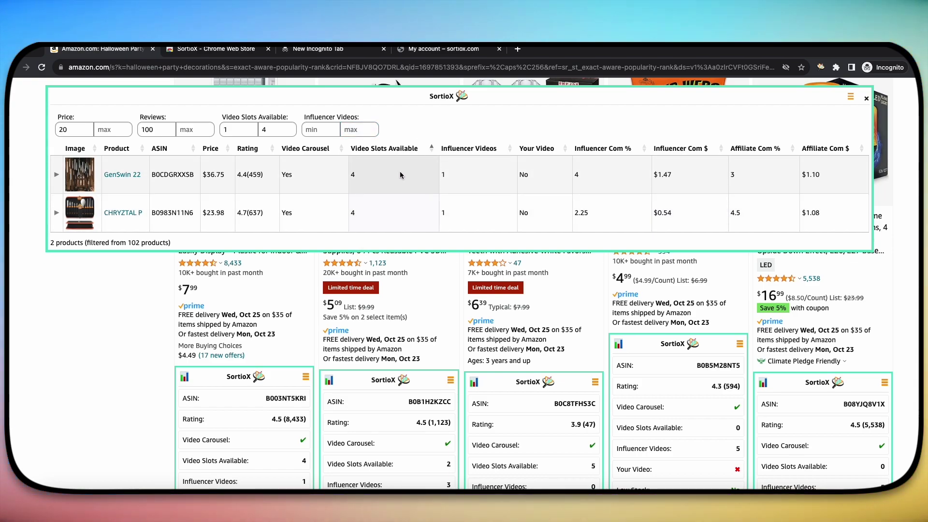
left_click(714, 149)
left_click(722, 149)
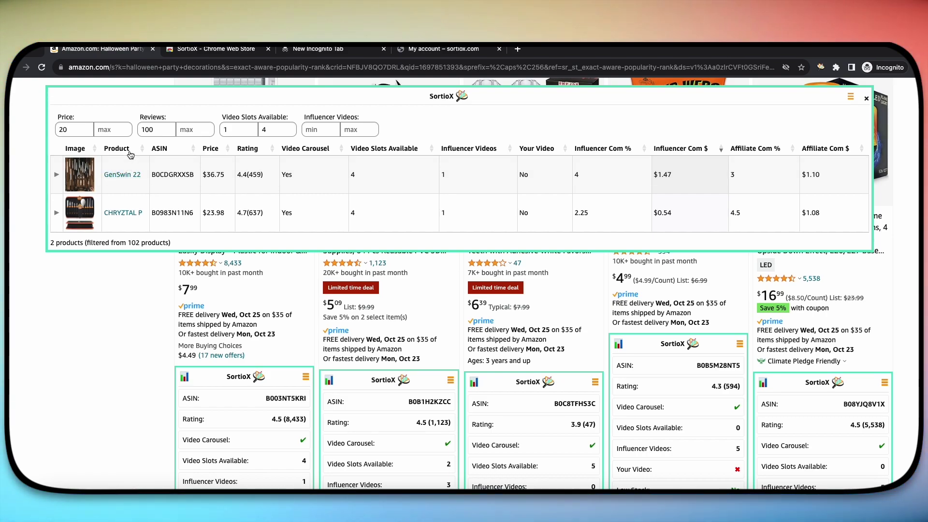
Open the product page of the GenSwin 22 item from the table and examine its SortioX panel
left_click(127, 175)
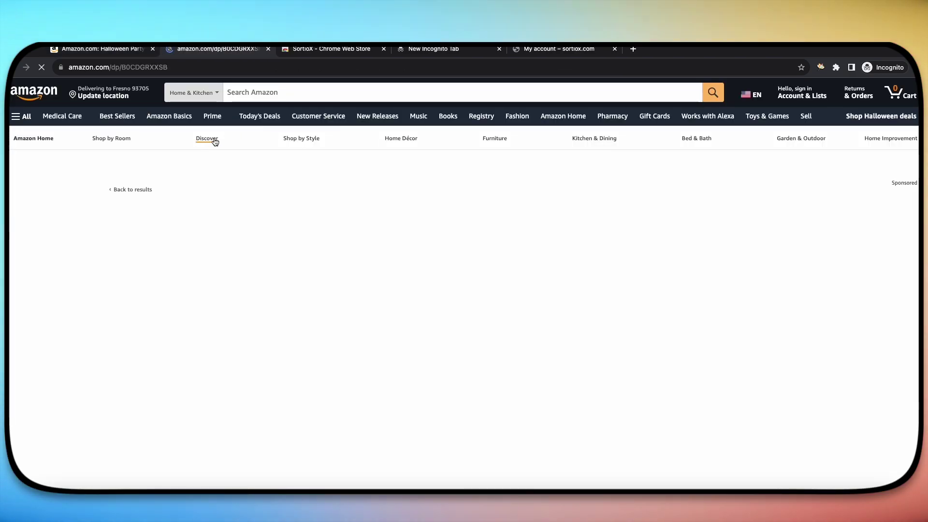
scroll(503, 278, "down", 2)
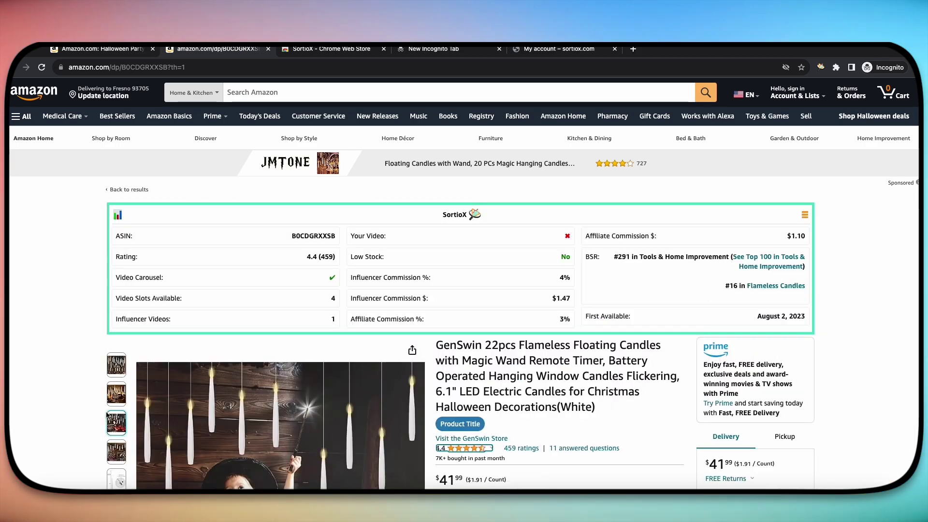
scroll(110, 410, "down", 3)
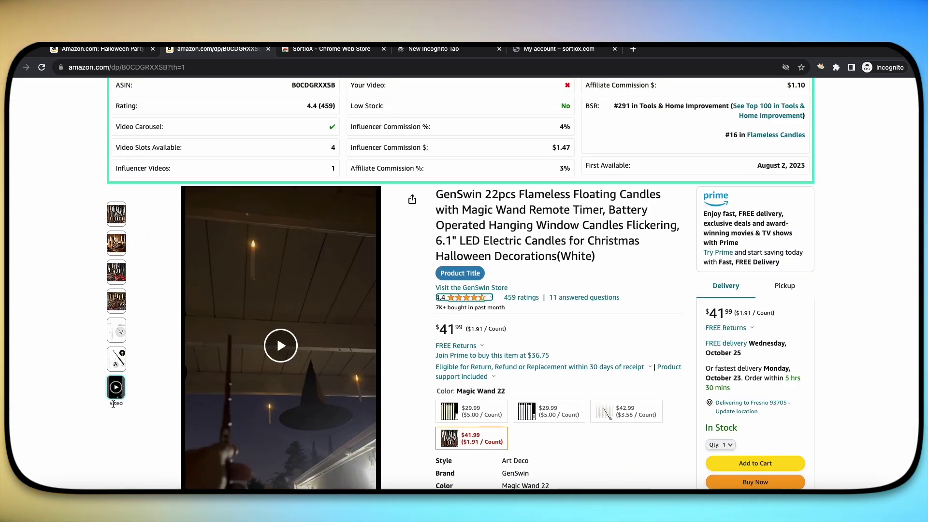
Open the product's video viewer, check the creator's commission label, and close it to review the Video Slots Available value
left_click(113, 404)
scroll(253, 294, "down", 1)
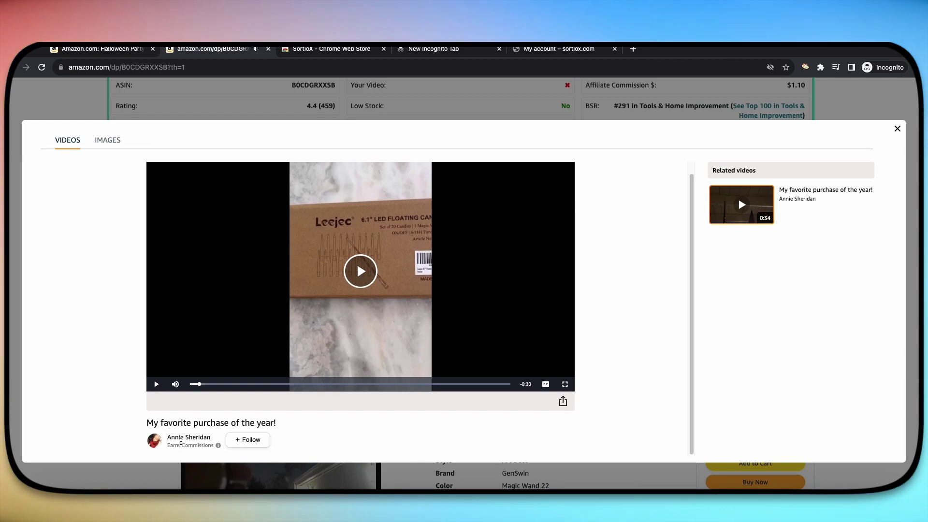
left_click(195, 447)
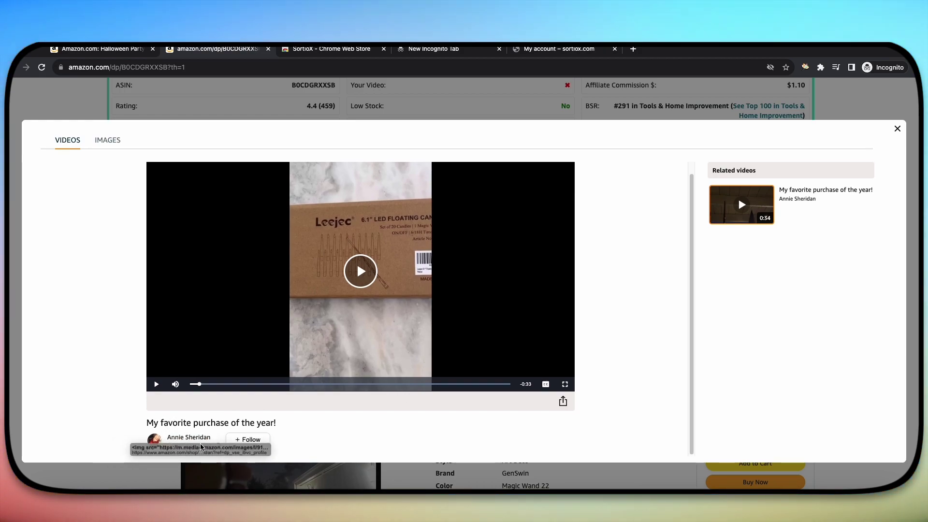
left_click(898, 135)
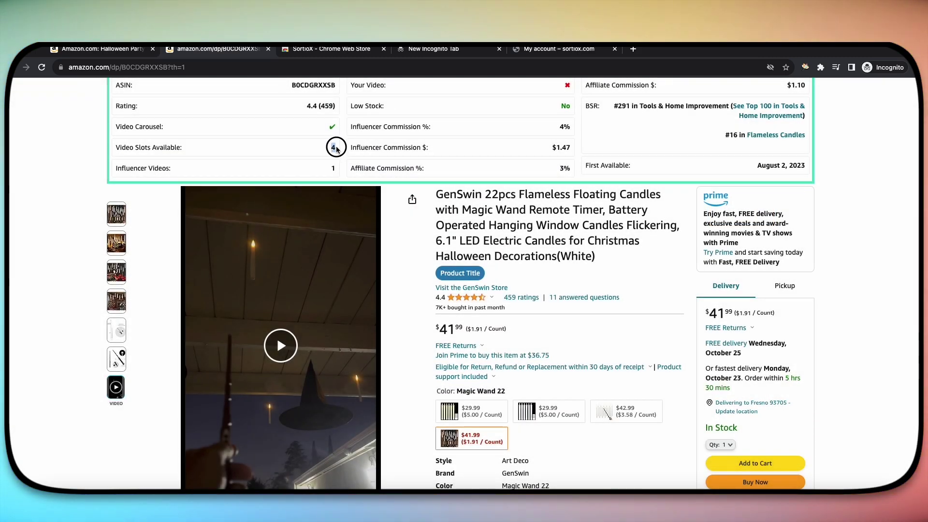
scroll(546, 323, "up", 1)
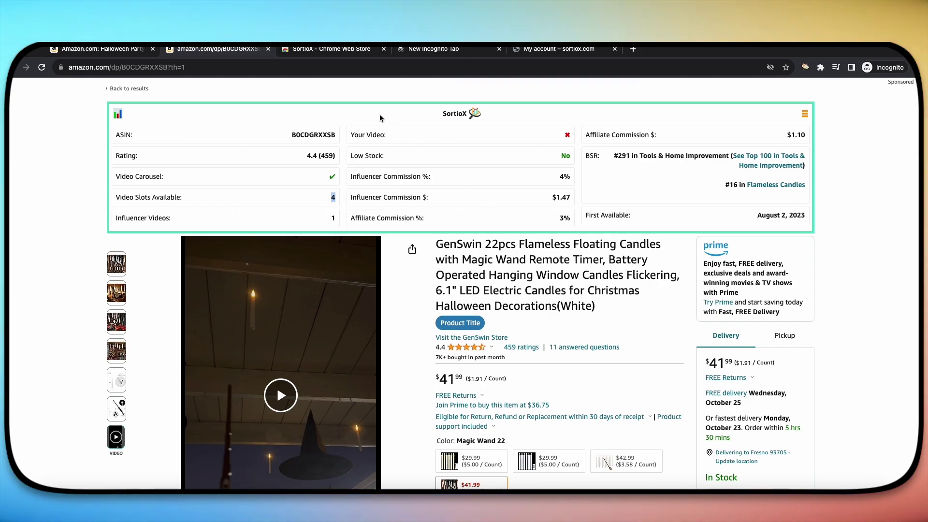
Return to the Halloween search results and set the product table's minimum price filter to 10
left_click(137, 55)
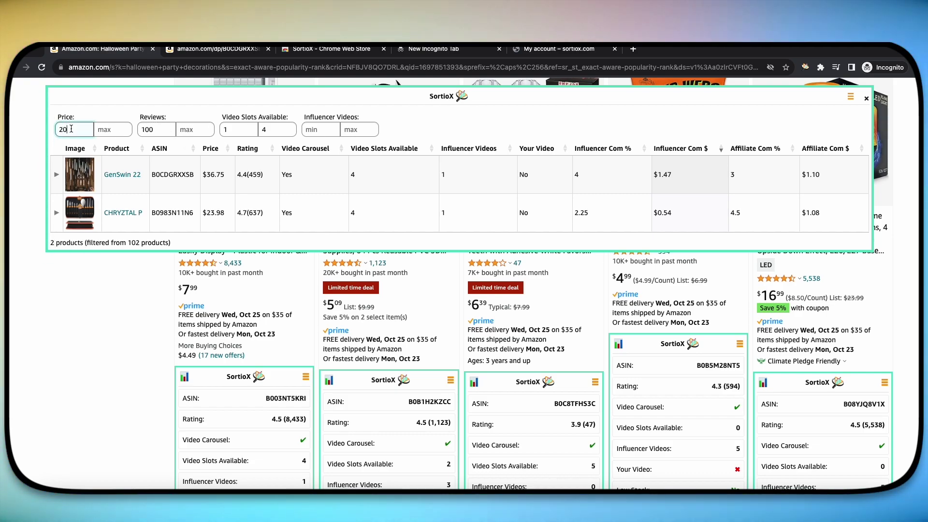
key("BackSpace")
key("BackSpace")
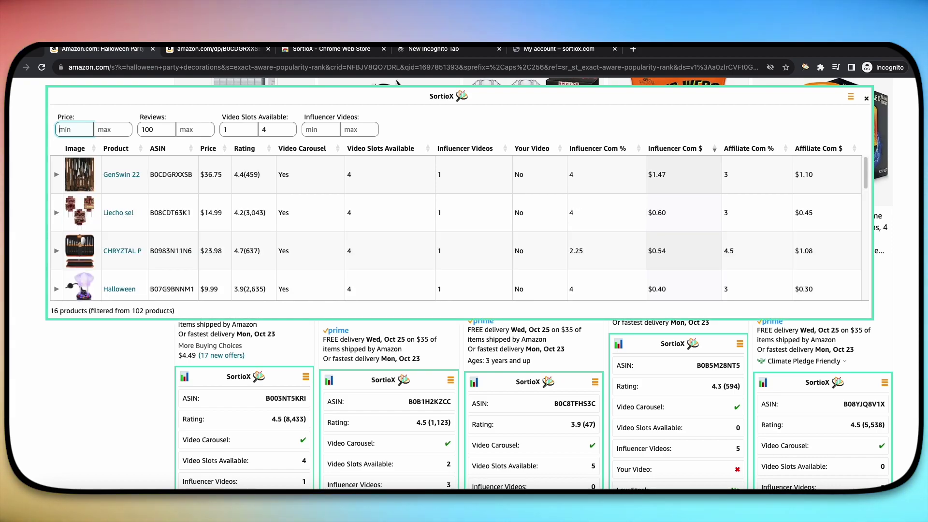
type("10")
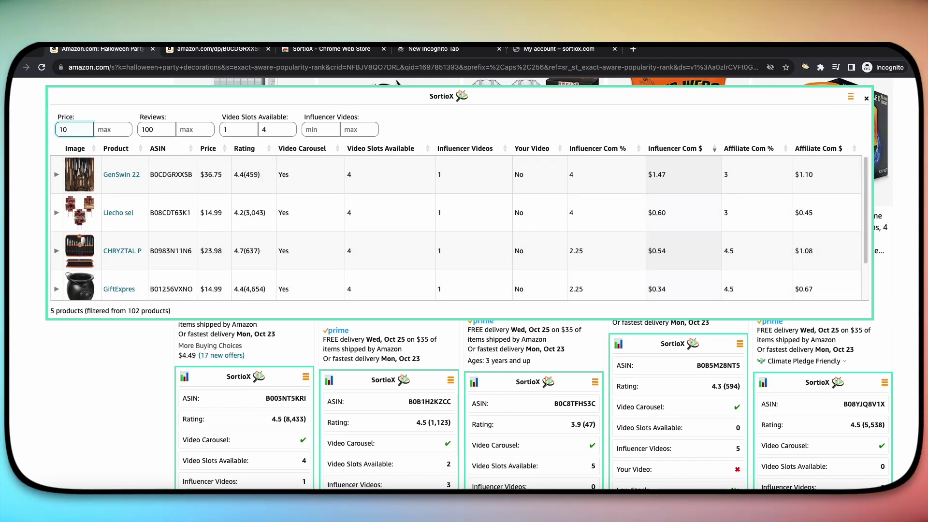
Close the SortioX product table and open the Amazon Best Sellers page
left_click(867, 98)
scroll(690, 239, "down", 8)
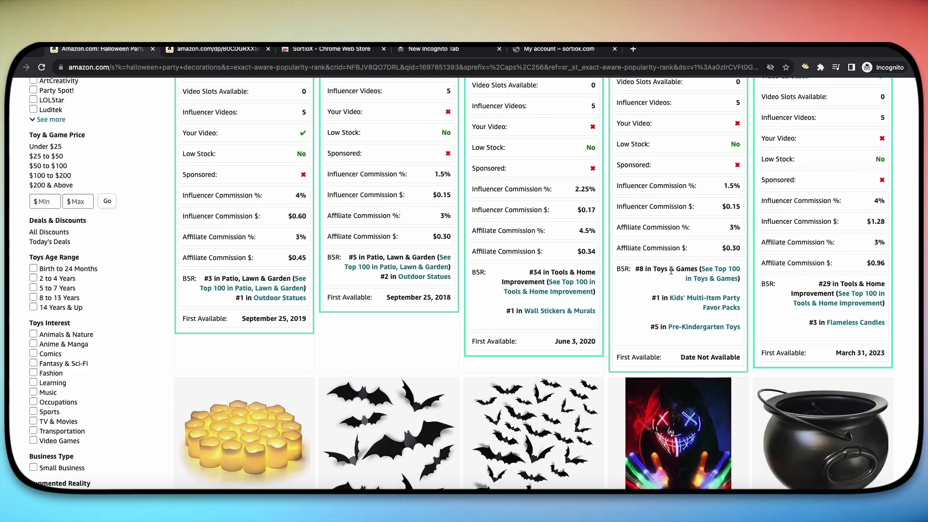
scroll(508, 276, "up", 8)
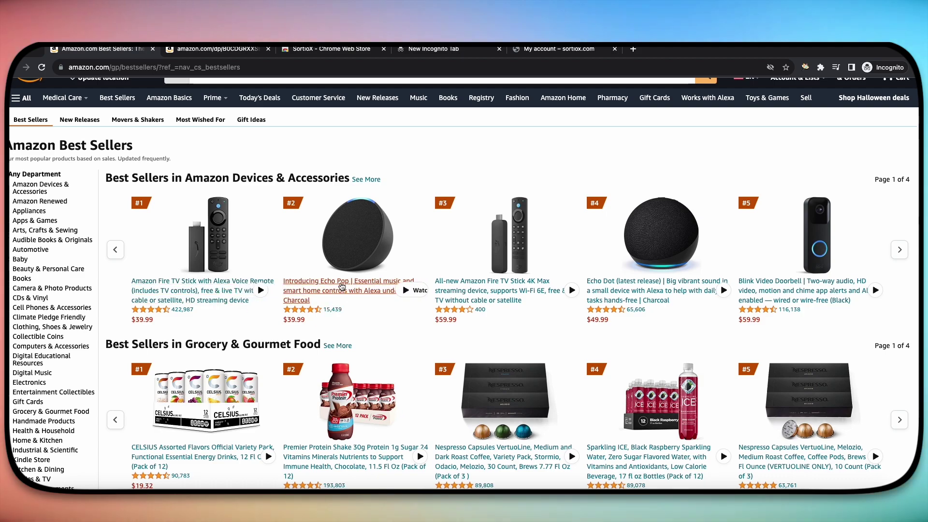
Examine the SortioX panels under the Amazon Devices & Accessories best sellers
scroll(391, 325, "down", 5)
scroll(390, 325, "down", 5)
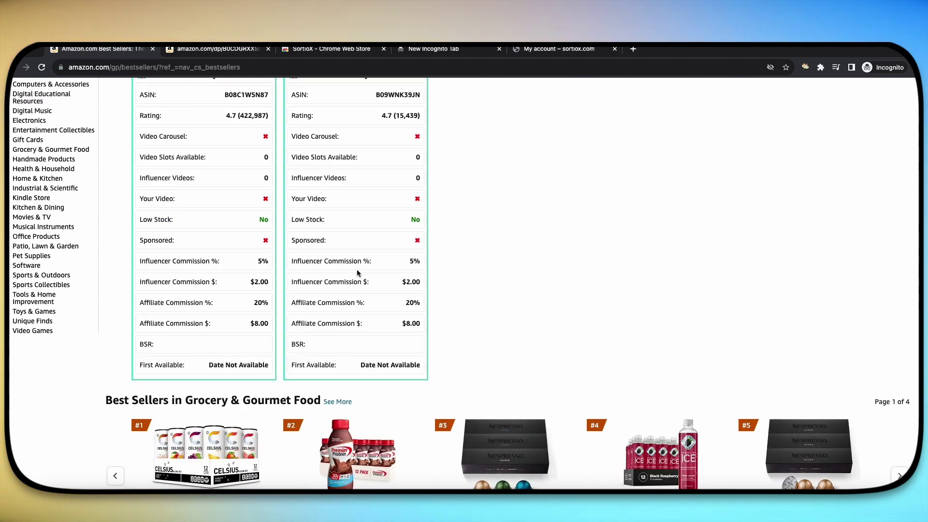
scroll(481, 300, "up", 10)
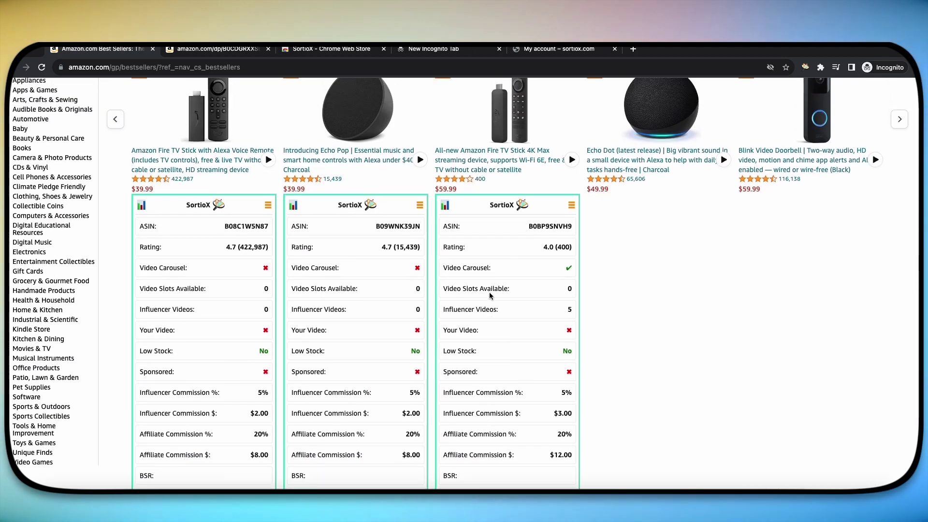
scroll(487, 300, "down", 1)
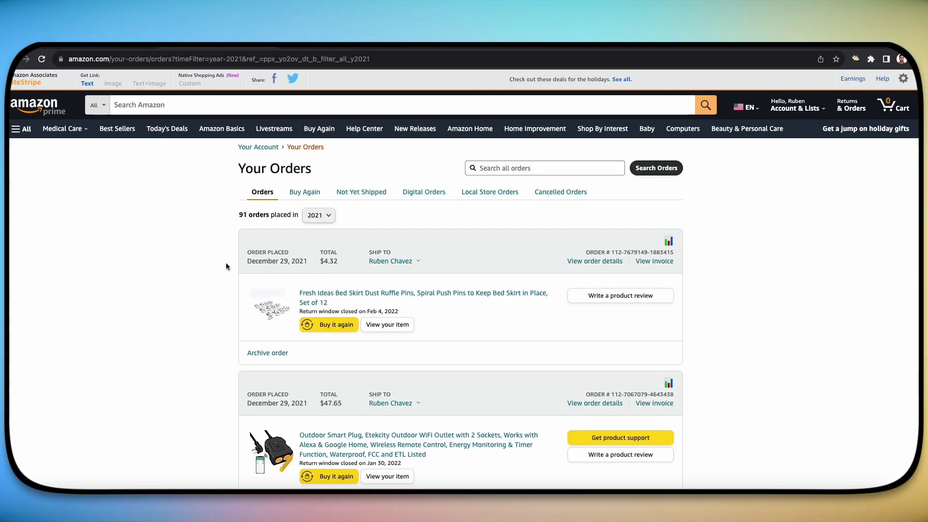
Open the SortioX product table for the 2021 orders, sort it by Video Slots Available in ascending order, and close it
scroll(226, 267, "down", 2)
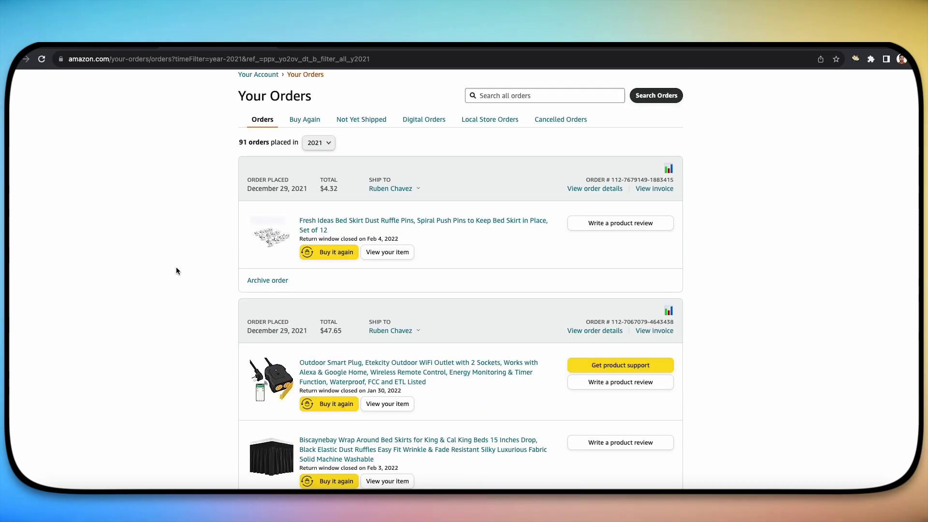
left_click(669, 168)
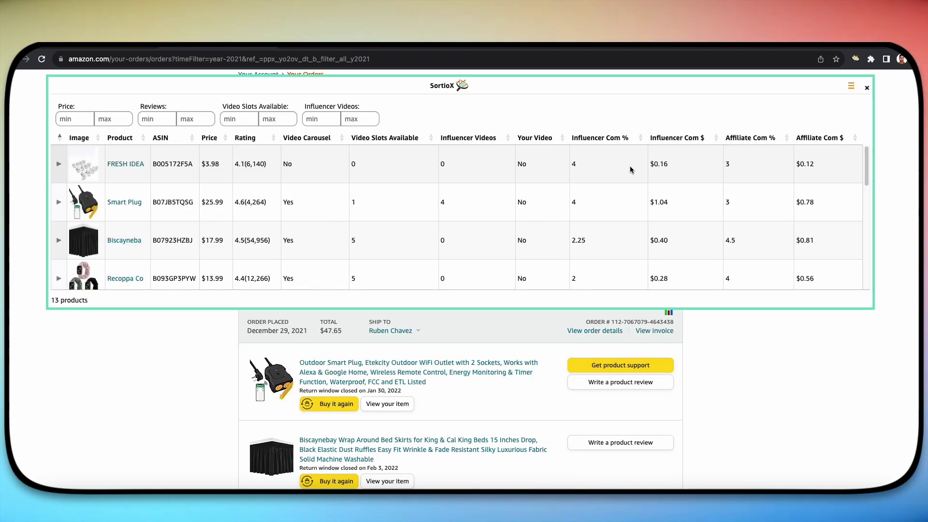
scroll(419, 189, "down", 1)
scroll(419, 189, "up", 1)
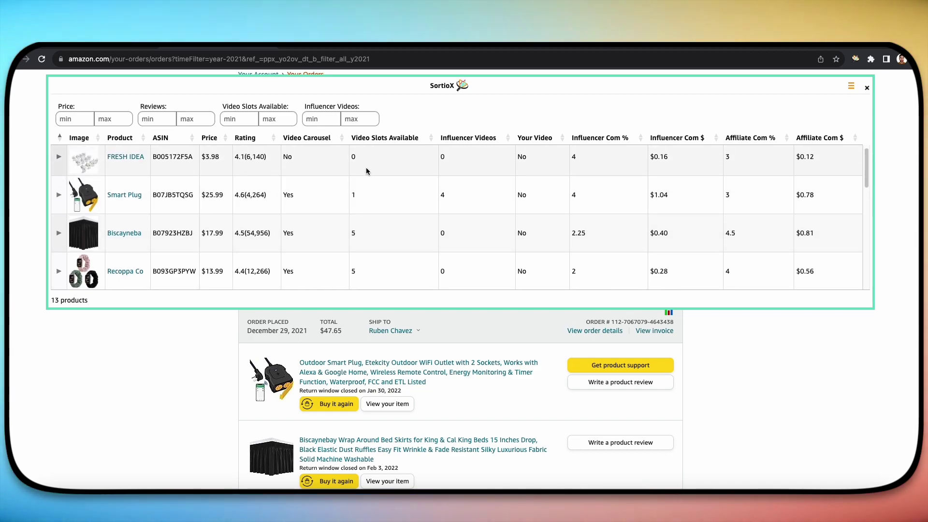
left_click(433, 139)
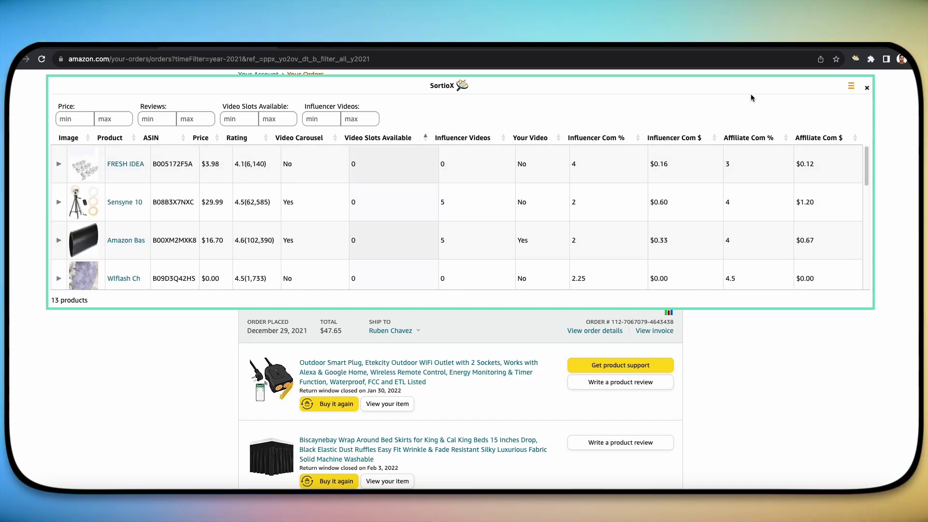
left_click(866, 88)
Look through the products in the 2021 order history and check which time periods the order filter offers
scroll(759, 284, "down", 12)
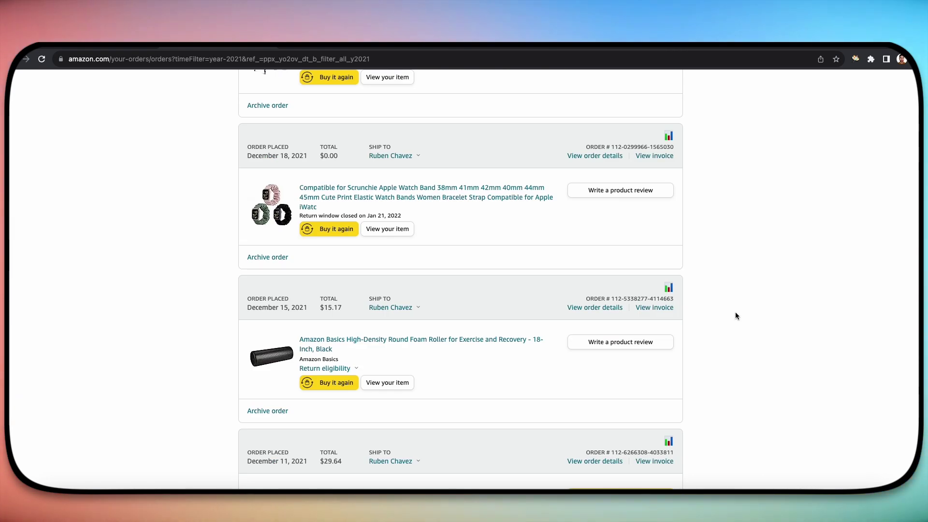
scroll(736, 315, "down", 4)
scroll(532, 261, "up", 15)
left_click(312, 214)
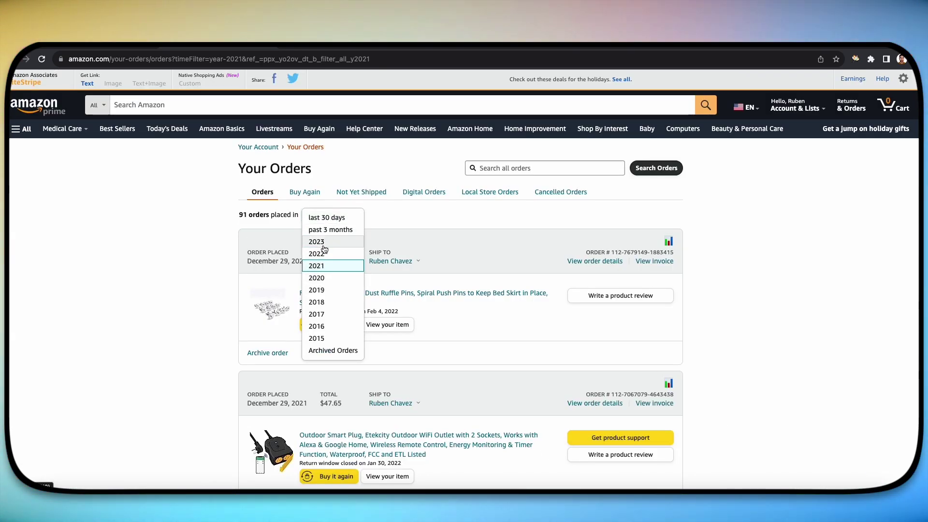
left_click(402, 222)
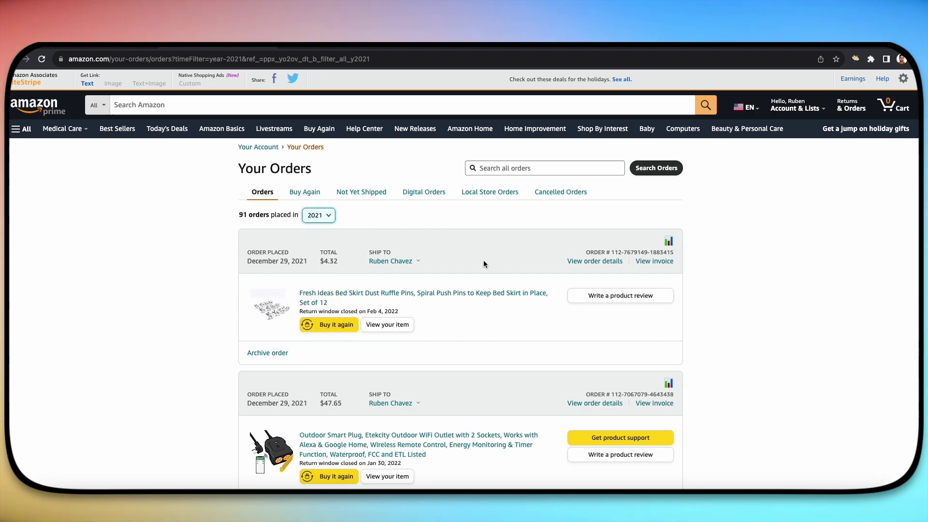
Reopen the orders' product table, check the Amazon Basics item's Your Video value, and sort by Influencer Videos in ascending order
left_click(669, 240)
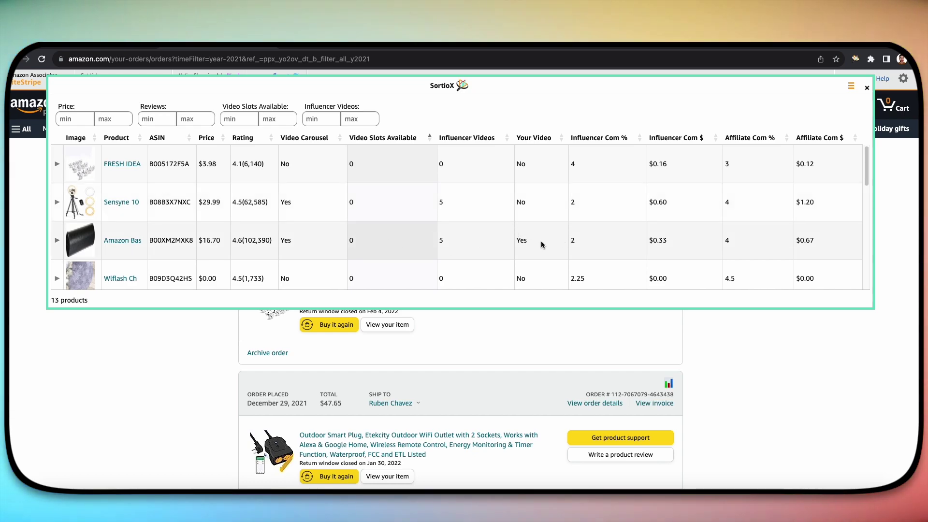
left_click(525, 239)
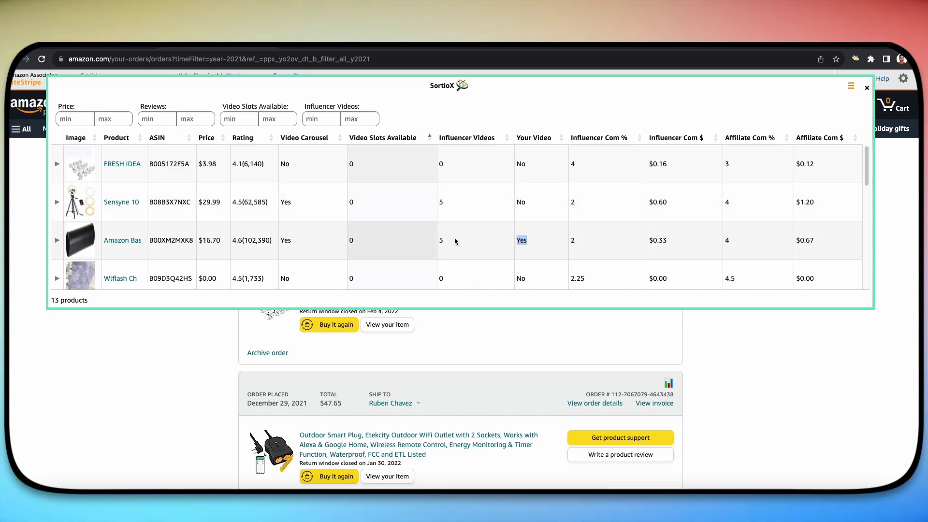
left_click(505, 139)
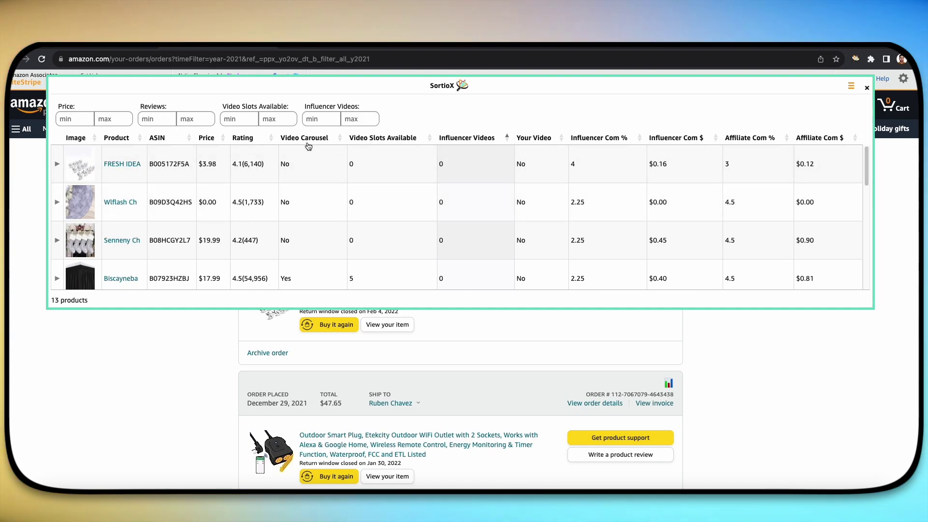
left_click(867, 88)
Examine the SortioX panels across the departments on the Amazon Best Sellers page, including Office Products and Clothing, Shoes & Jewelry
scroll(749, 248, "down", 3)
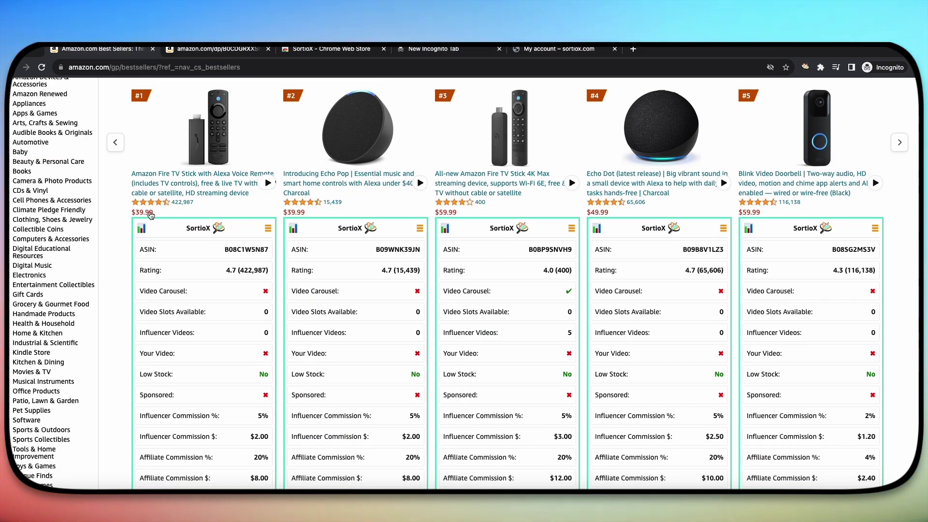
left_click(142, 229)
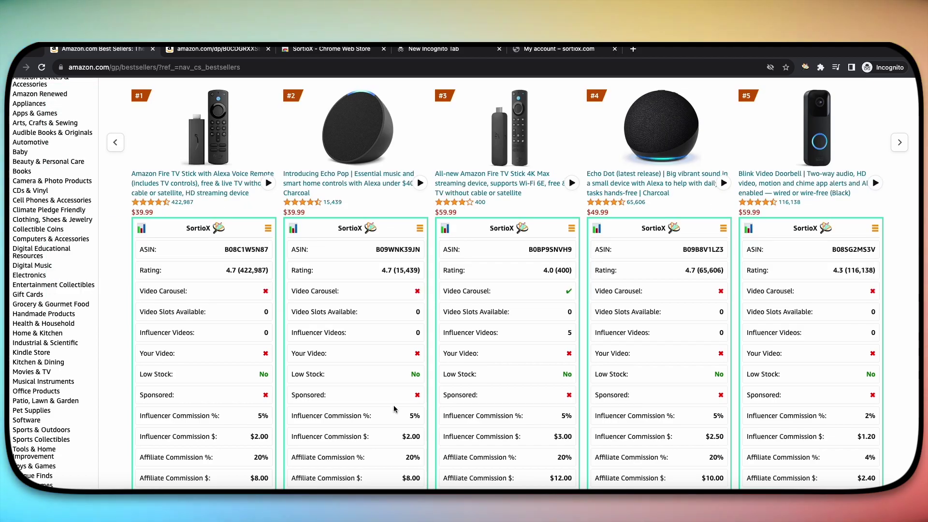
scroll(394, 409, "down", 20)
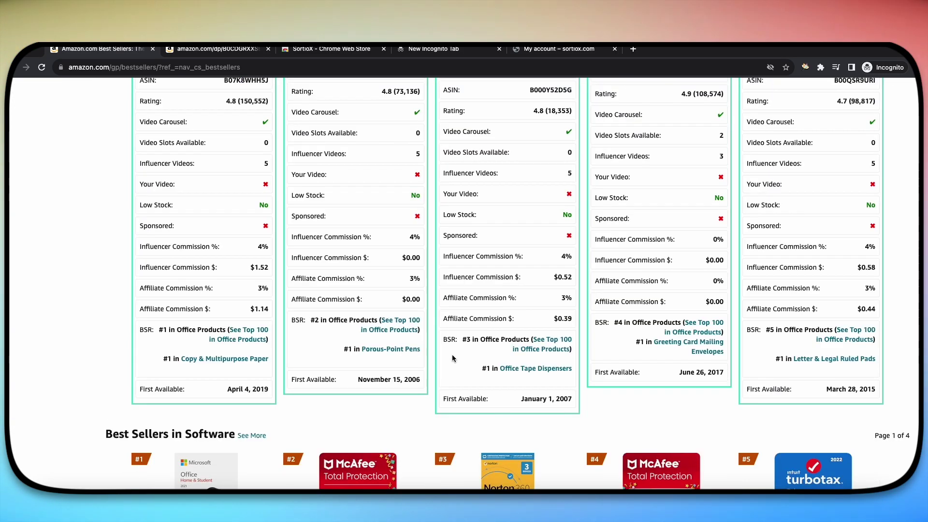
scroll(453, 341, "up", 8)
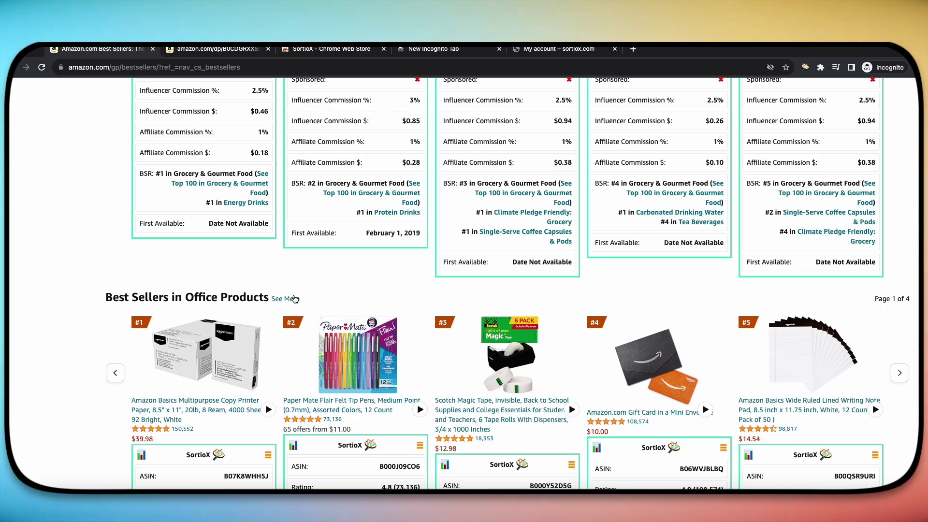
scroll(294, 299, "up", 20)
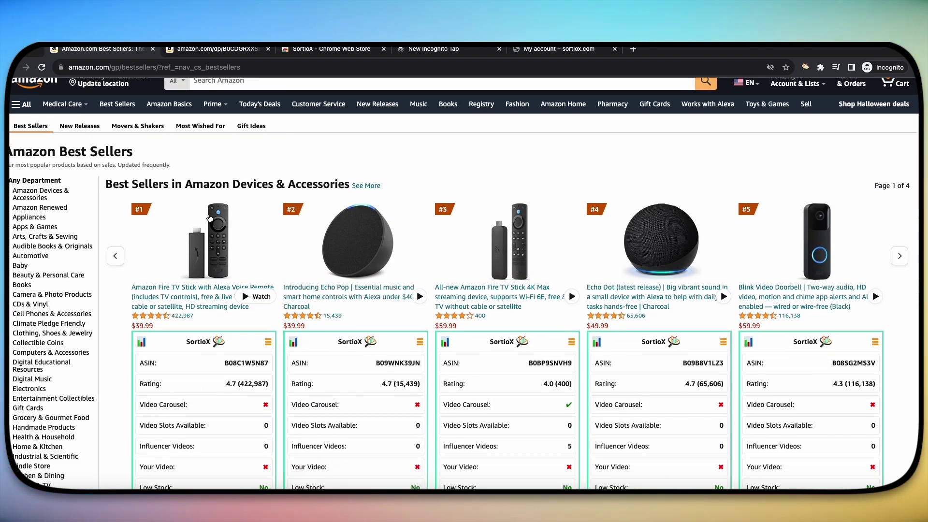
scroll(209, 218, "down", 20)
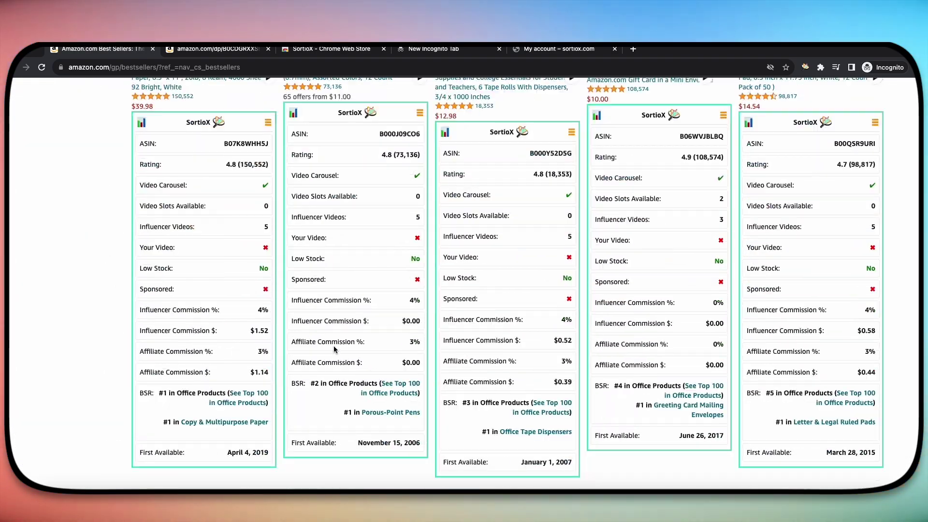
scroll(335, 349, "down", 15)
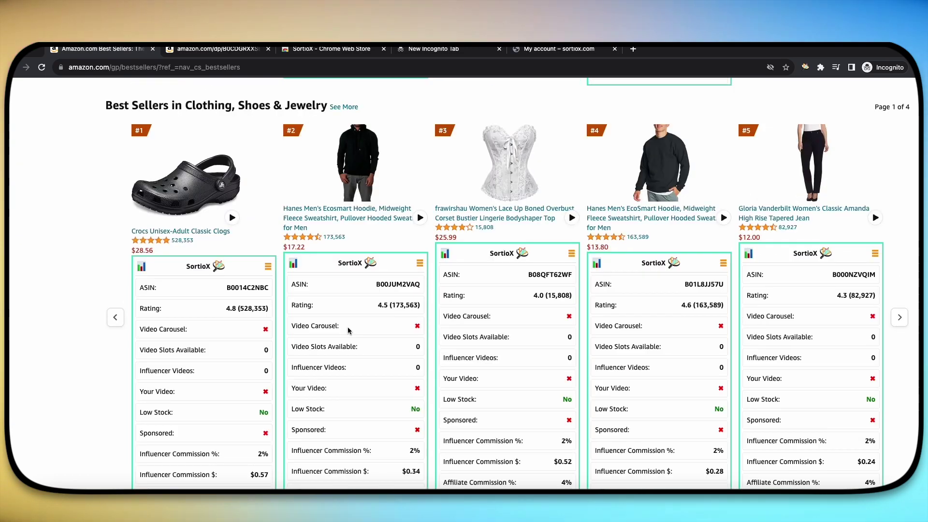
scroll(348, 327, "down", 15)
scroll(379, 339, "up", 20)
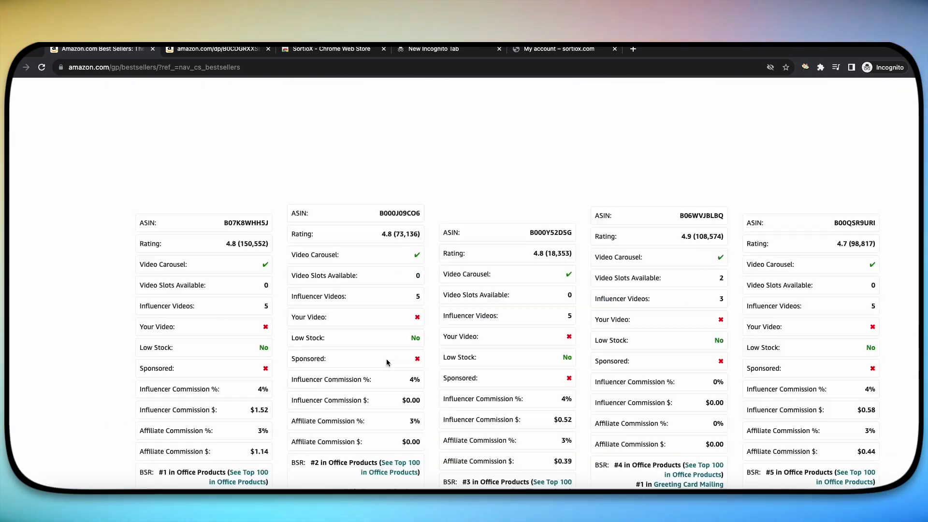
scroll(387, 359, "up", 20)
scroll(386, 359, "down", 4)
scroll(387, 359, "up", 3)
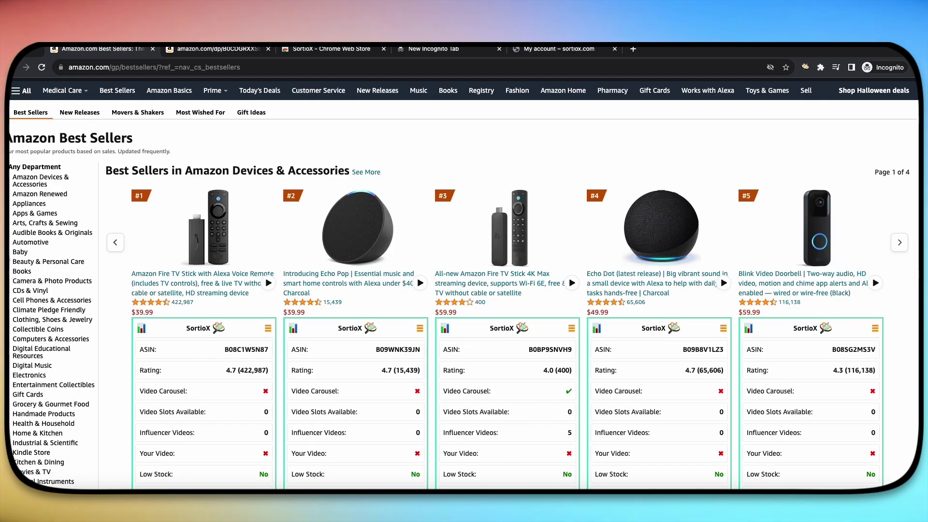
Open the Home & Kitchen department's best sellers and bring up the SortioX panels under its first products
scroll(30, 387, "down", 1)
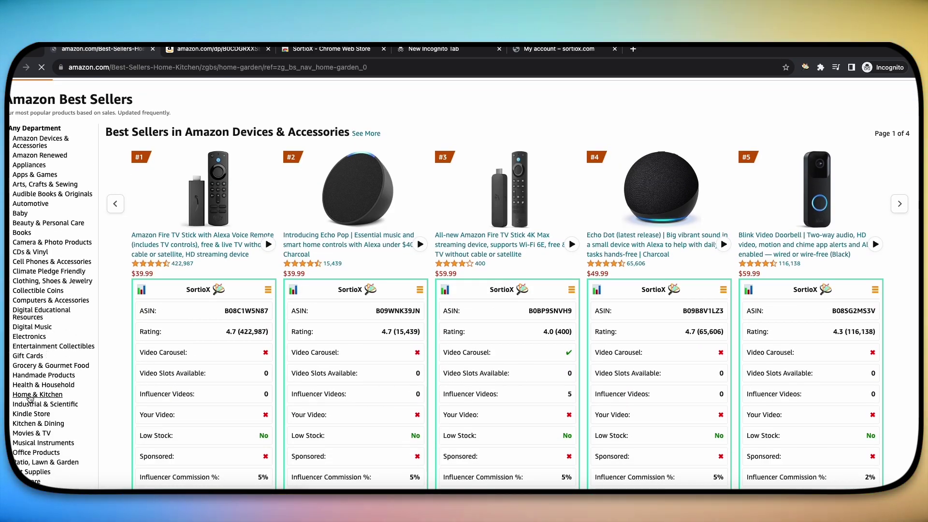
scroll(478, 204, "down", 3)
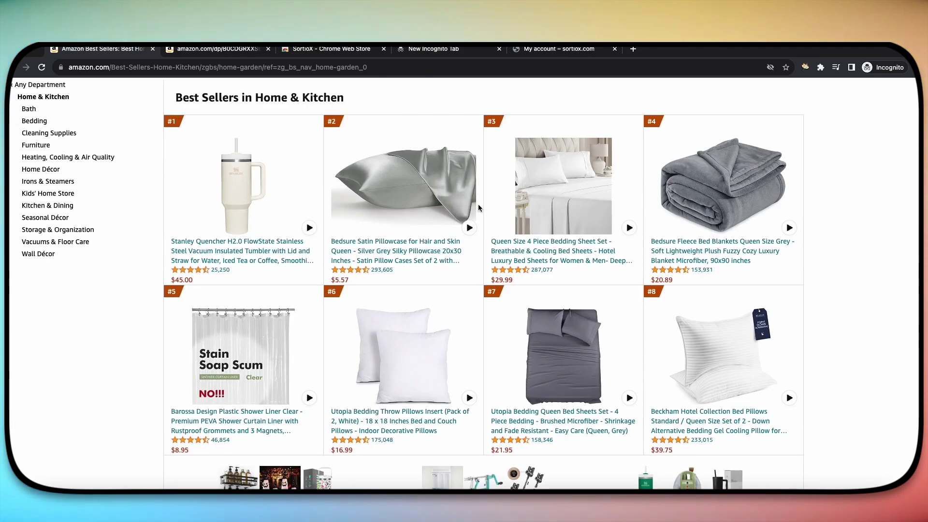
scroll(478, 204, "up", 3)
scroll(610, 247, "down", 1)
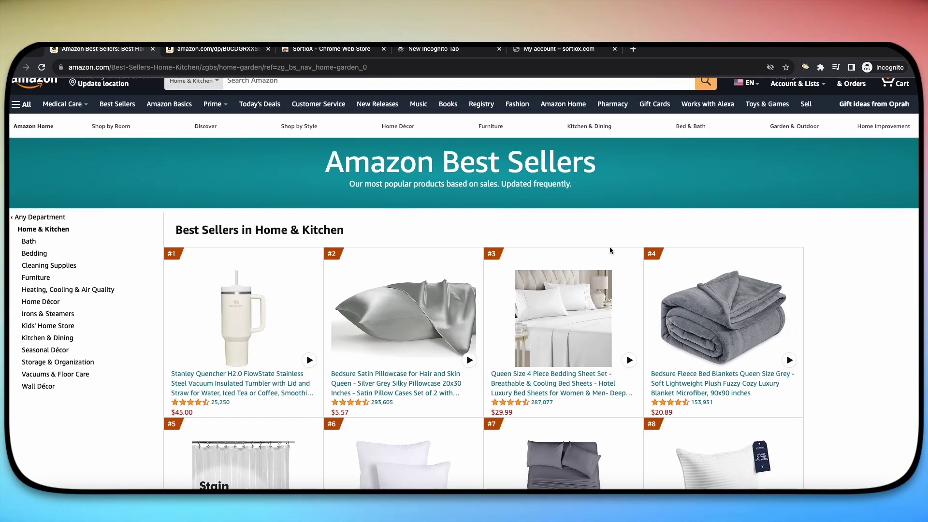
scroll(610, 248, "down", 2)
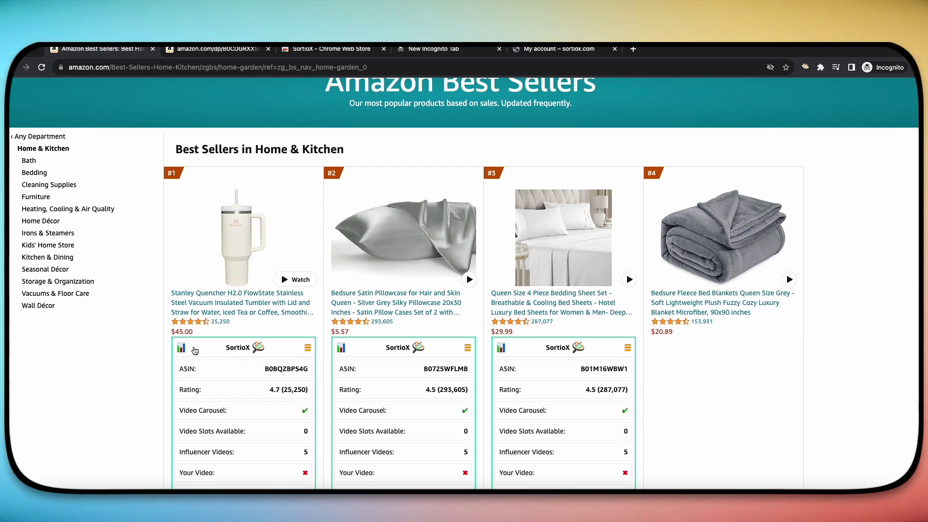
Hide the Affiliate Commission % and Affiliate Commission $ columns in the Home & Kitchen product table, and show both again
left_click(181, 348)
left_click(853, 95)
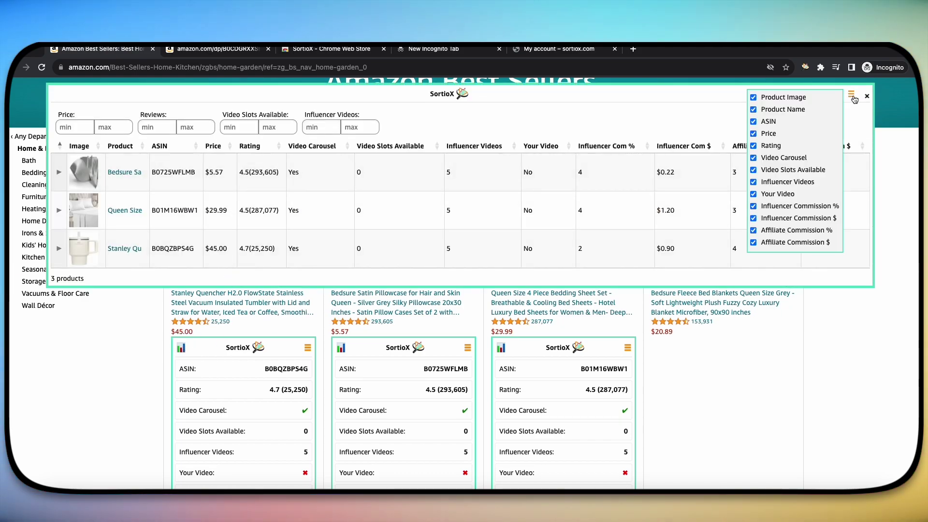
left_click(753, 231)
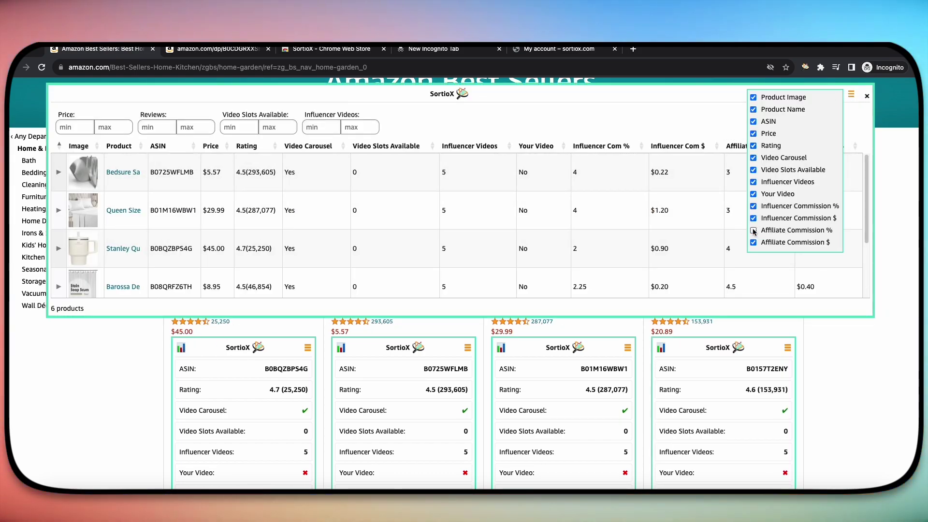
left_click(753, 242)
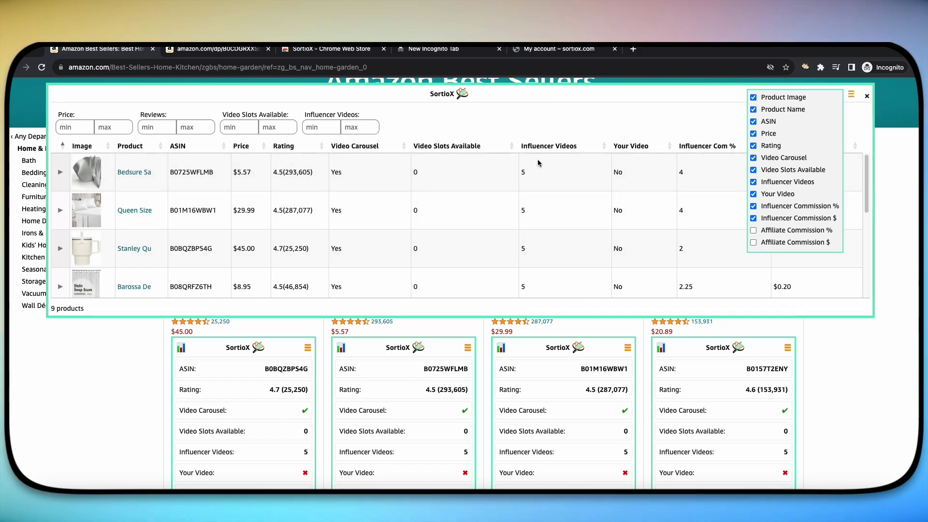
left_click(753, 230)
left_click(753, 243)
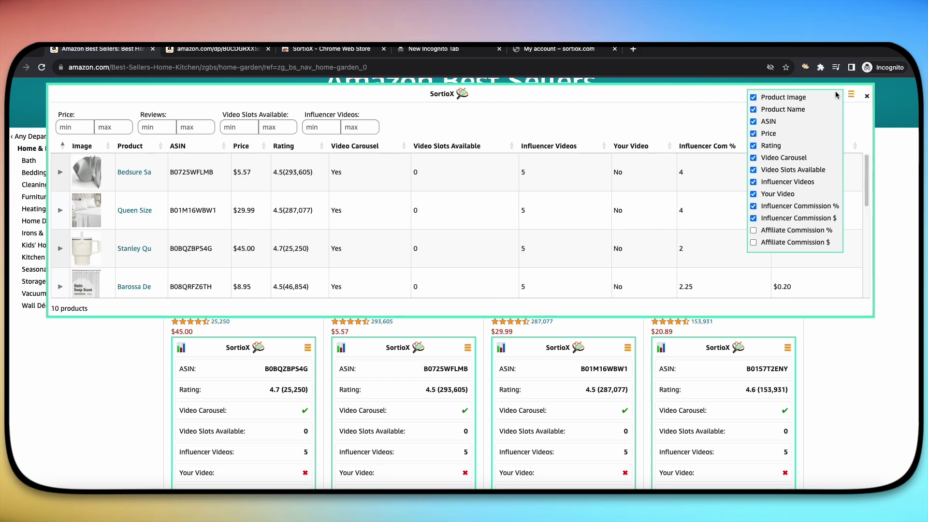
Switch to the GenSwin floating candles product page and examine its SortioX panel
left_click(243, 51)
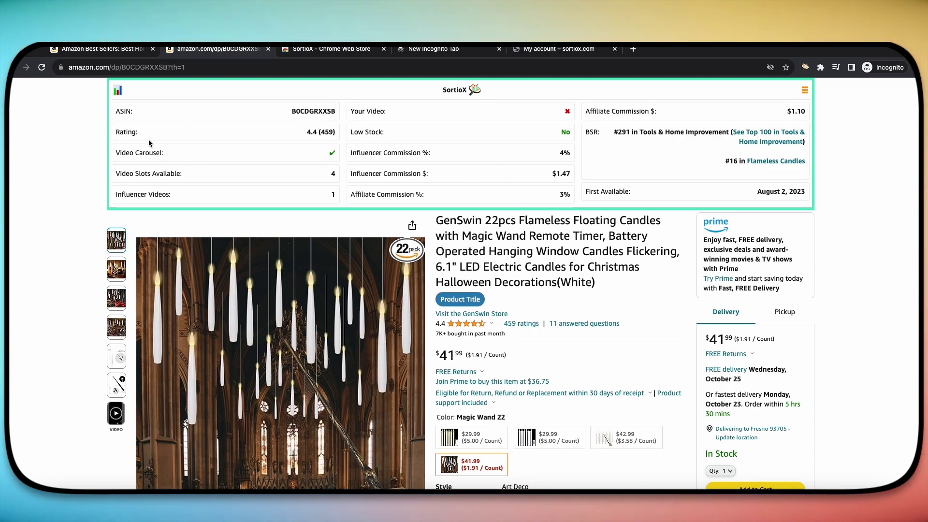
scroll(149, 143, "up", 1)
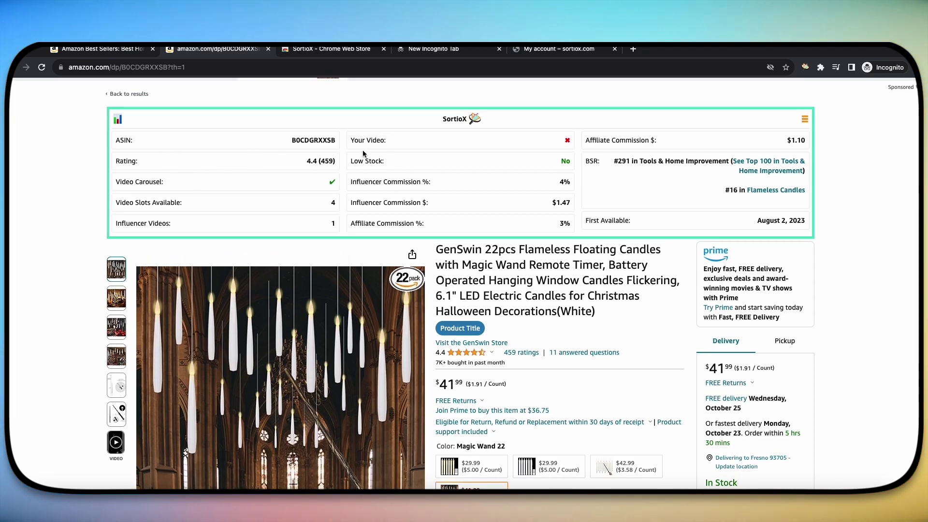
scroll(363, 154, "up", 4)
scroll(477, 216, "down", 4)
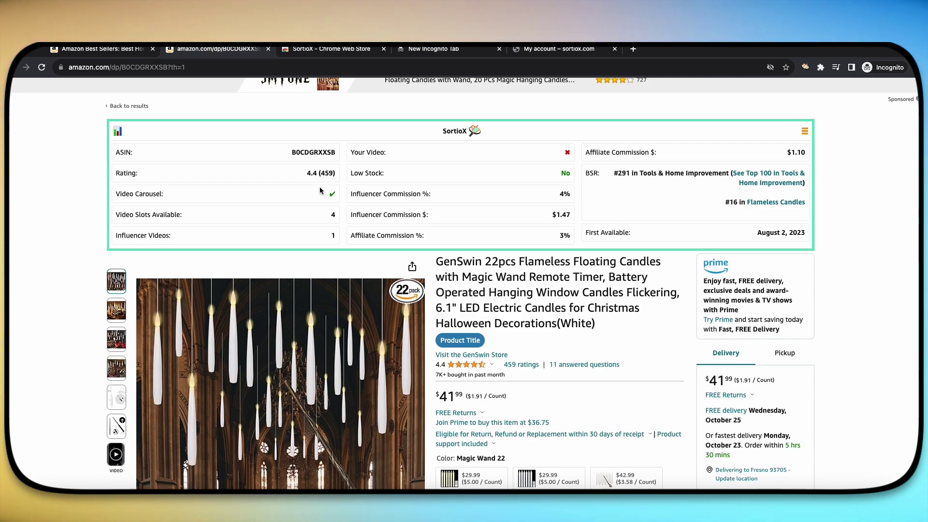
Return to the Home & Kitchen best sellers, close the product table, and examine the SortioX panels of the top products
left_click(135, 54)
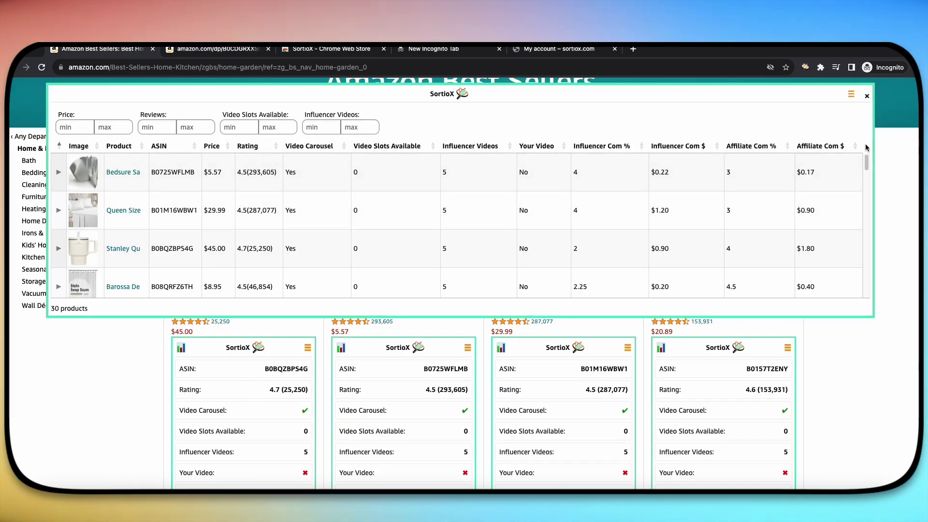
left_click(867, 97)
scroll(290, 290, "down", 5)
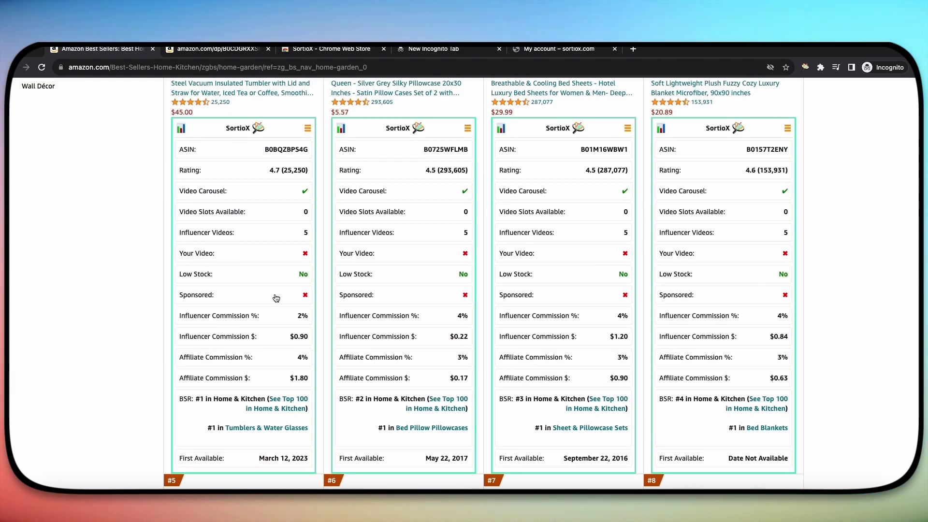
Return to the GenSwin floating candles product page and examine the SortioX panels under its recommended and related products
key("ctrl+Tab")
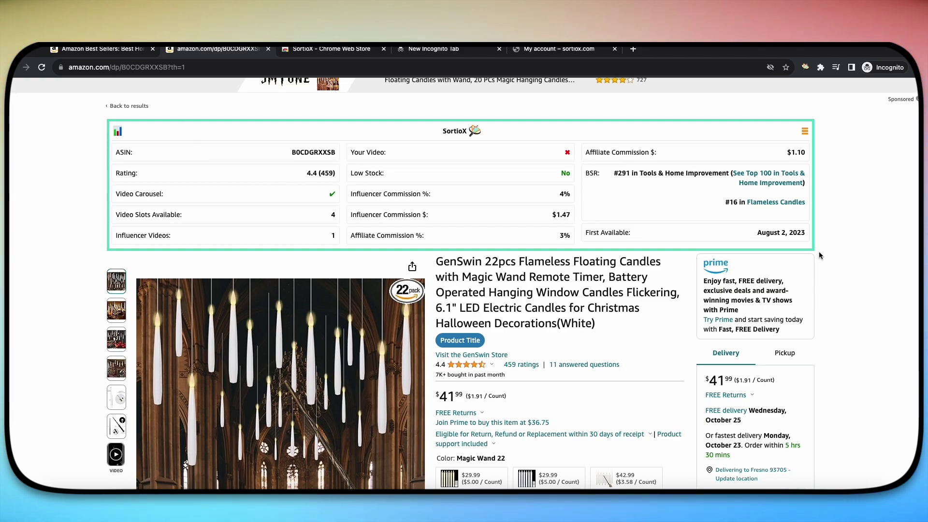
left_click(132, 55)
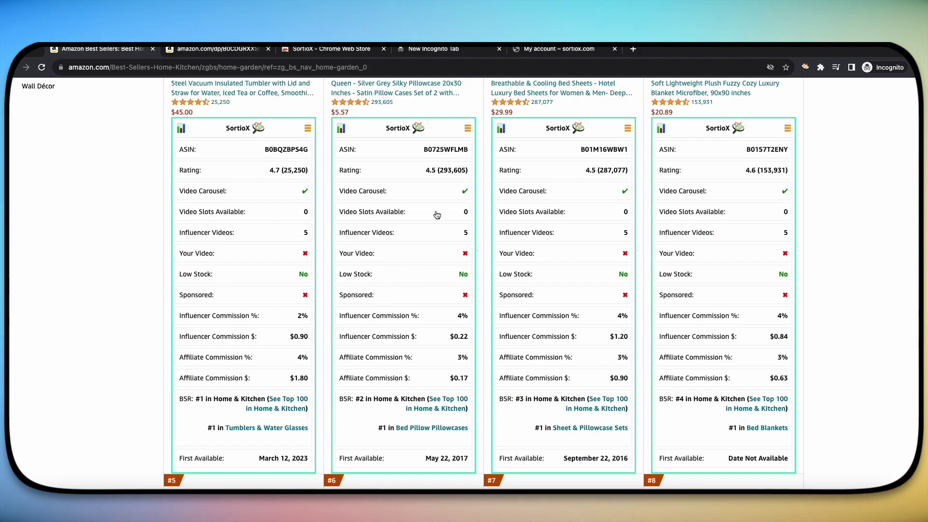
left_click(247, 57)
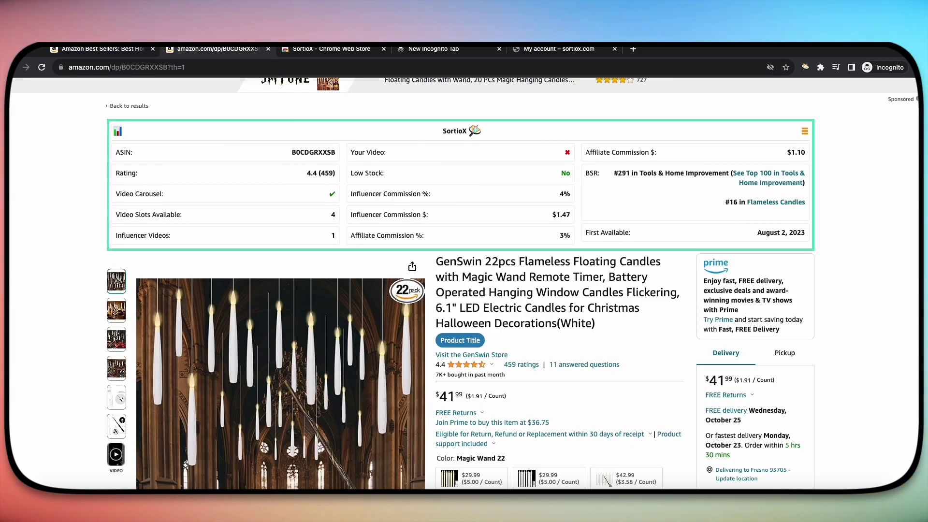
scroll(649, 324, "down", 2)
scroll(649, 324, "down", 15)
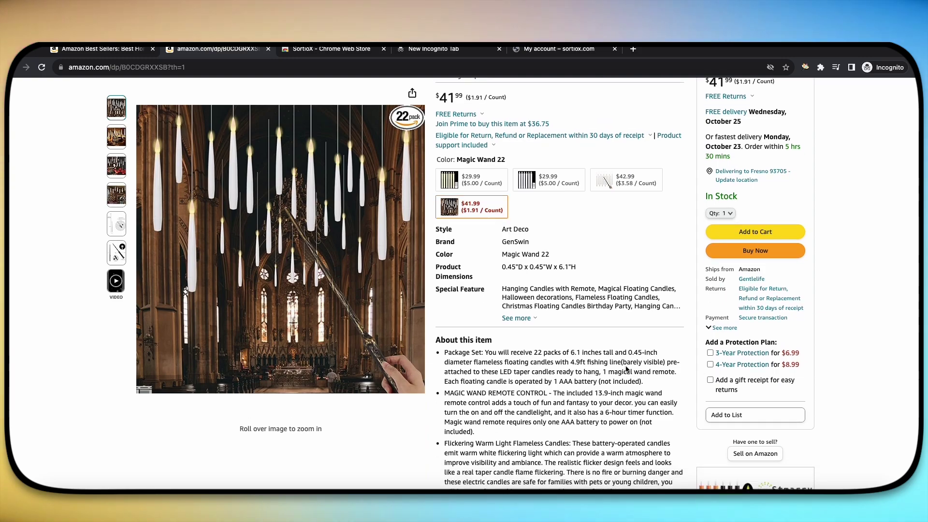
scroll(648, 382, "down", 5)
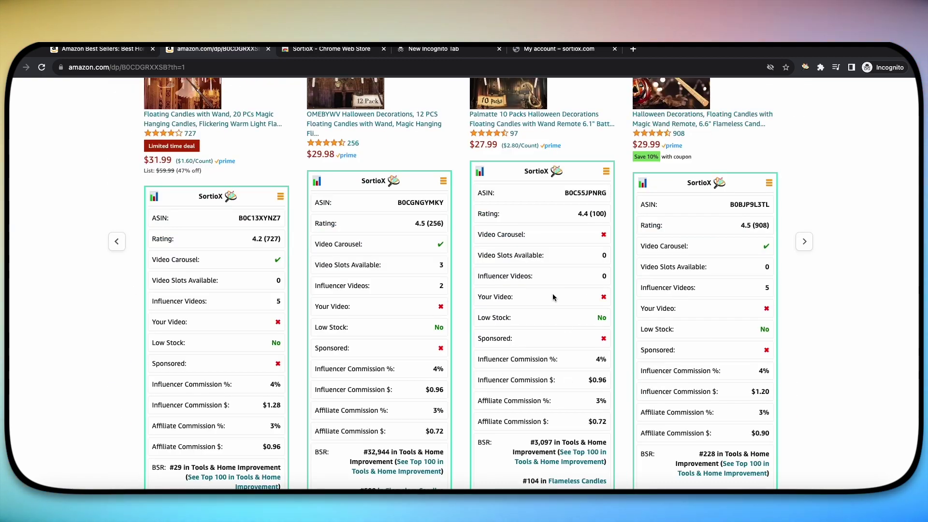
scroll(554, 297, "up", 4)
scroll(443, 408, "down", 1)
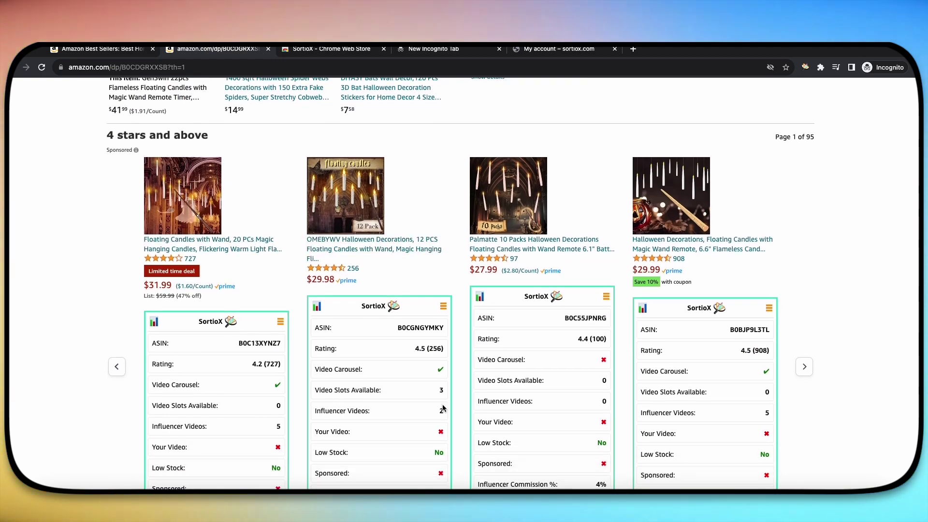
scroll(443, 408, "down", 10)
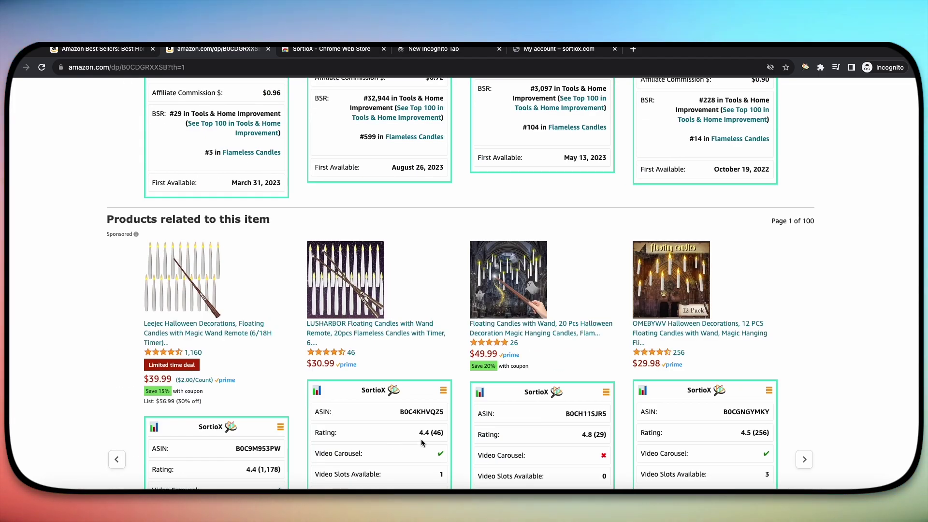
scroll(422, 441, "down", 20)
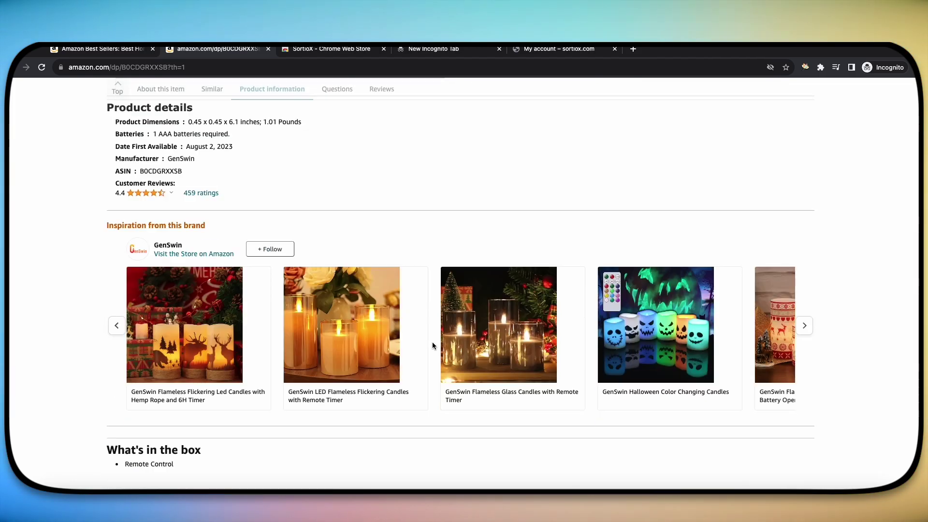
scroll(432, 341, "up", 15)
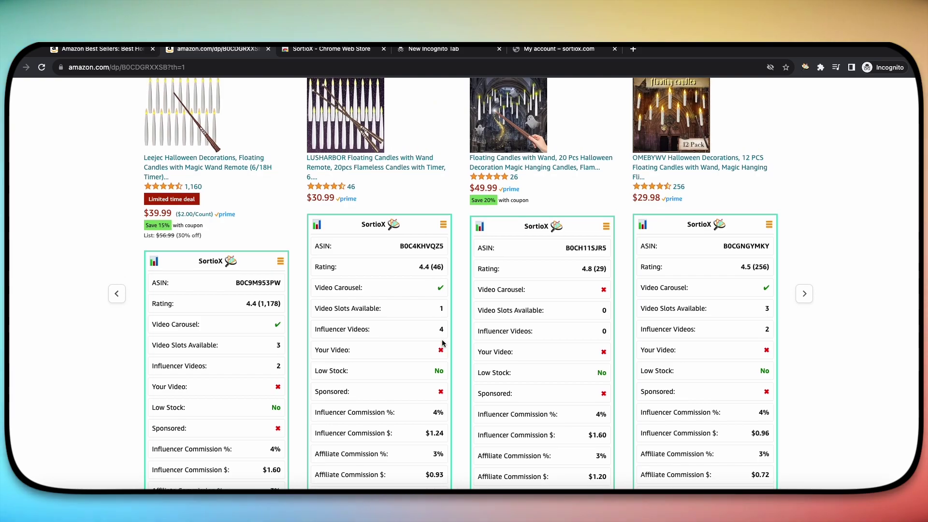
scroll(443, 343, "up", 10)
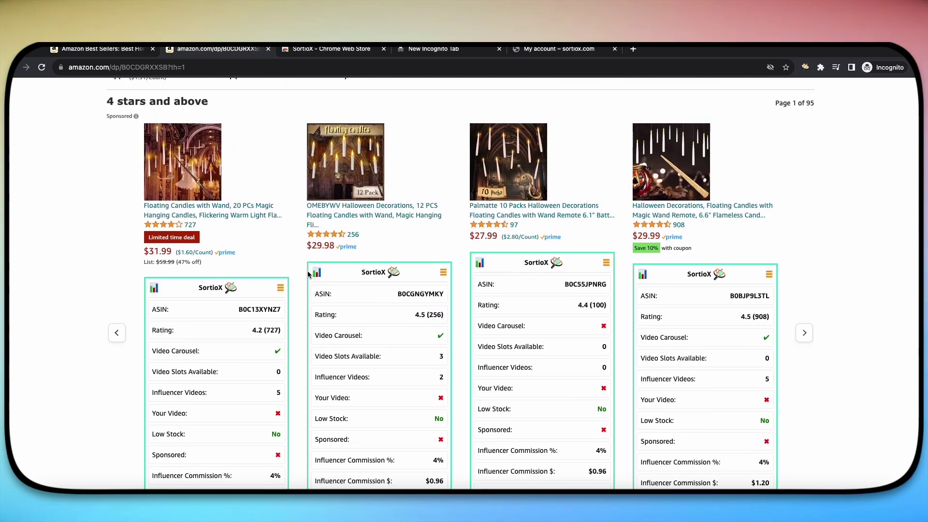
Open the SortioX product table for the candles page, look through its products, and close the table
left_click(315, 275)
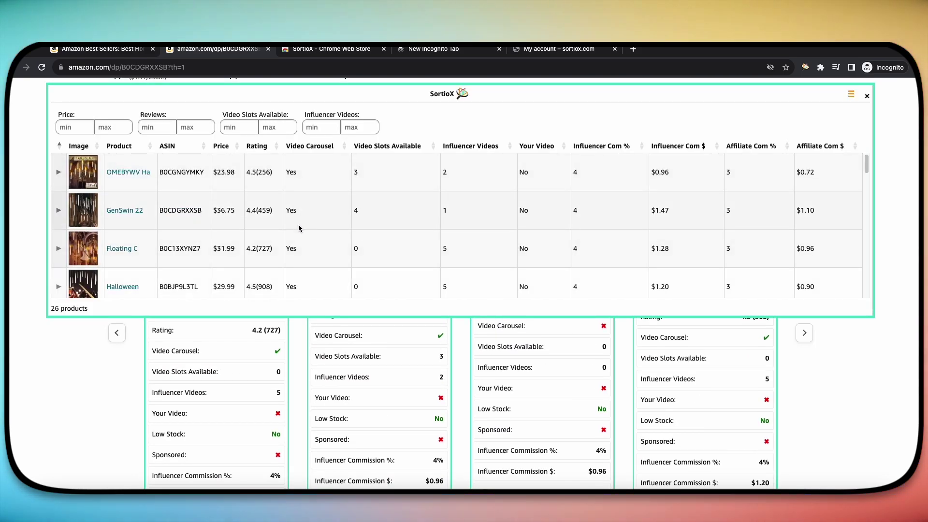
scroll(298, 224, "down", 3)
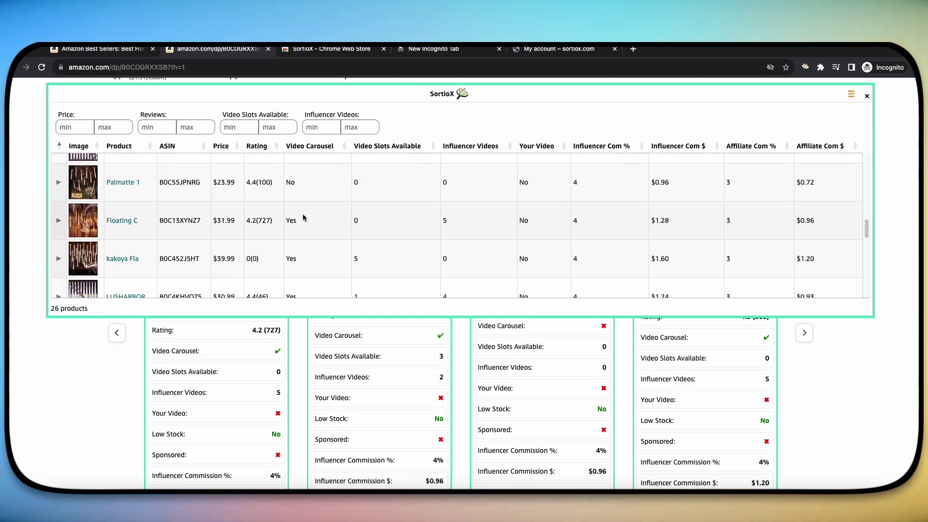
scroll(399, 204, "up", 3)
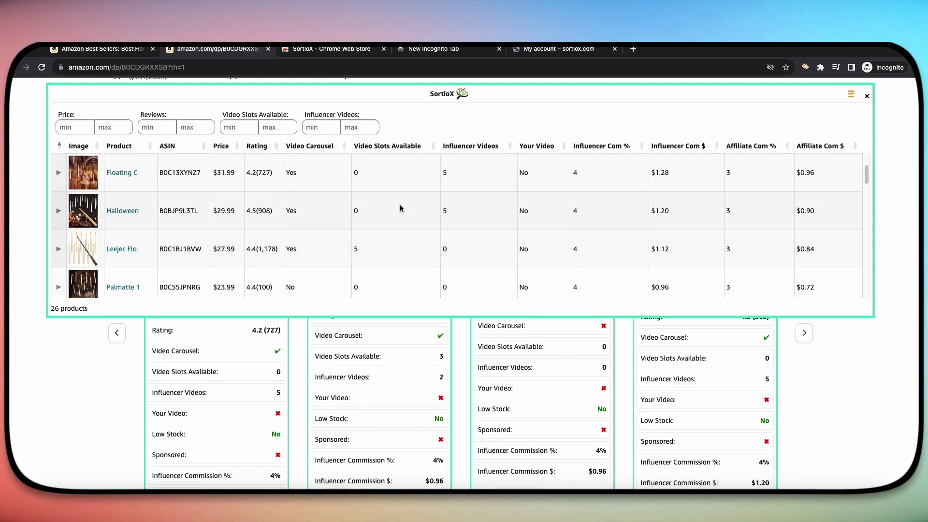
scroll(572, 208, "up", 2)
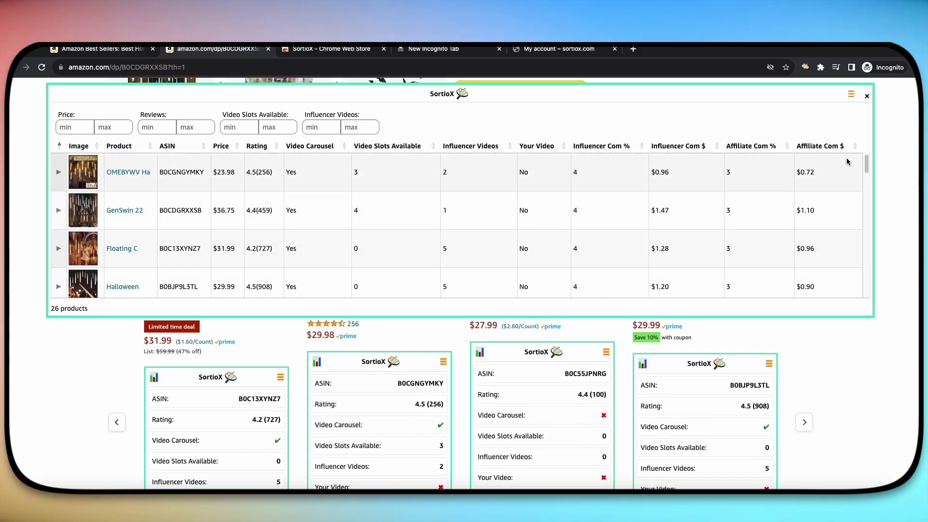
left_click(867, 96)
scroll(388, 331, "up", 10)
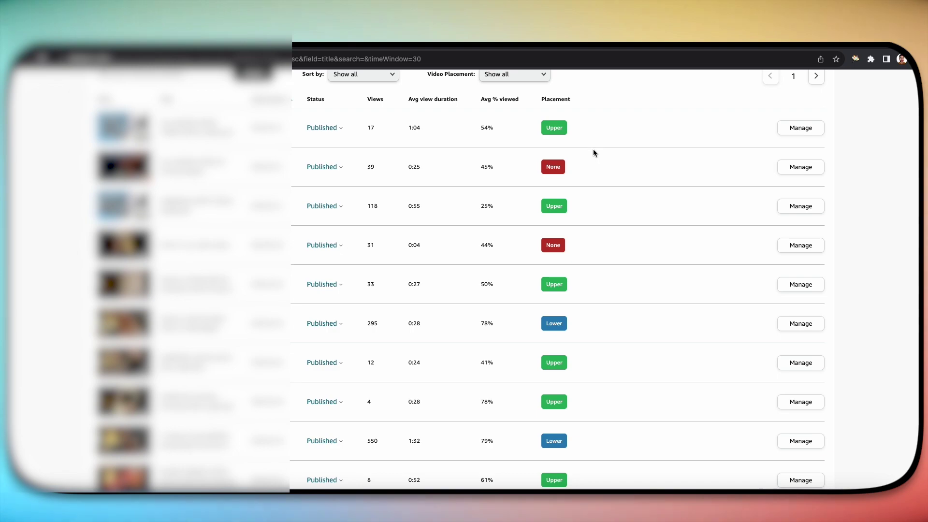
Examine the Placement column and the Video Placement filter in the Amazon list of uploaded videos
scroll(617, 216, "down", 8)
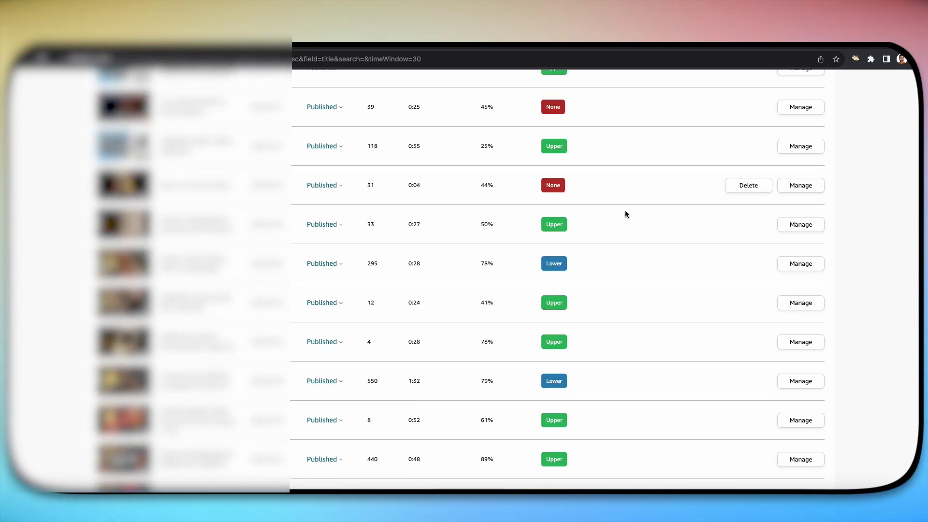
scroll(617, 221, "down", 3)
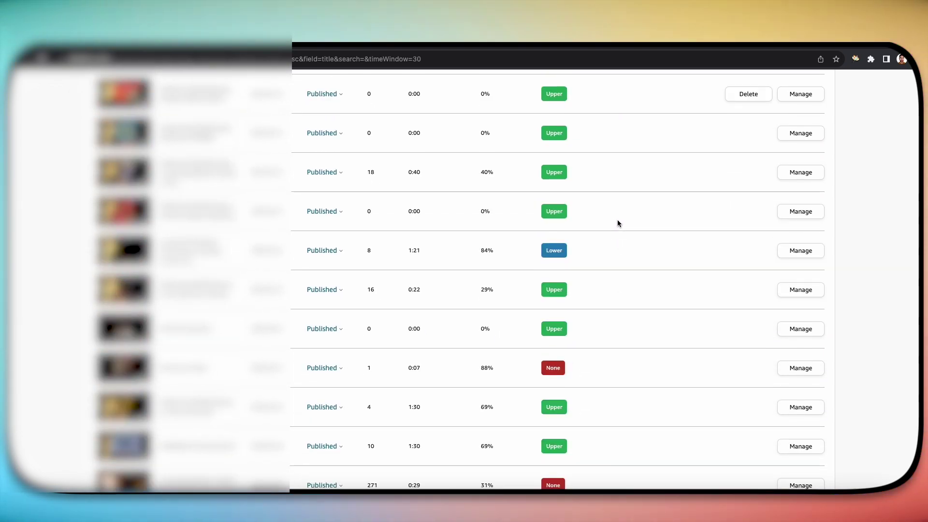
scroll(587, 251, "up", 7)
scroll(586, 256, "up", 5)
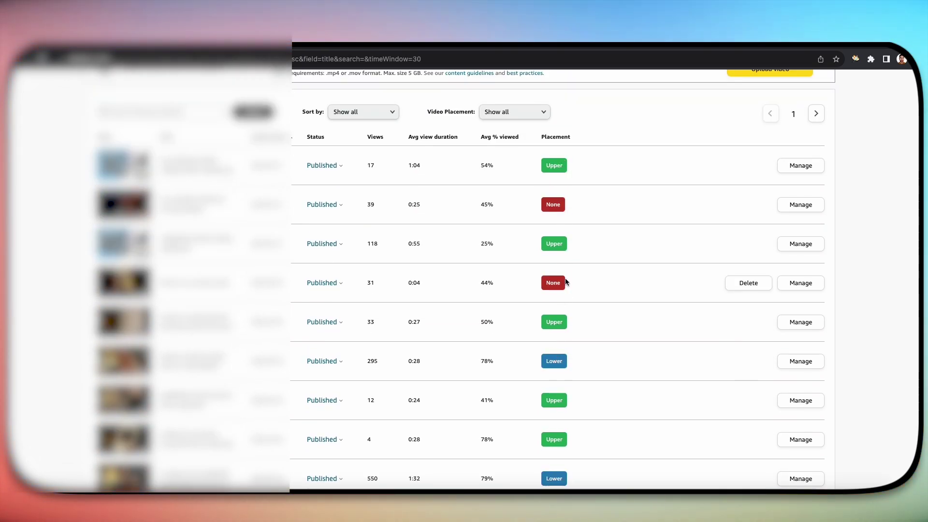
double_click(555, 138)
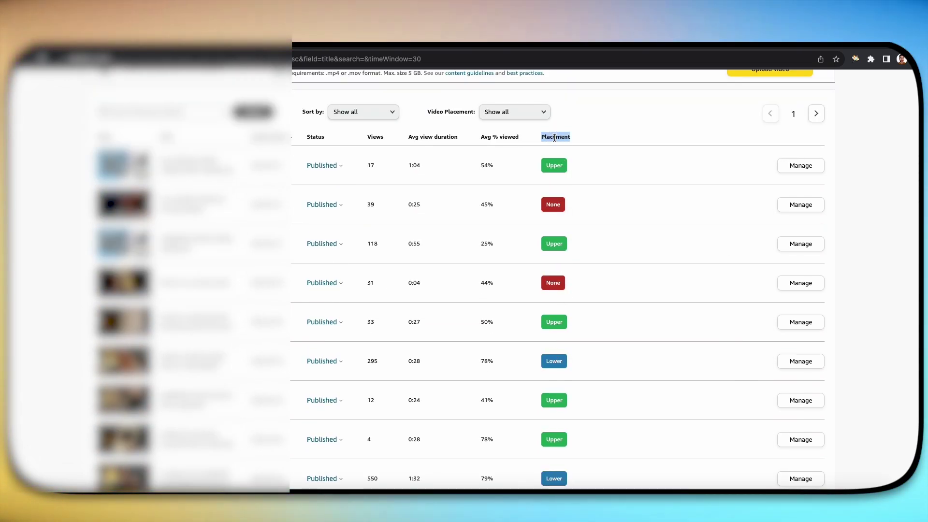
left_click(575, 136)
left_click(541, 135)
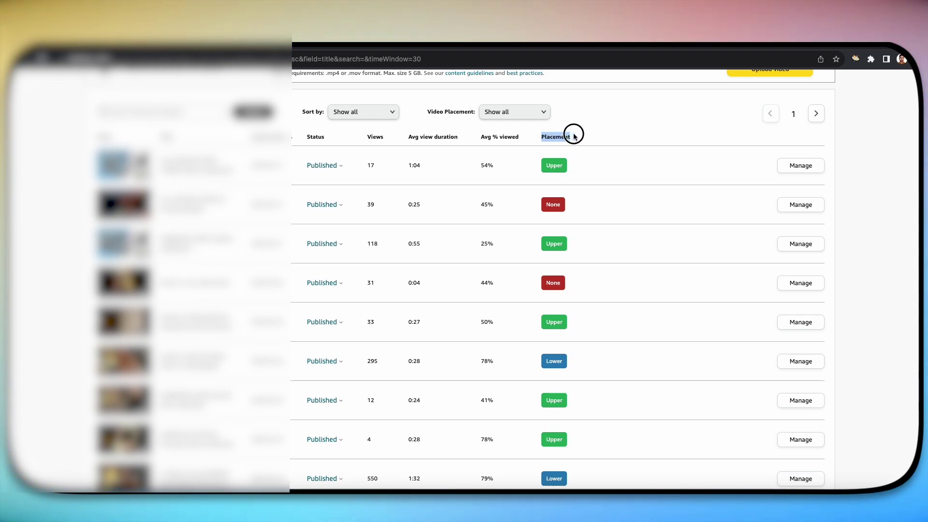
left_click(599, 147)
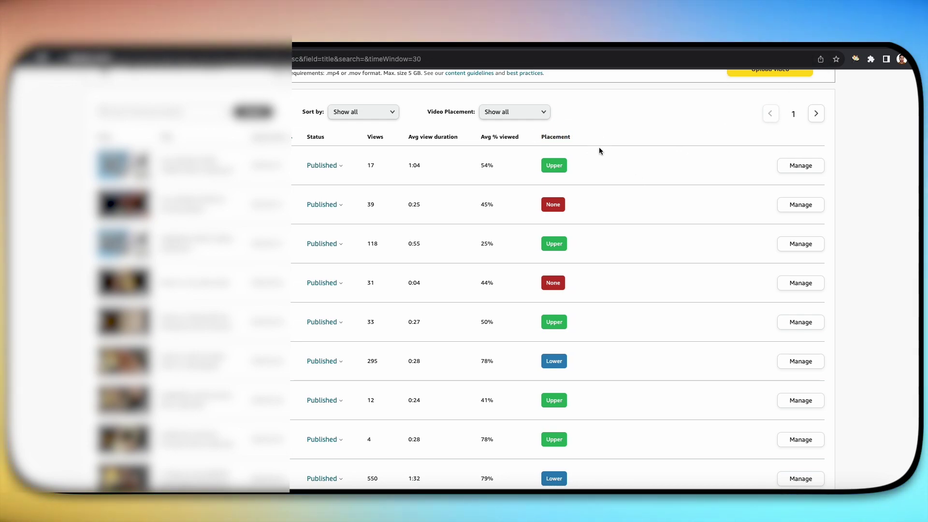
mouse_move(506, 138)
left_click_drag(429, 112, 480, 113)
left_click(630, 199)
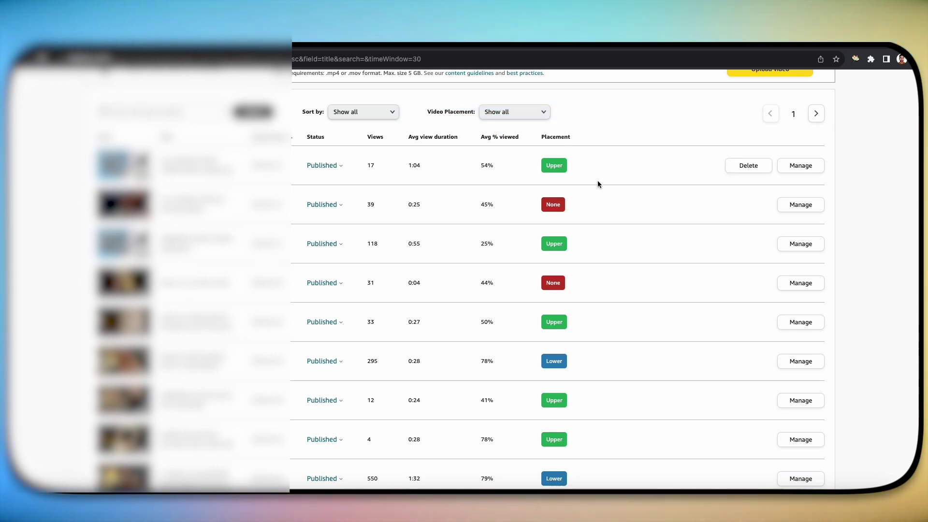
Filter the uploaded videos to Upper placement and look through the filtered list
scroll(624, 228, "down", 1)
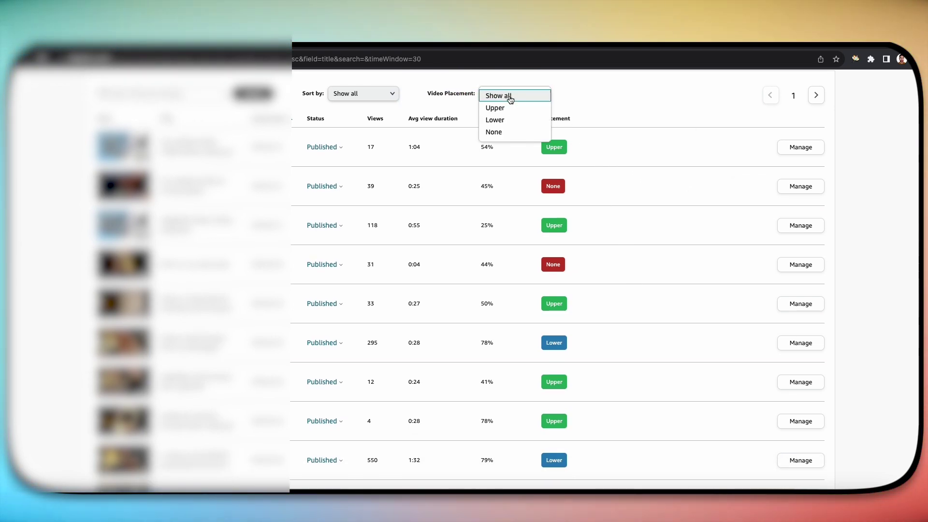
left_click(498, 108)
scroll(602, 263, "down", 5)
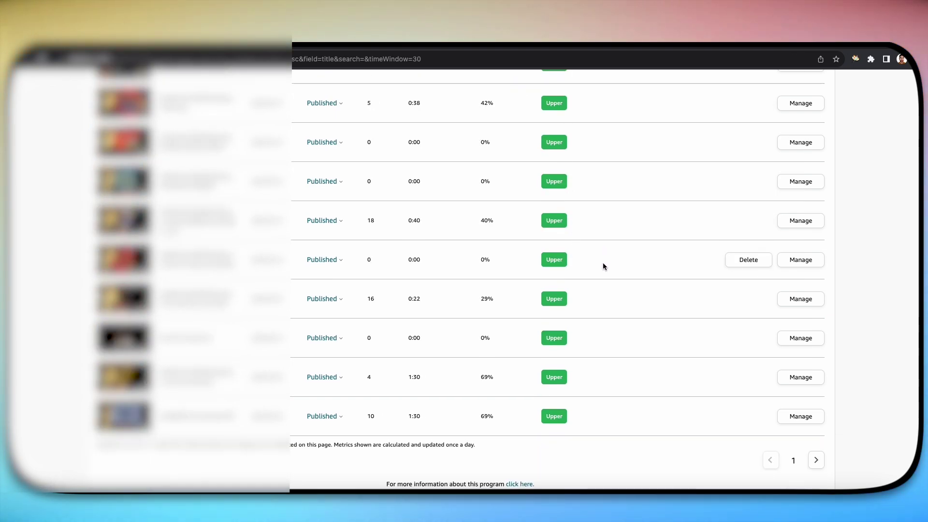
scroll(603, 262, "up", 5)
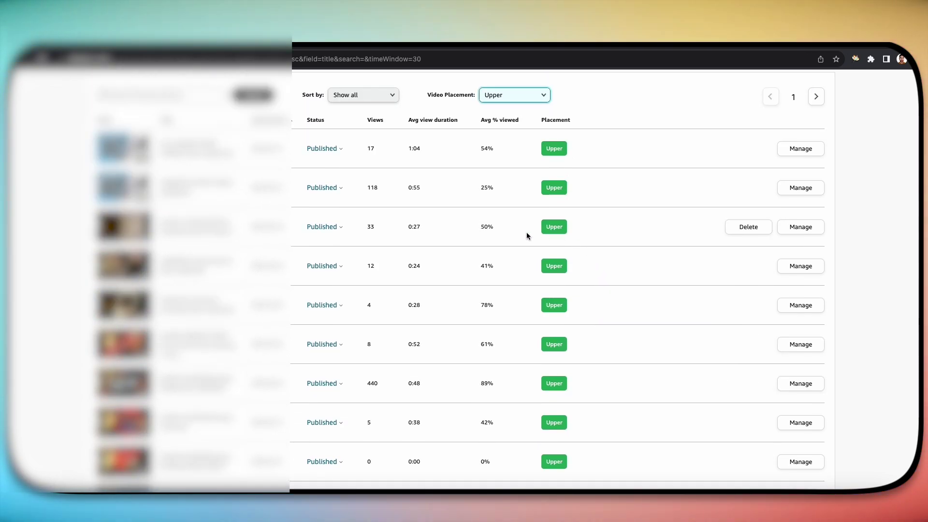
scroll(603, 245, "down", 5)
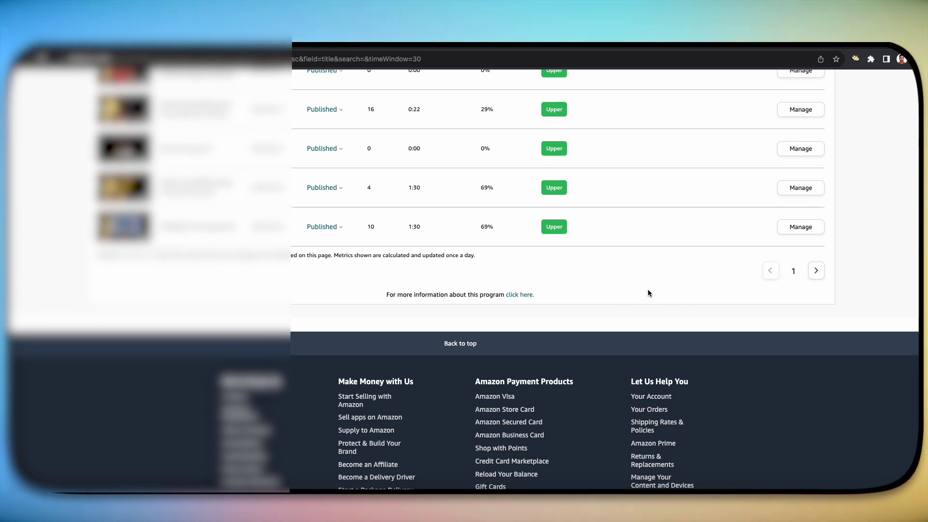
scroll(566, 190, "up", 7)
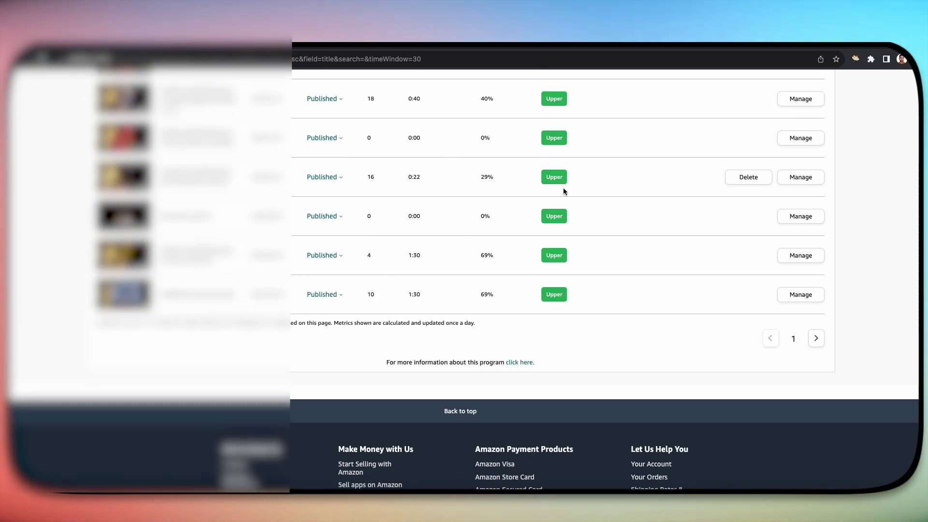
scroll(565, 191, "up", 5)
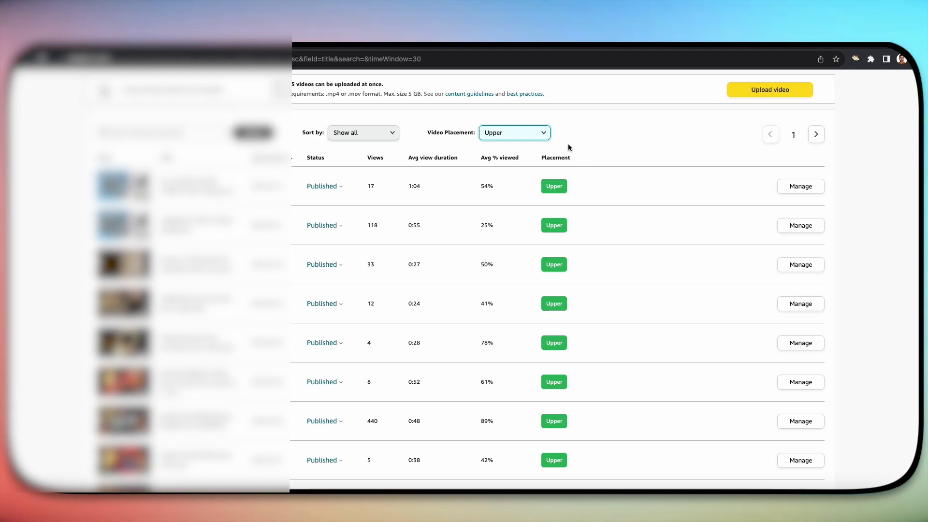
Filter the uploaded videos by Lower placement and by None, and reset the Video Placement filter to Show all
left_click(527, 132)
left_click(513, 159)
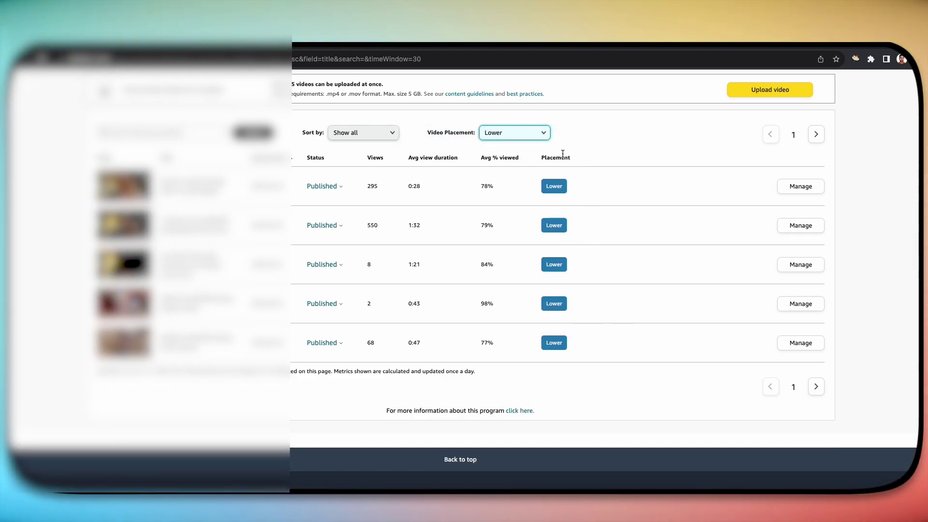
left_click(503, 171)
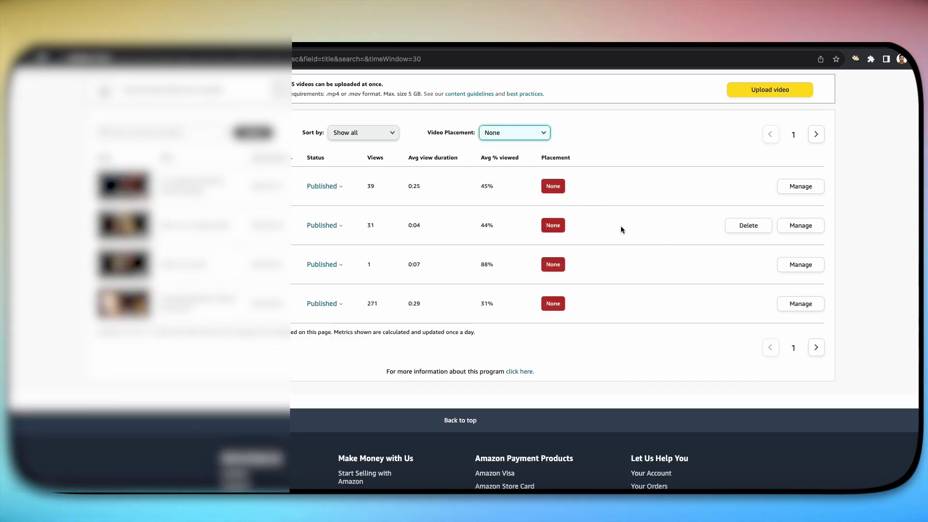
mouse_move(596, 316)
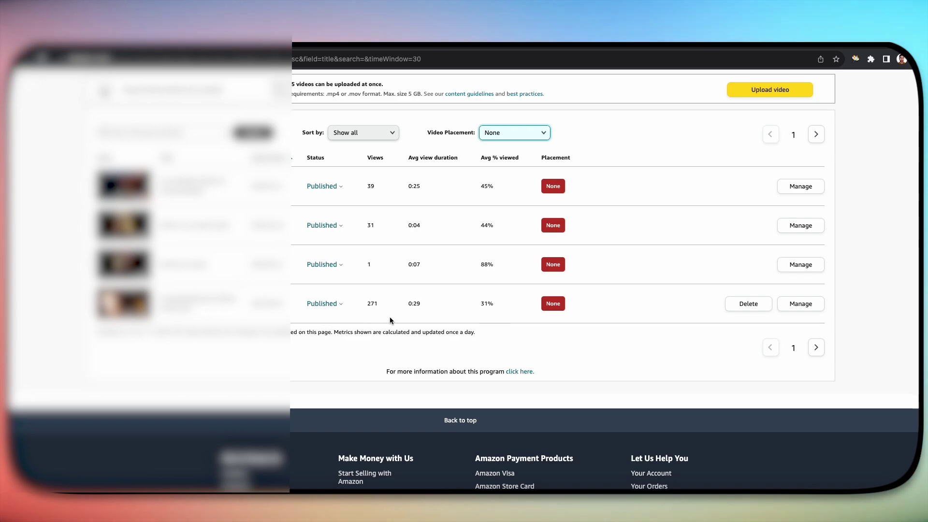
left_click(556, 304)
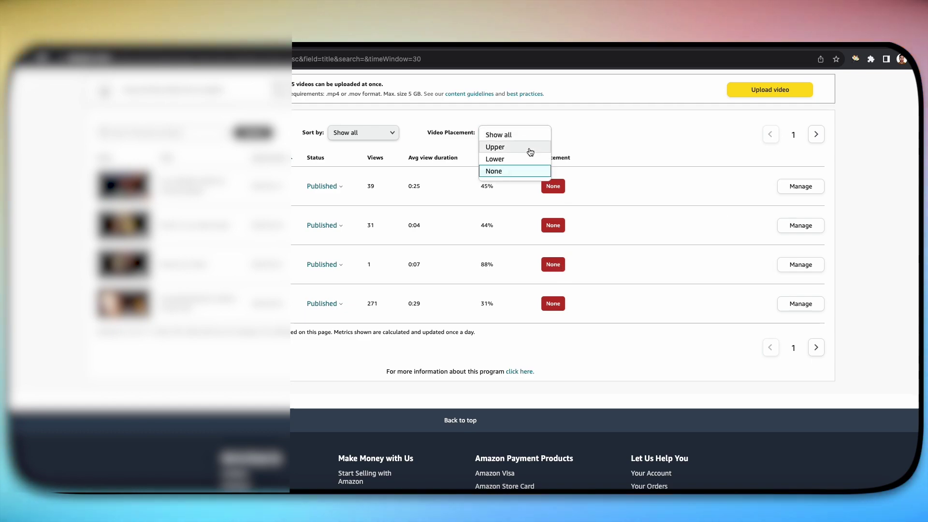
left_click(524, 135)
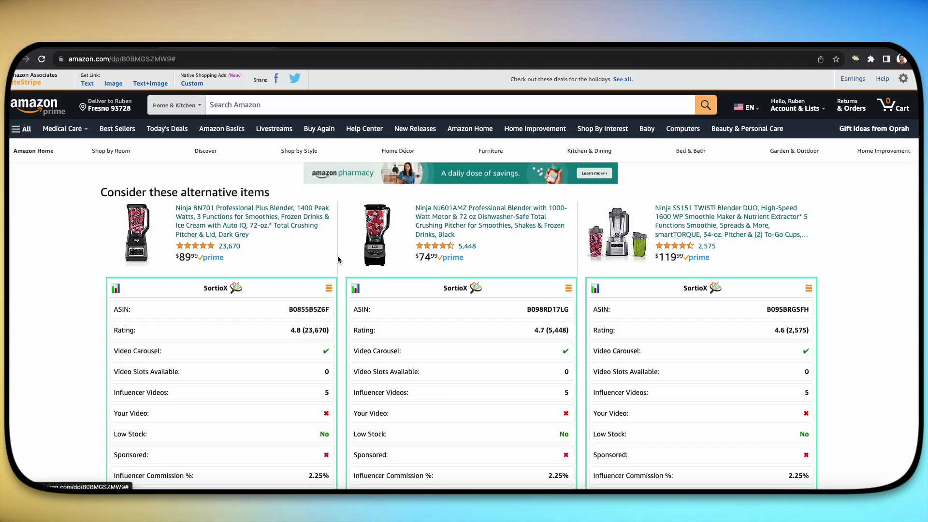
Open the product video gallery of the Ninja BN751 Professional Plus DUO Blender
scroll(411, 267, "down", 10)
scroll(410, 267, "down", 5)
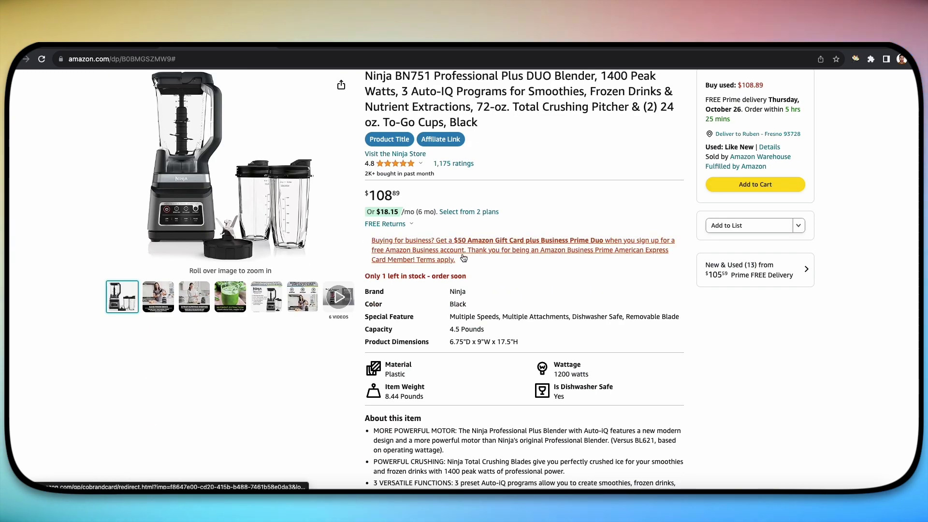
left_click(338, 296)
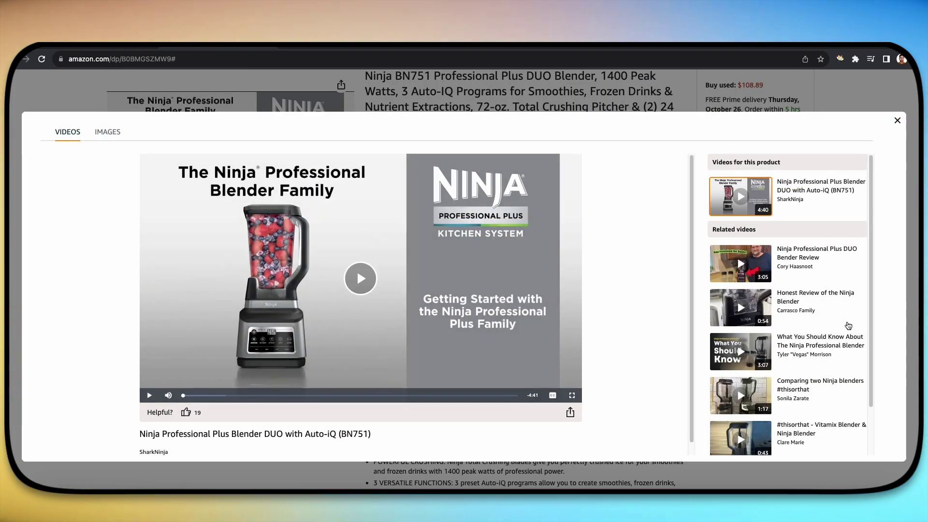
Look through the product and related videos in the Ninja blender's upper video gallery and close the gallery
scroll(822, 322, "down", 3)
scroll(798, 316, "up", 3)
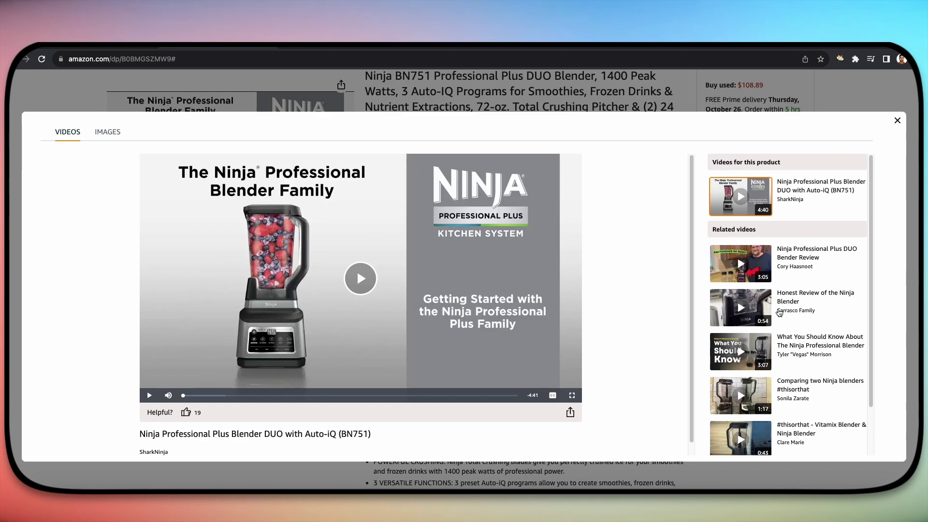
scroll(779, 314, "down", 1)
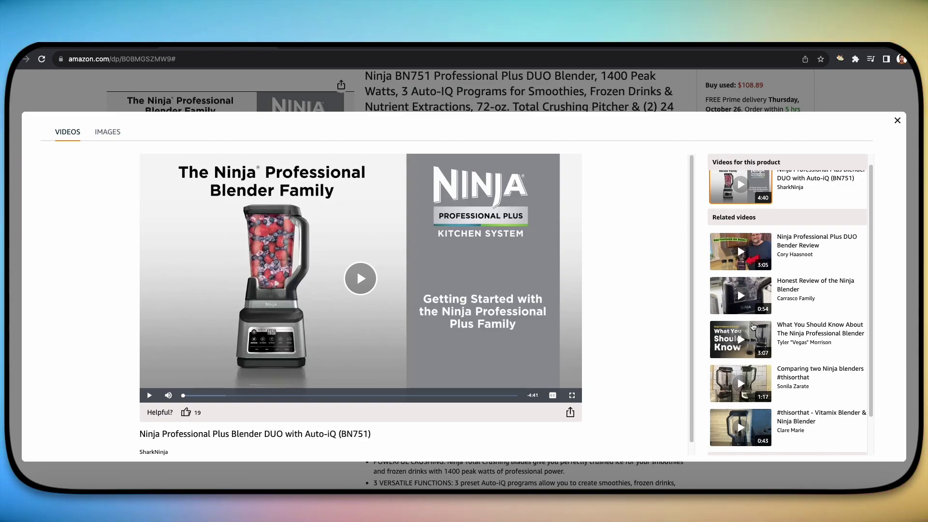
left_click(898, 121)
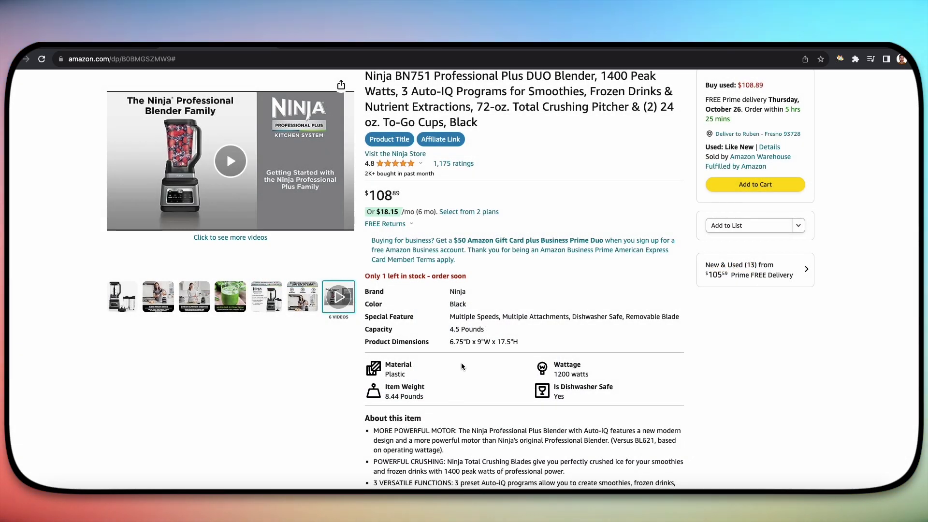
Page through the lower Videos carousel on the Ninja blender page to its last page and return to the page start
scroll(461, 363, "down", 20)
scroll(481, 352, "up", 5)
scroll(482, 351, "down", 1)
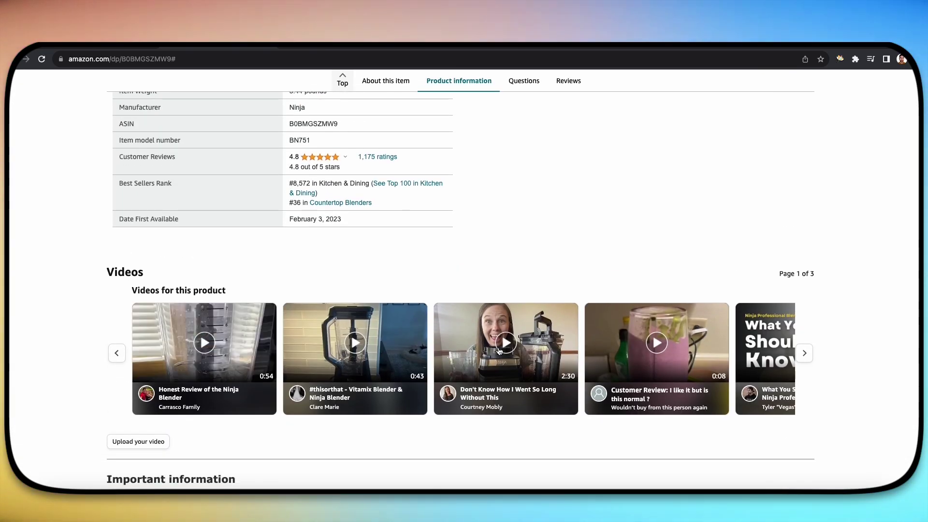
left_click(803, 355)
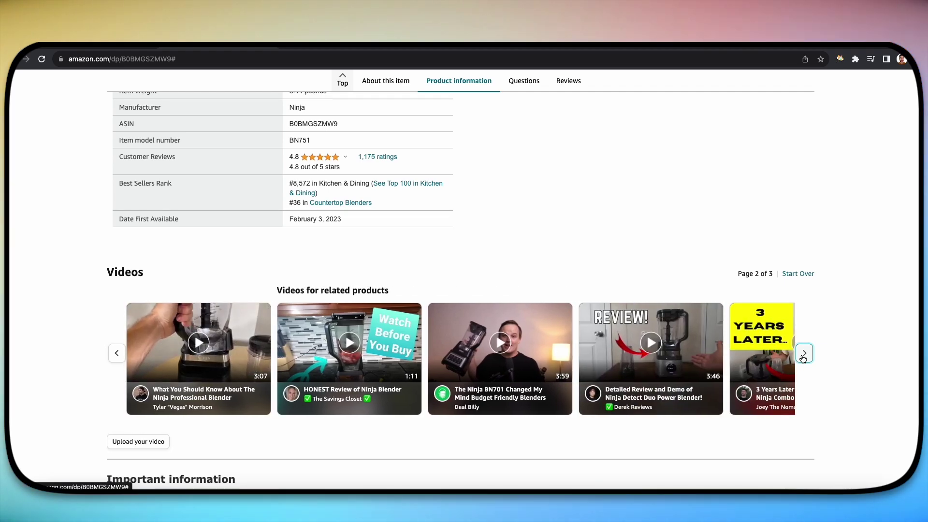
left_click(803, 356)
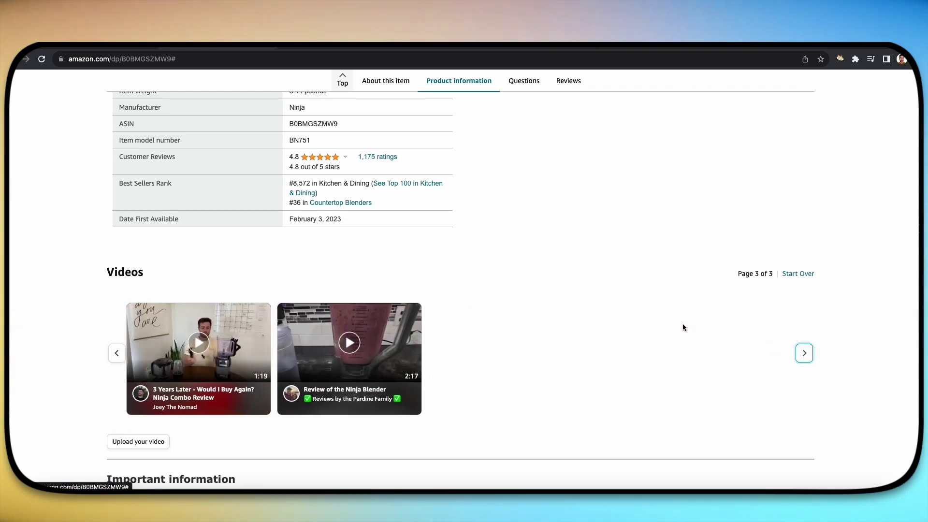
scroll(683, 327, "up", 20)
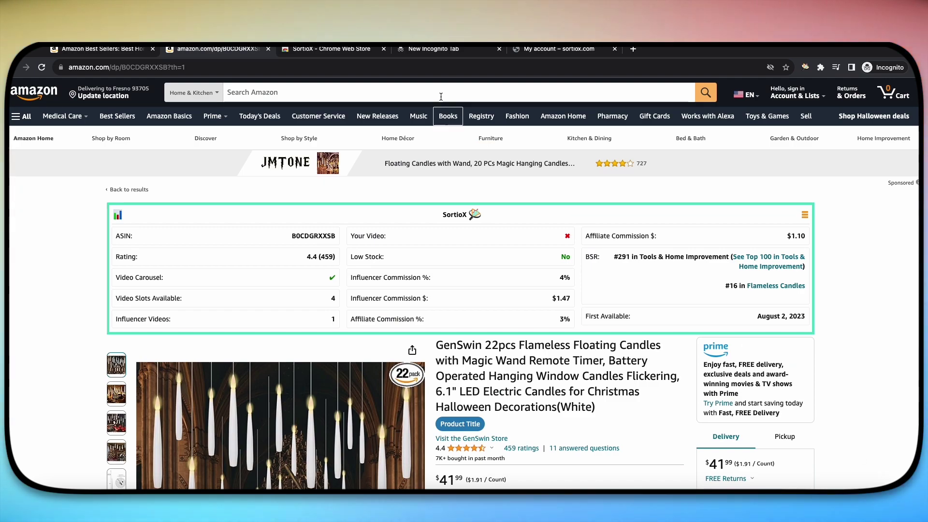
Switch to the SortioX website's My Account page and go to the site's home page
left_click(560, 48)
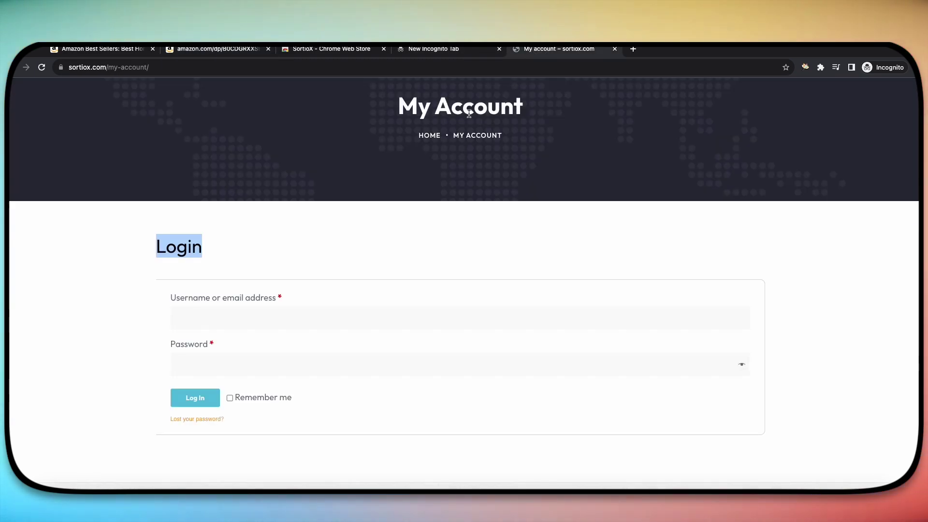
scroll(469, 114, "up", 2)
left_click(427, 222)
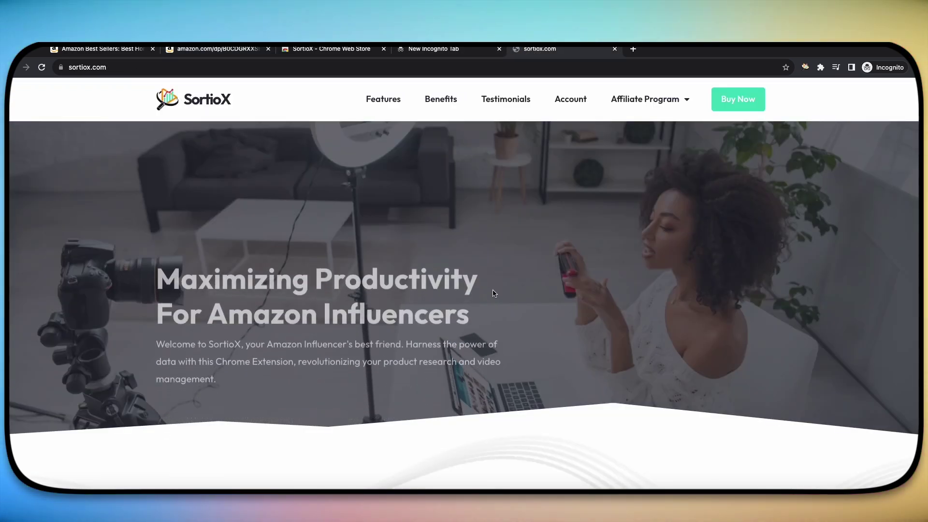
Find the Community Group section on the SortioX home page, open its Facebook group and dismiss the login prompt
scroll(494, 293, "down", 15)
scroll(493, 292, "up", 3)
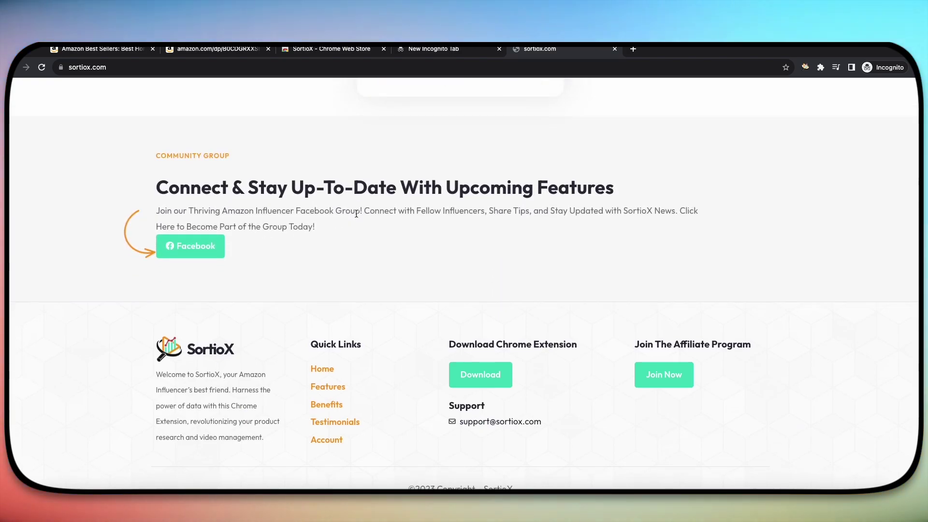
scroll(357, 214, "down", 1)
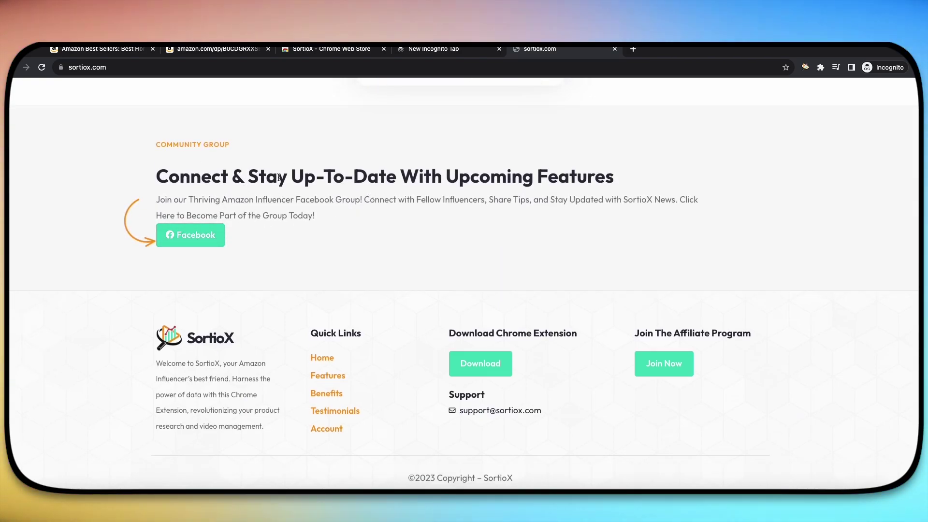
scroll(490, 180, "up", 4)
scroll(290, 232, "down", 3)
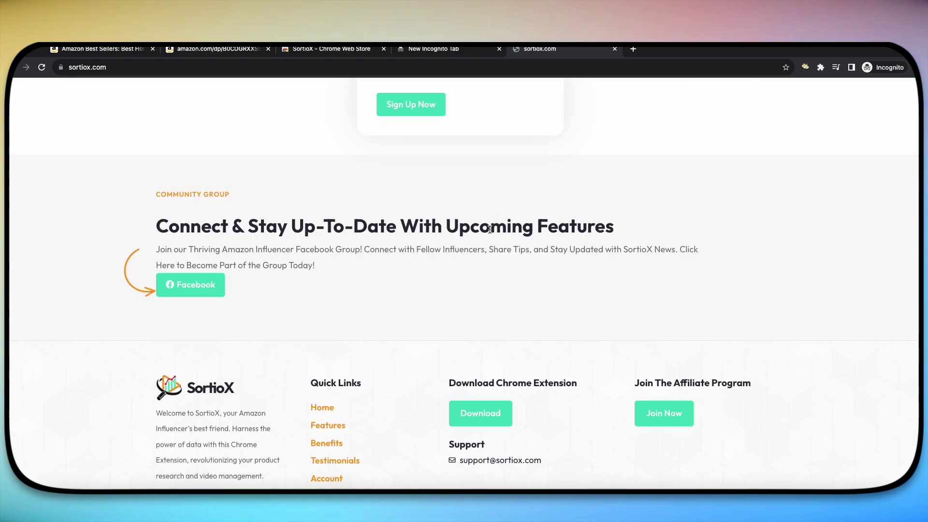
left_click(213, 256)
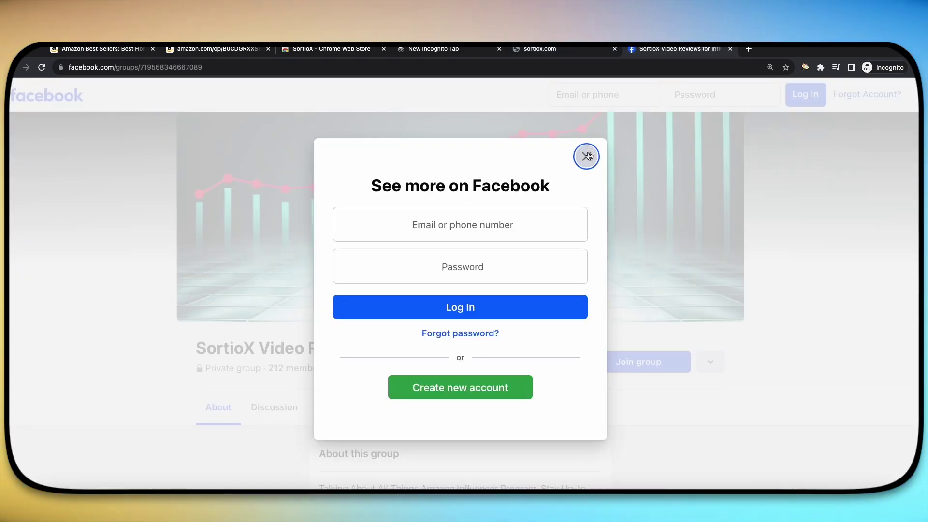
left_click(587, 156)
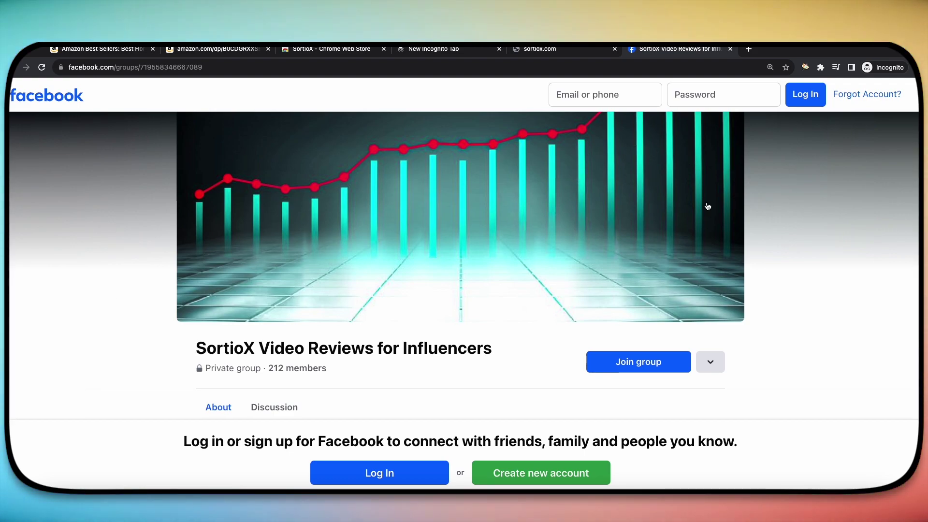
Return to the SortioX website and view the community group section and the support contact in the footer
key("ctrl+shift+Tab")
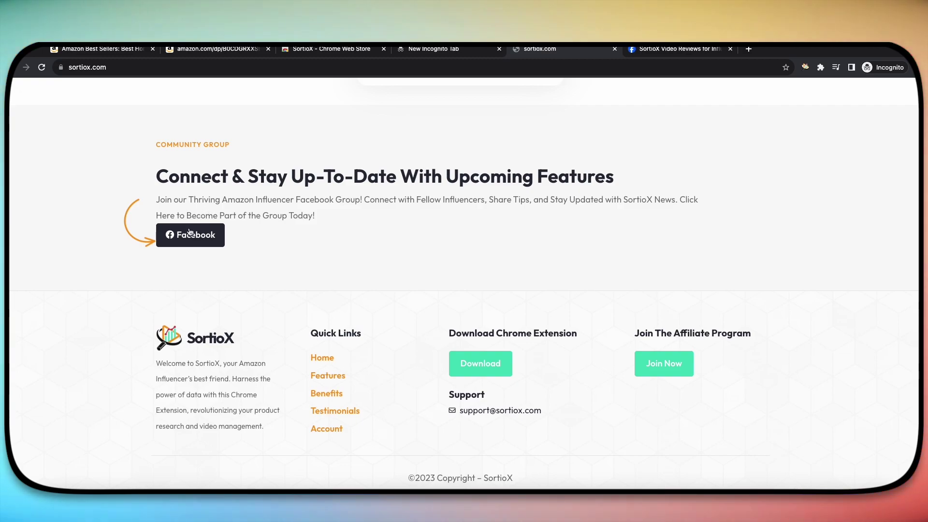
key("ctrl+1")
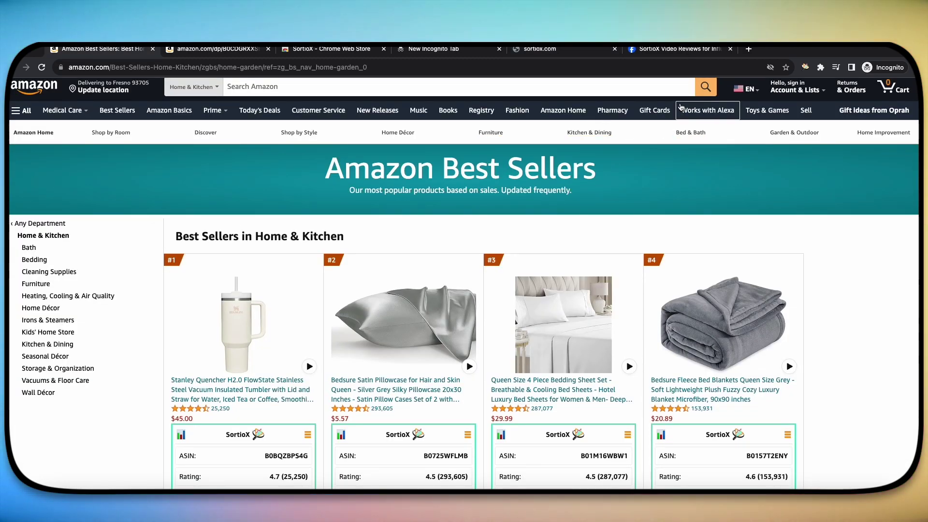
key("ctrl+5")
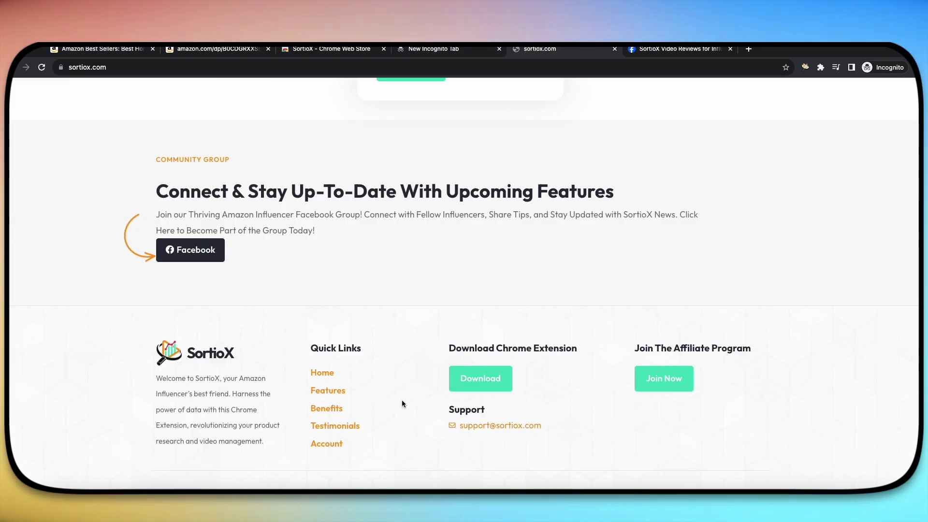
scroll(352, 315, "down", 1)
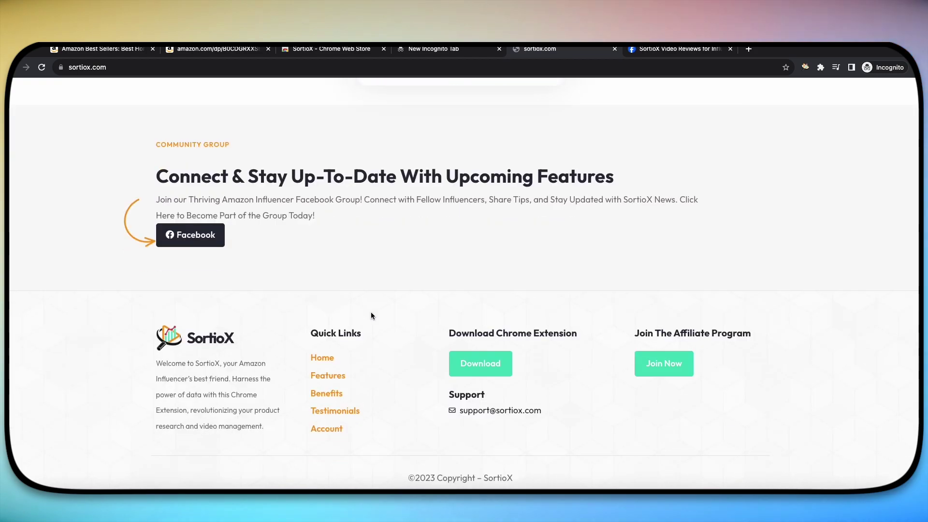
Go back to Amazon Best Sellers in Home & Kitchen and examine the SortioX panels under the first four products
left_click(128, 51)
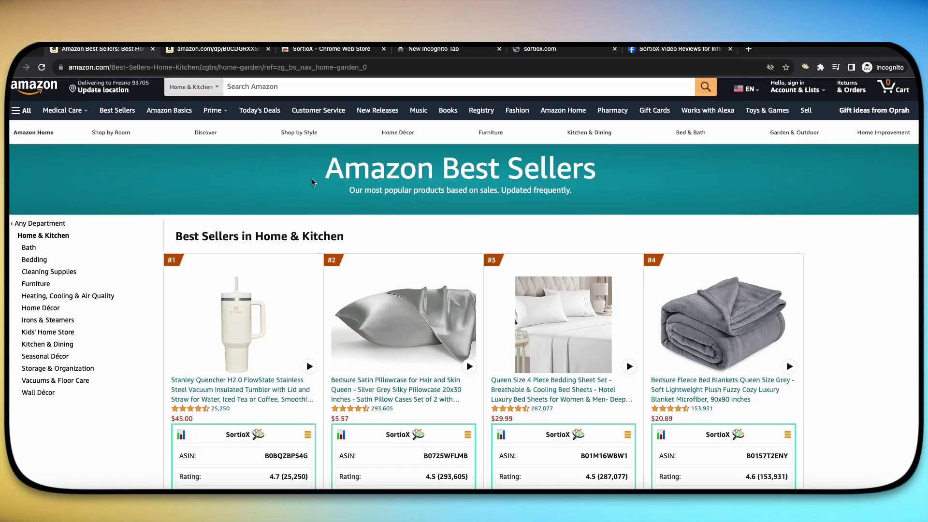
scroll(816, 301, "down", 7)
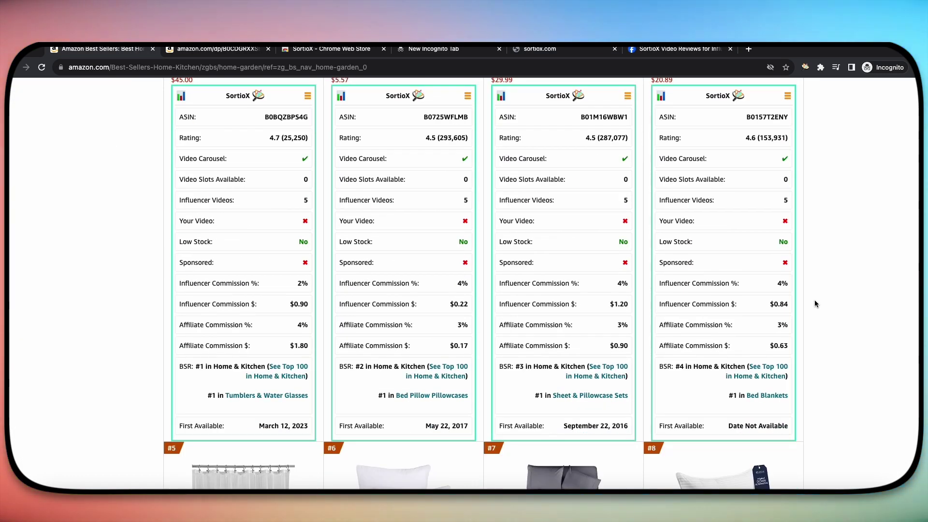